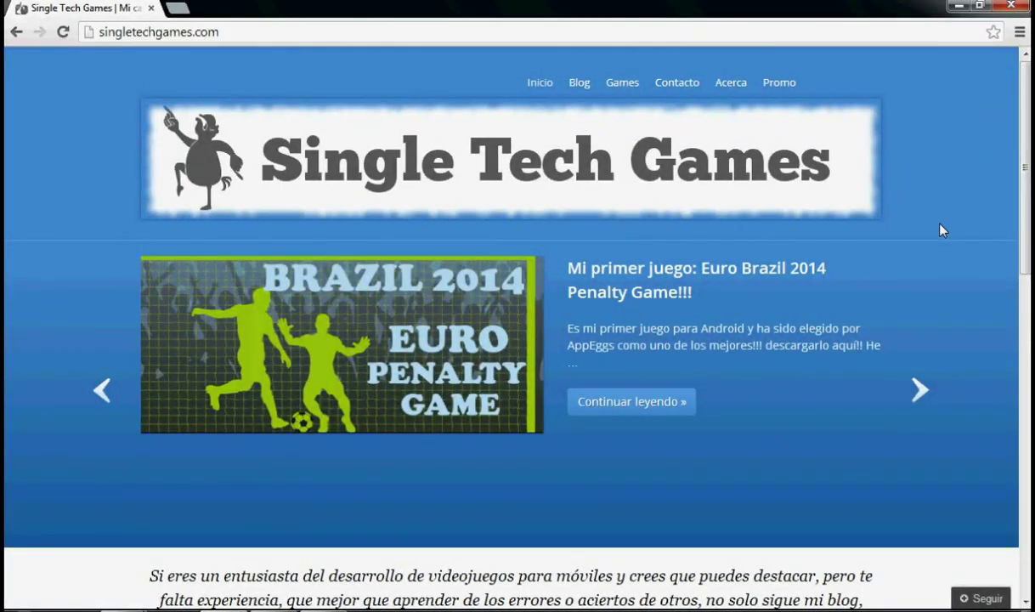
- Bring the Unity editor to the front
scroll(925, 225, down, 3)
scroll(926, 229, down, 5)
scroll(916, 261, up, 2)
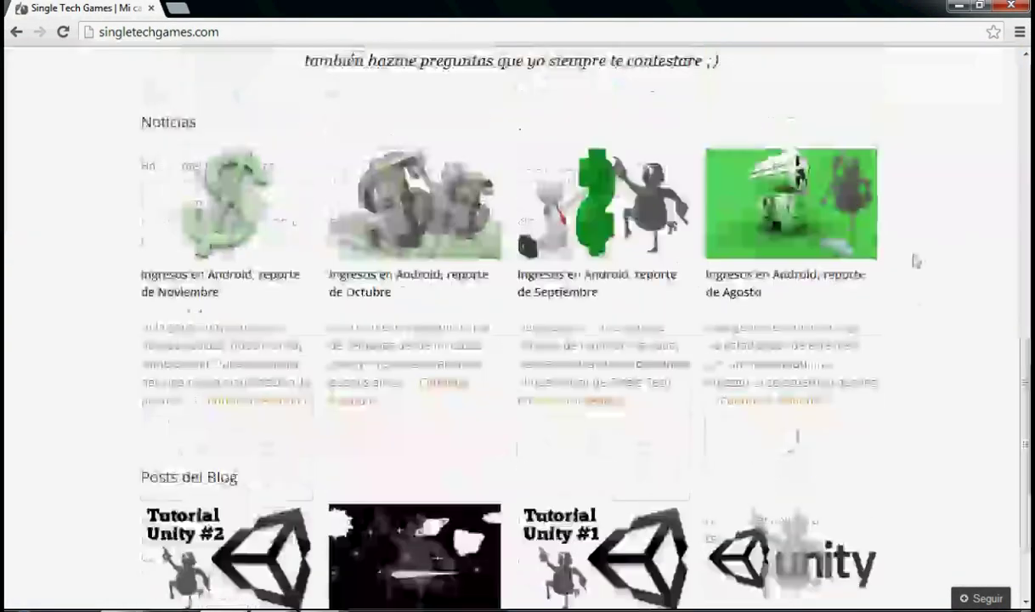
scroll(914, 254, up, 6)
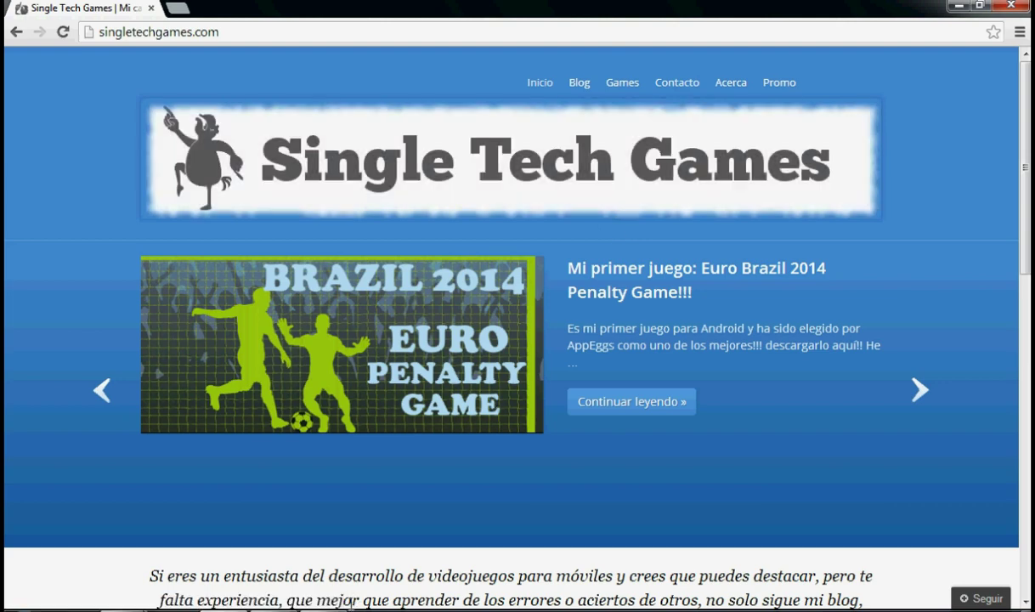
mouse_move(273, 608)
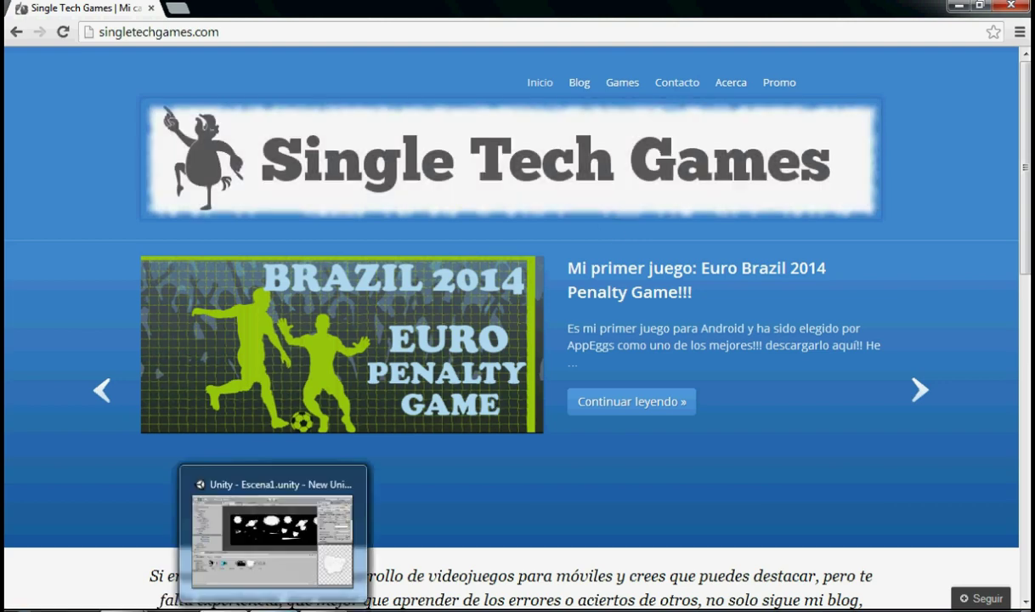
click(273, 526)
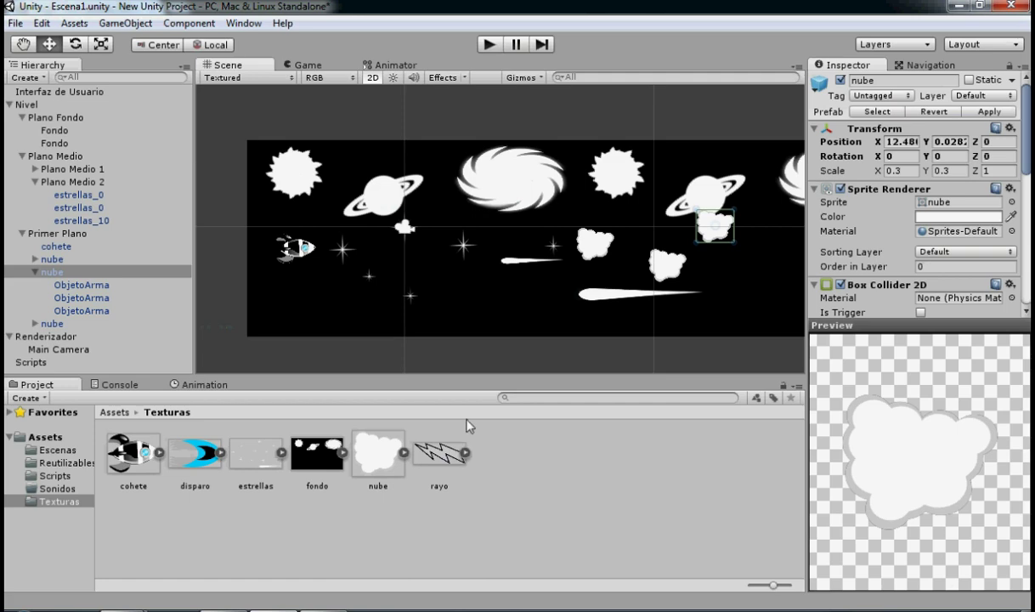
- Select and deselect the Fondo sprite, then collapse the Nivel group in the Hierarchy
click(480, 268)
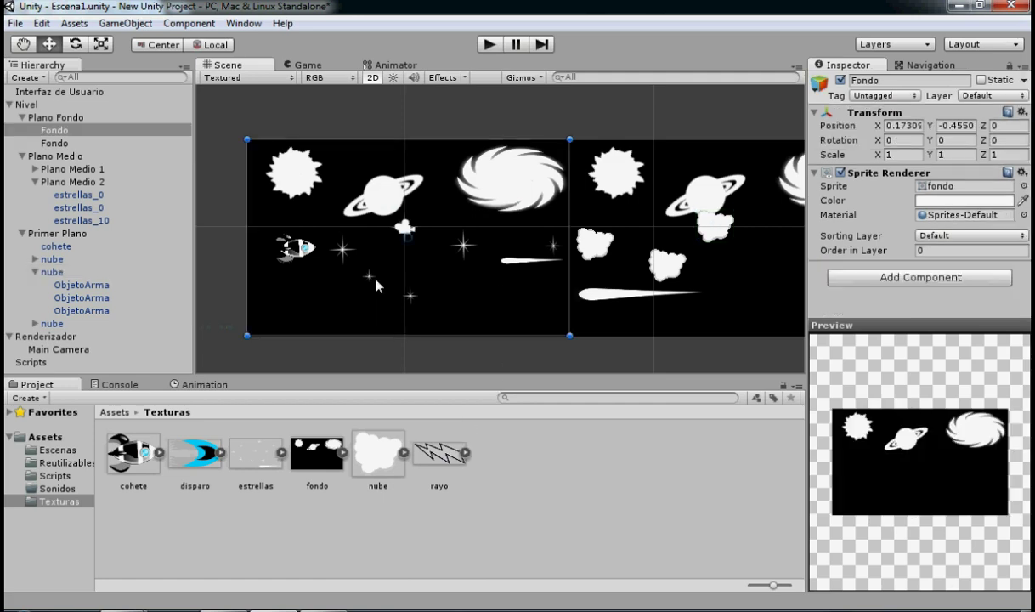
click(560, 341)
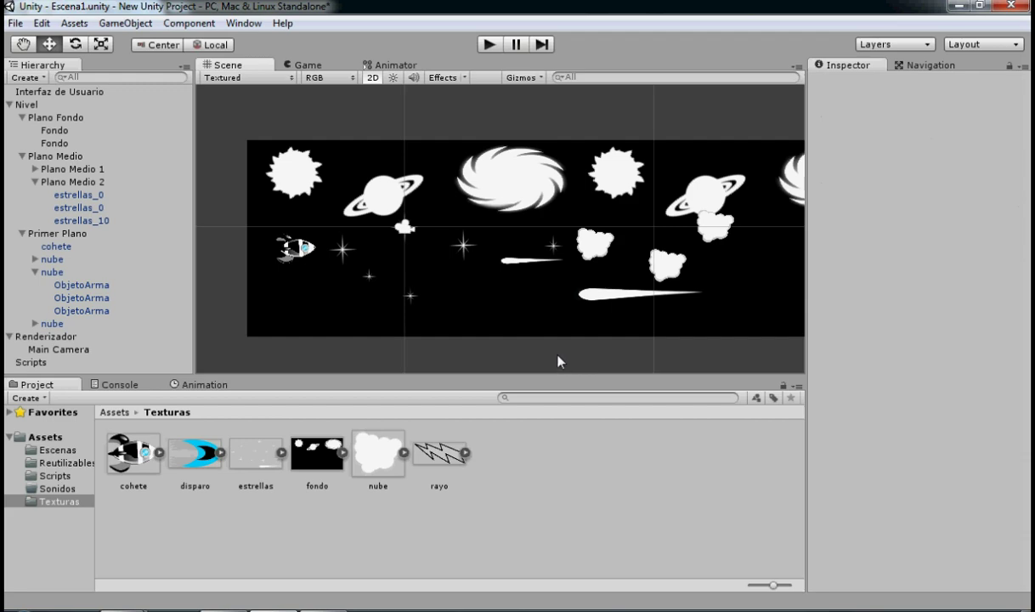
click(10, 105)
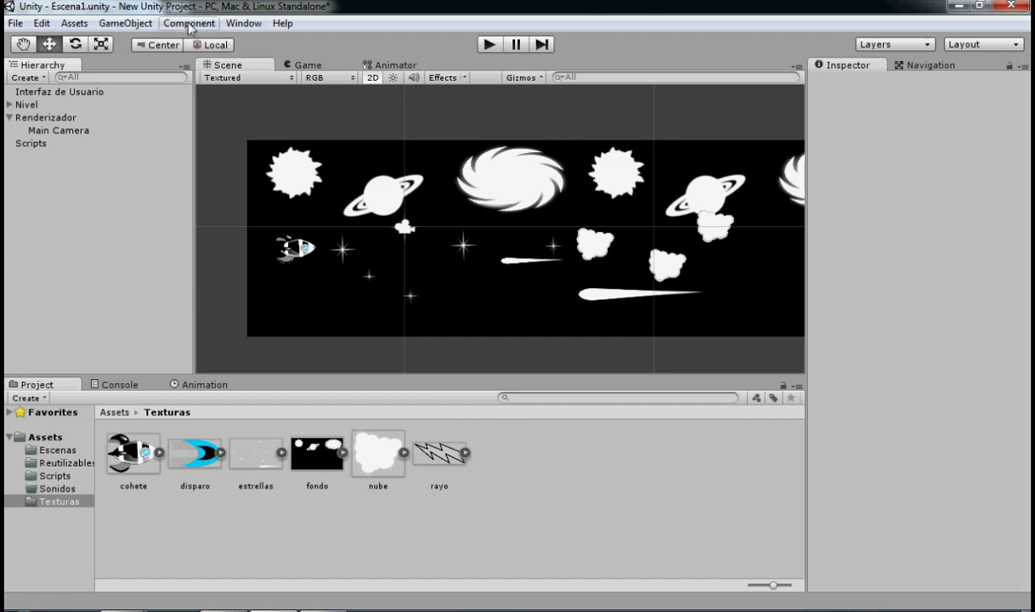
- Add a Particle System through GameObject > Create Other
click(138, 23)
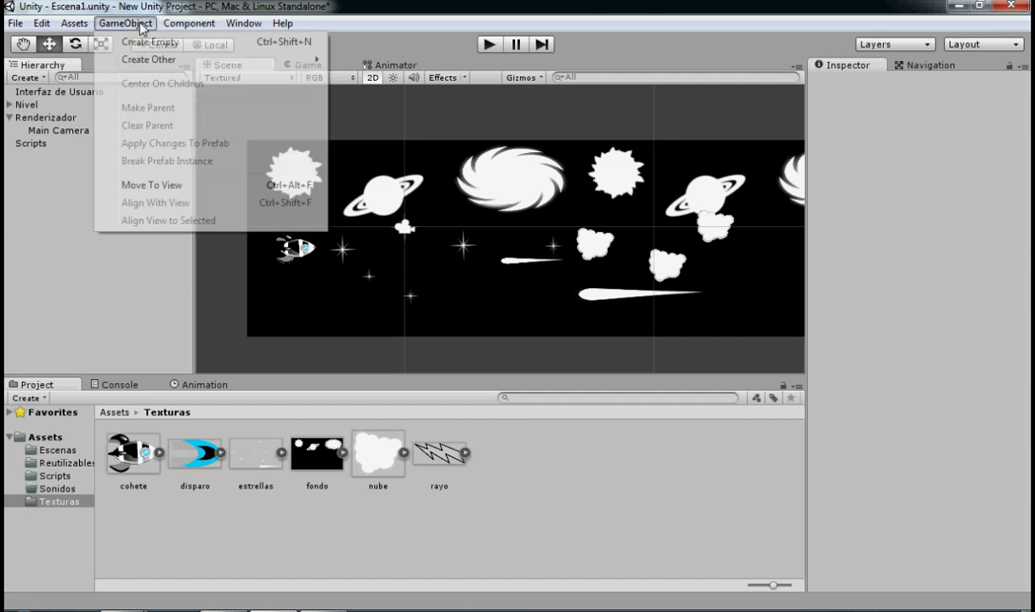
mouse_move(166, 66)
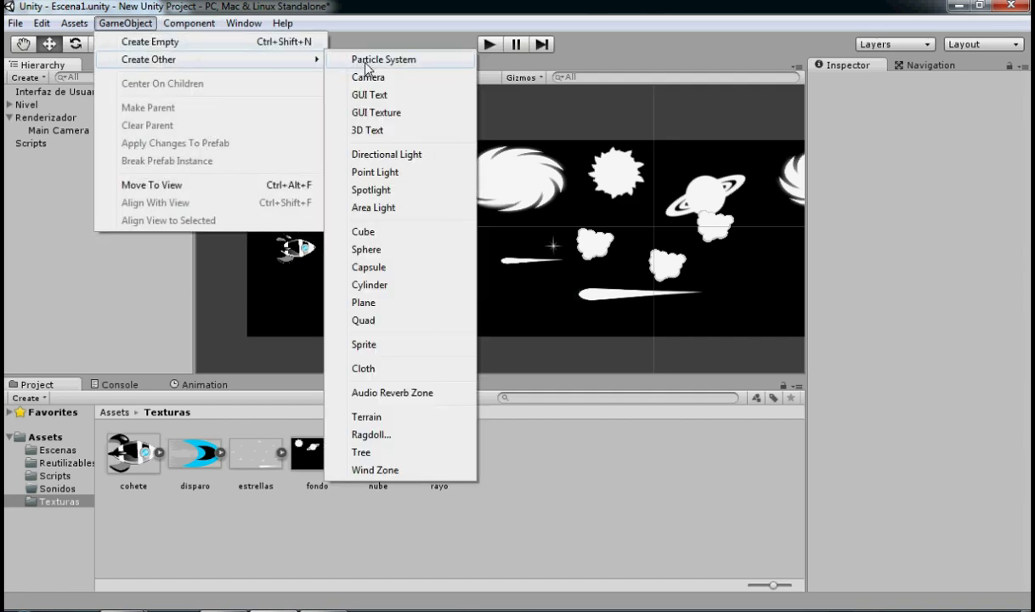
click(366, 60)
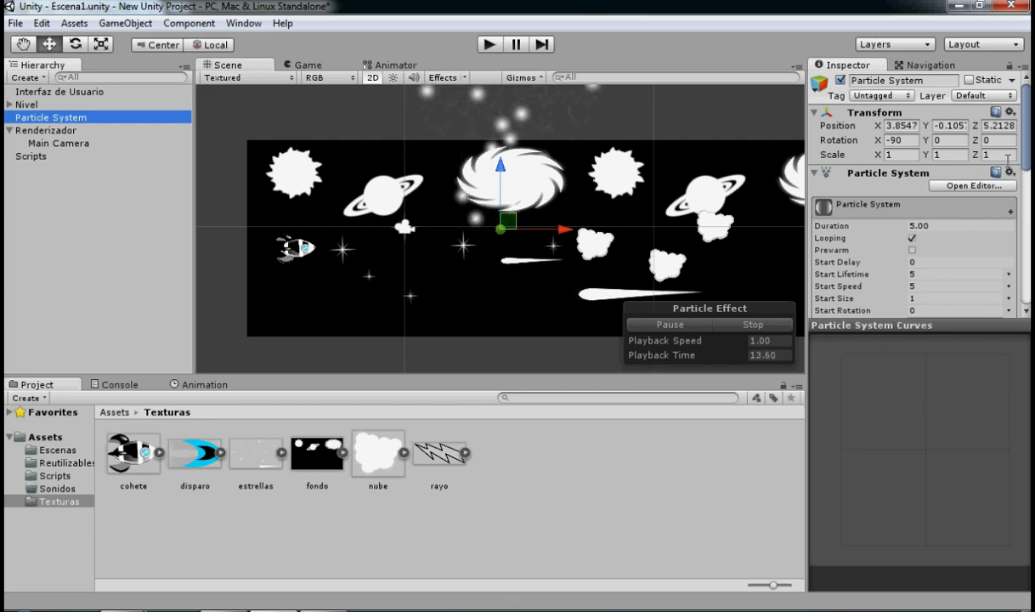
- Switch the Particle System's Looping option off
click(911, 239)
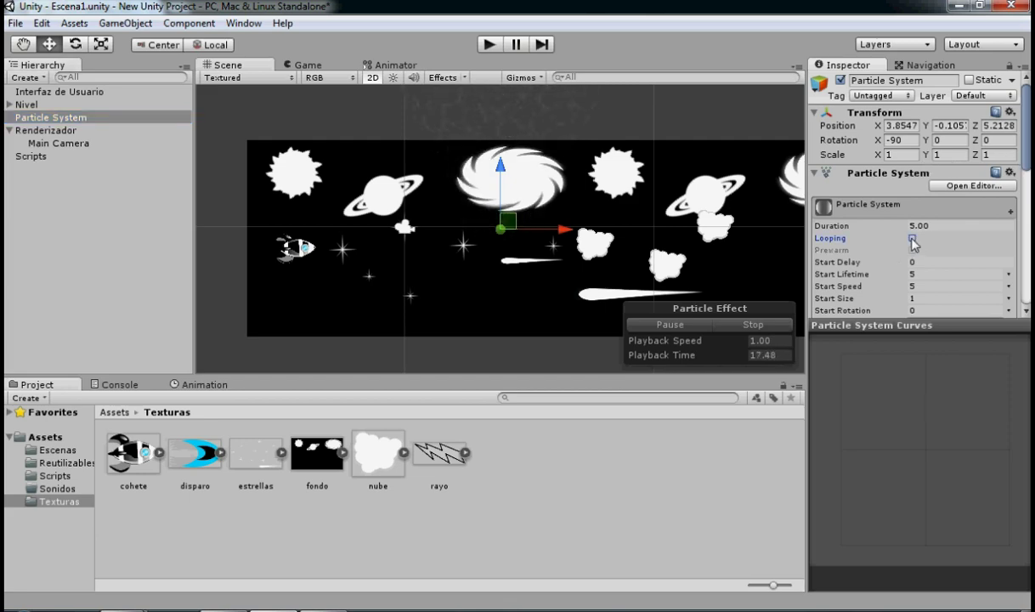
click(911, 239)
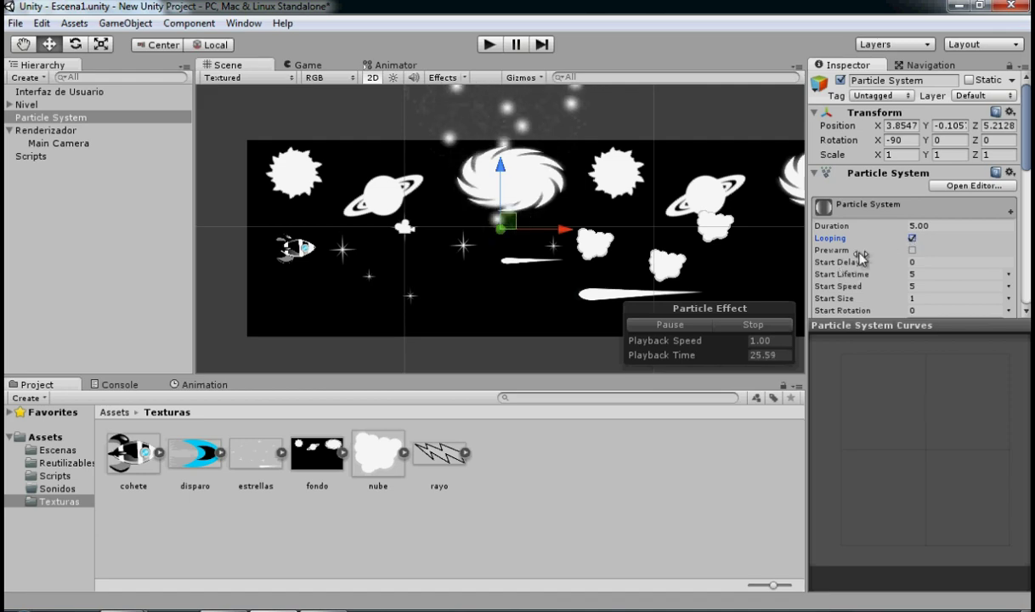
click(911, 238)
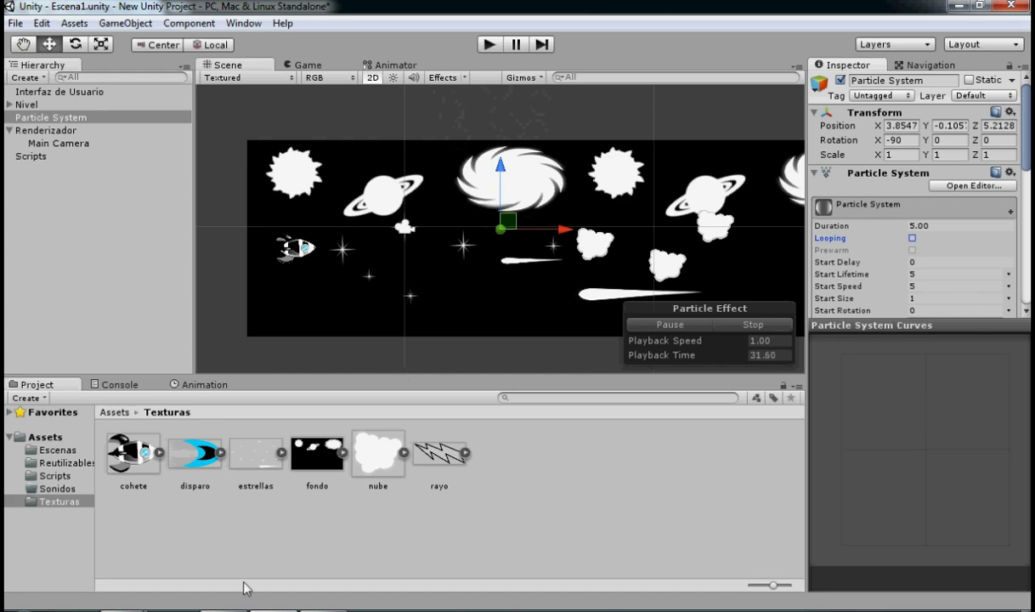
mouse_move(128, 604)
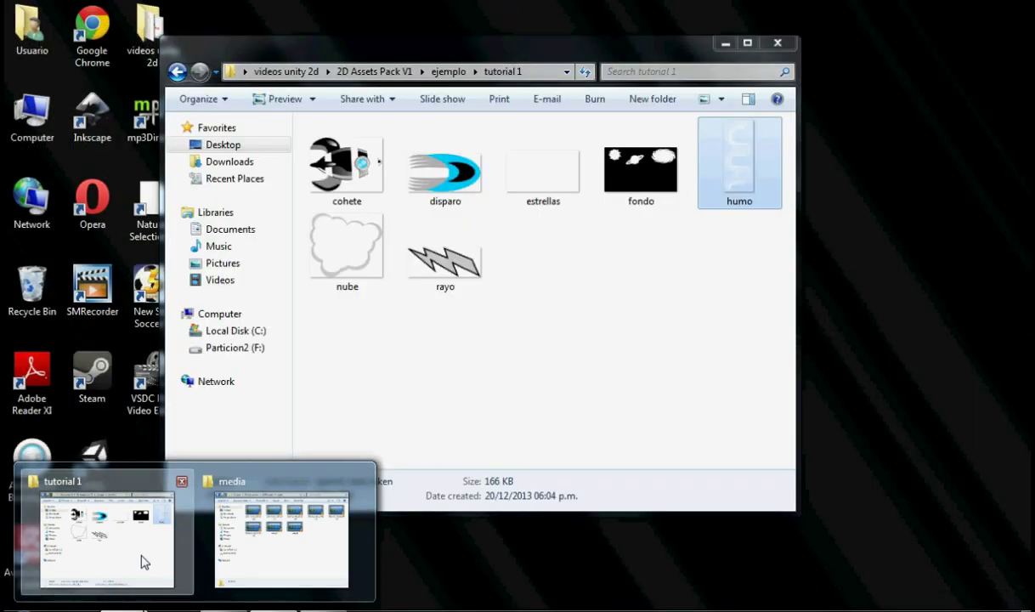
- Import humo.png from the tutorial 1 folder into the project's Textures folder
click(143, 560)
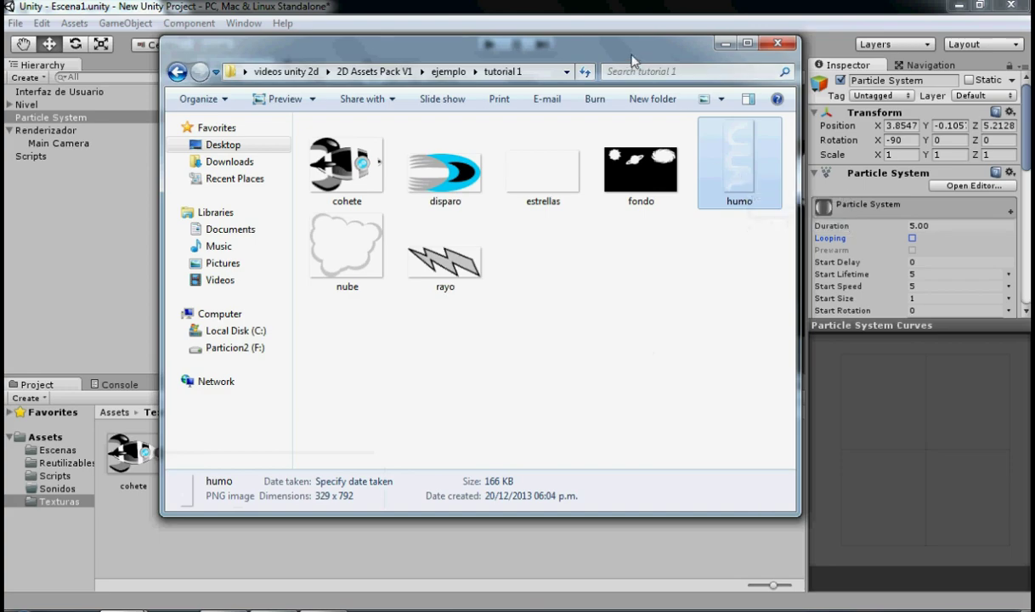
mouse_move(633, 45)
mouse_down()
mouse_move(854, 104)
mouse_move(399, 4)
mouse_up()
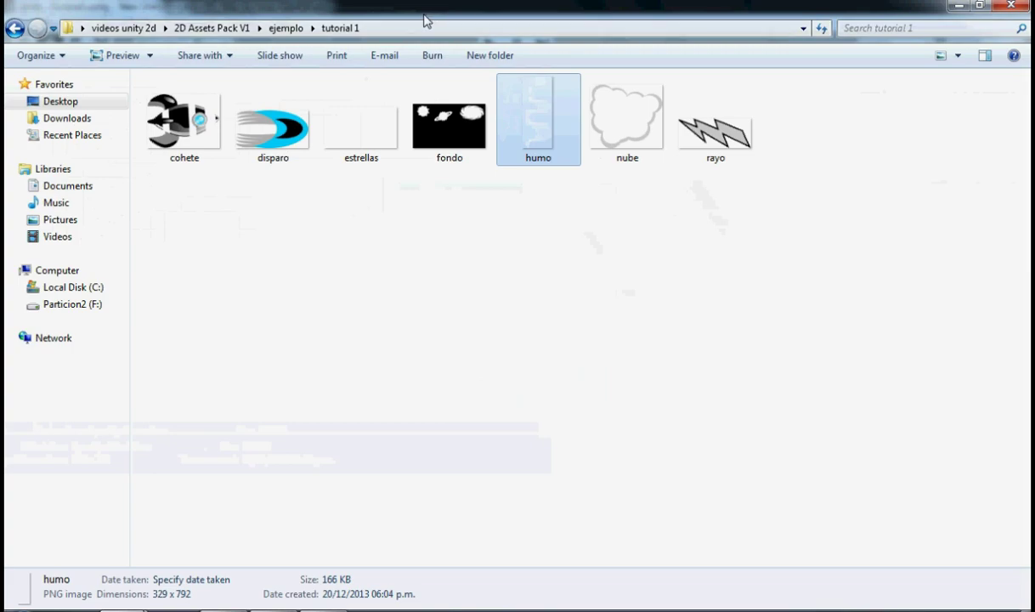
double_click(401, 14)
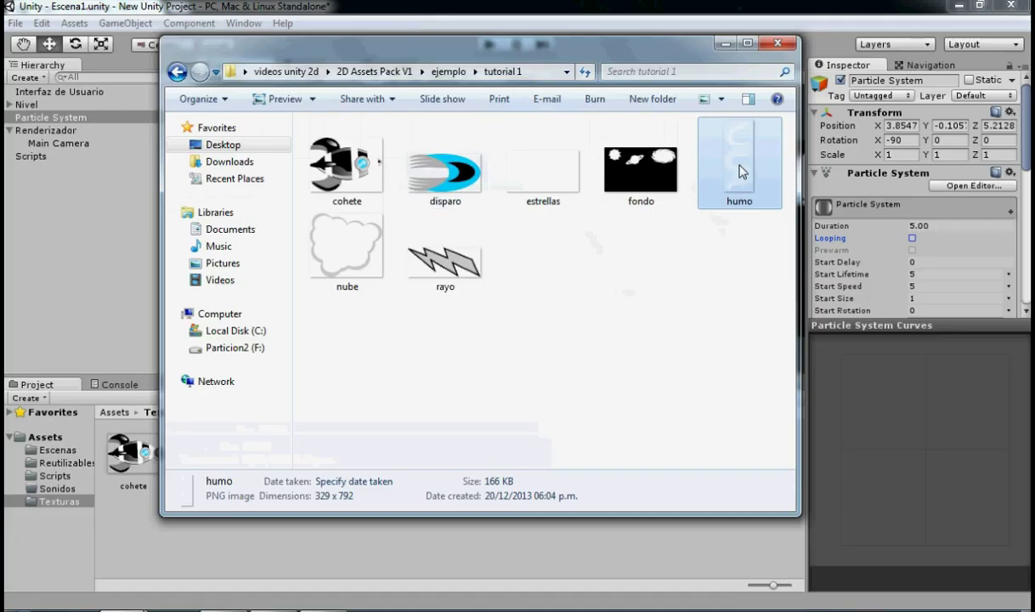
drag(739, 171, 422, 548)
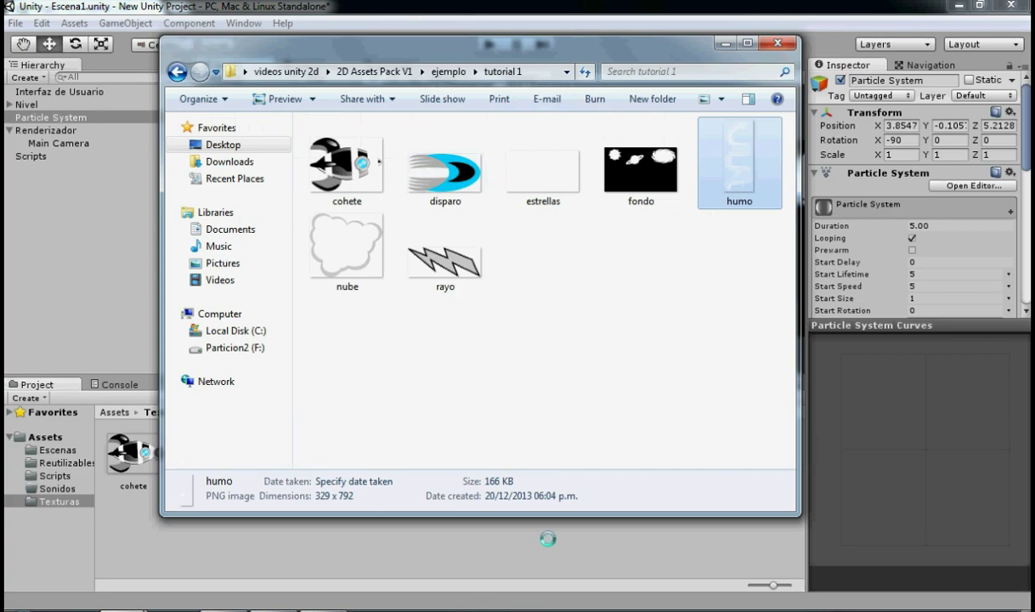
click(724, 44)
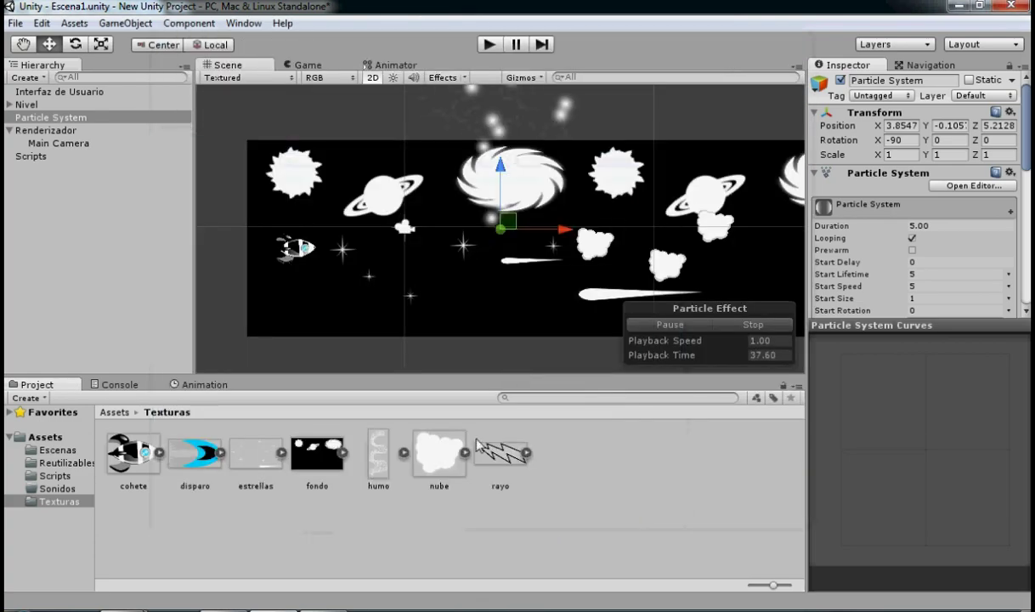
- Reimport humo as a Texture with Alpha Is Transparency and assign it to the Particle System
click(387, 457)
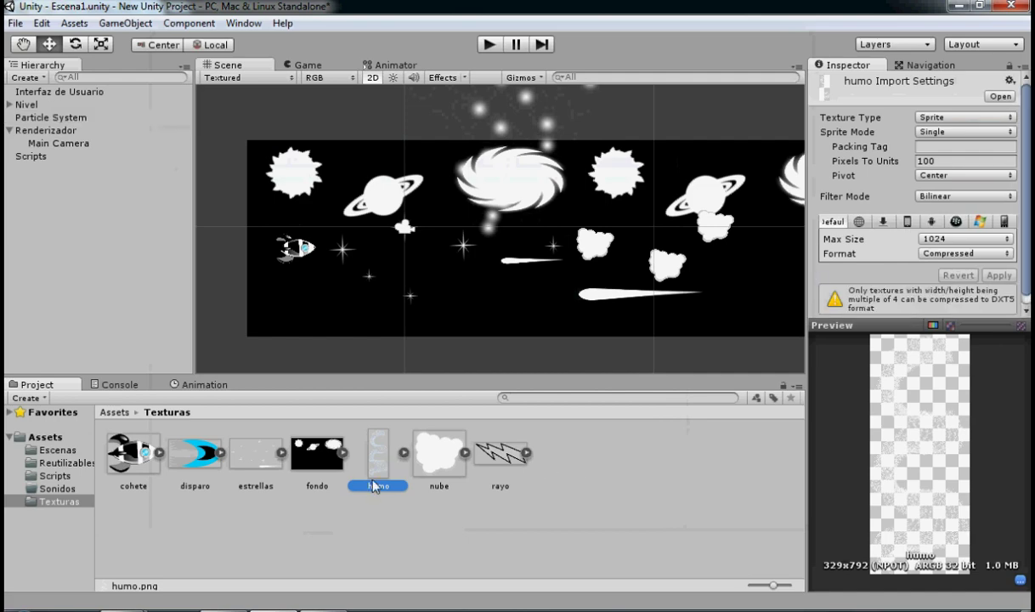
click(943, 117)
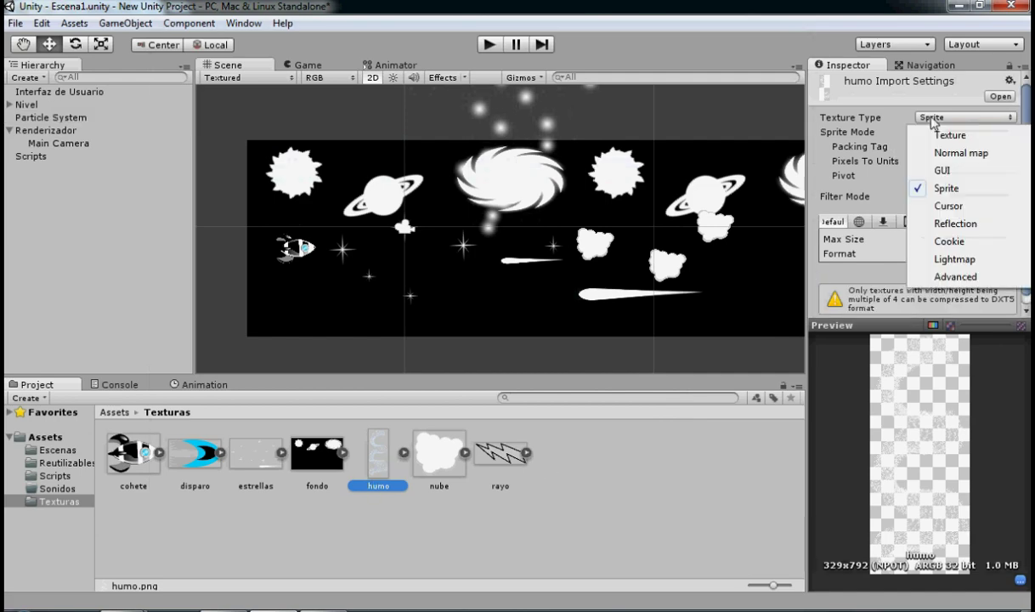
click(950, 138)
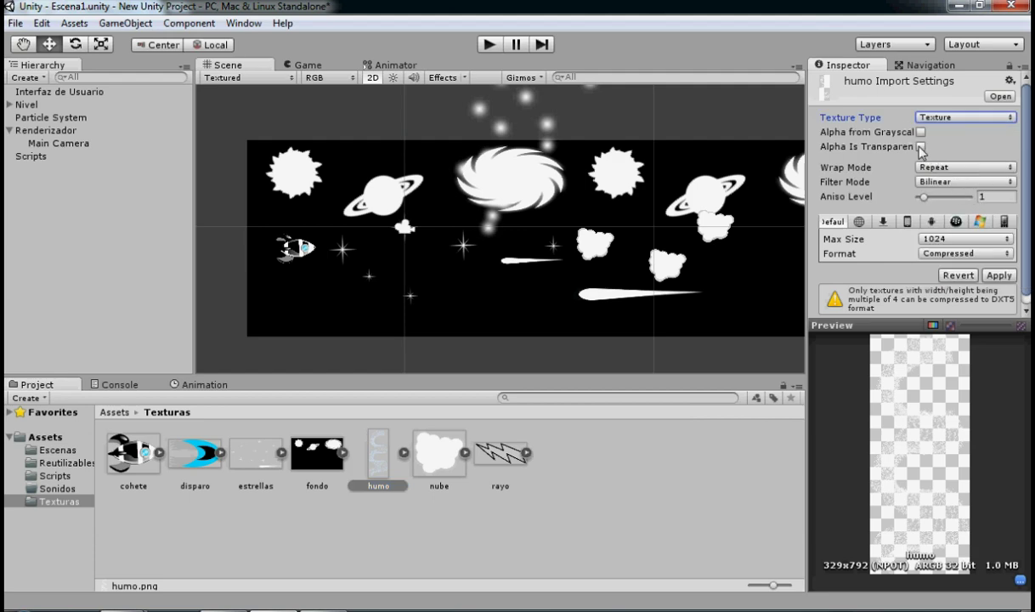
click(920, 147)
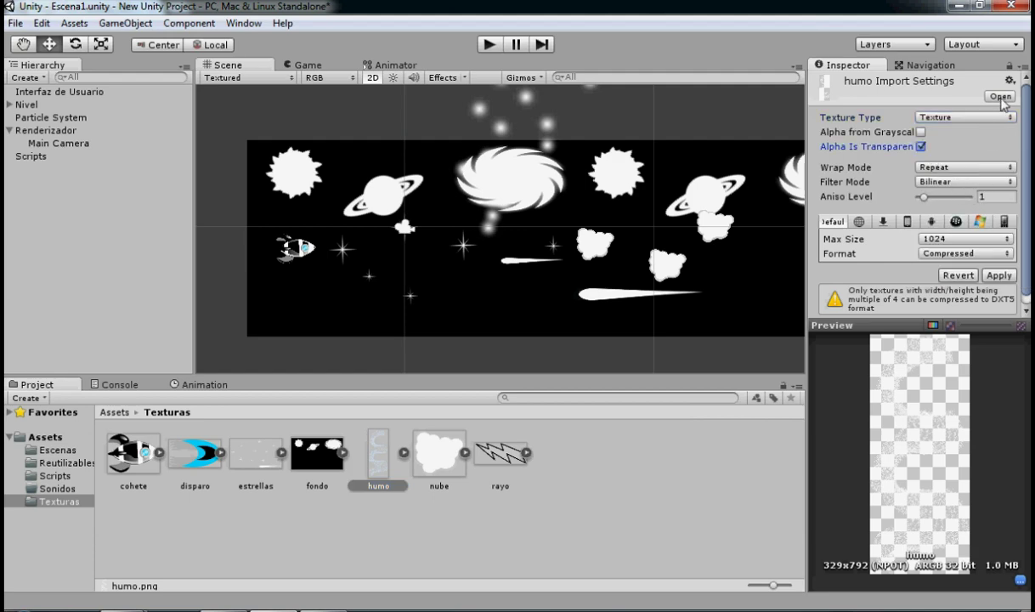
click(998, 275)
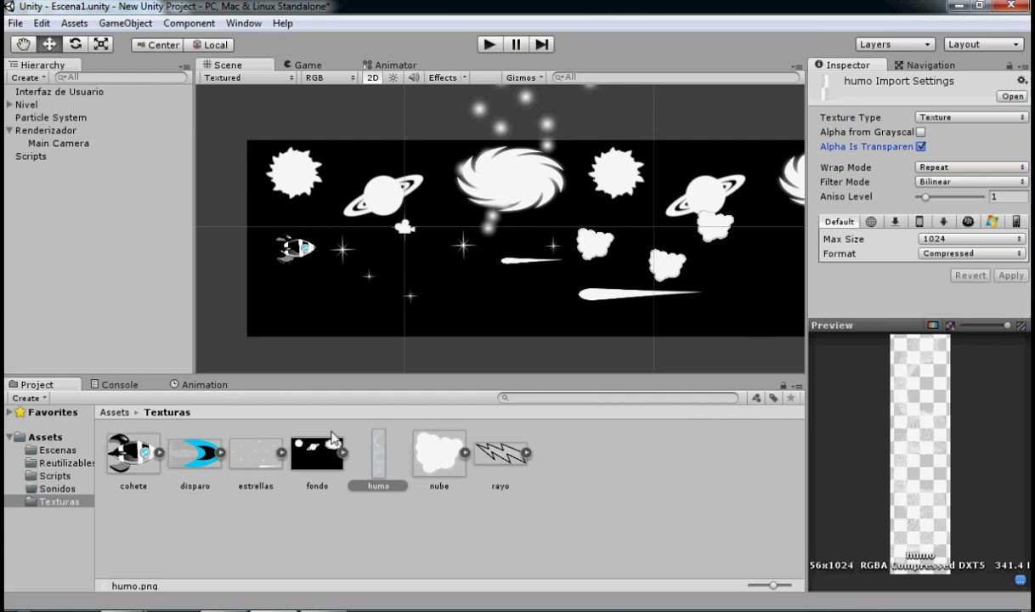
click(382, 455)
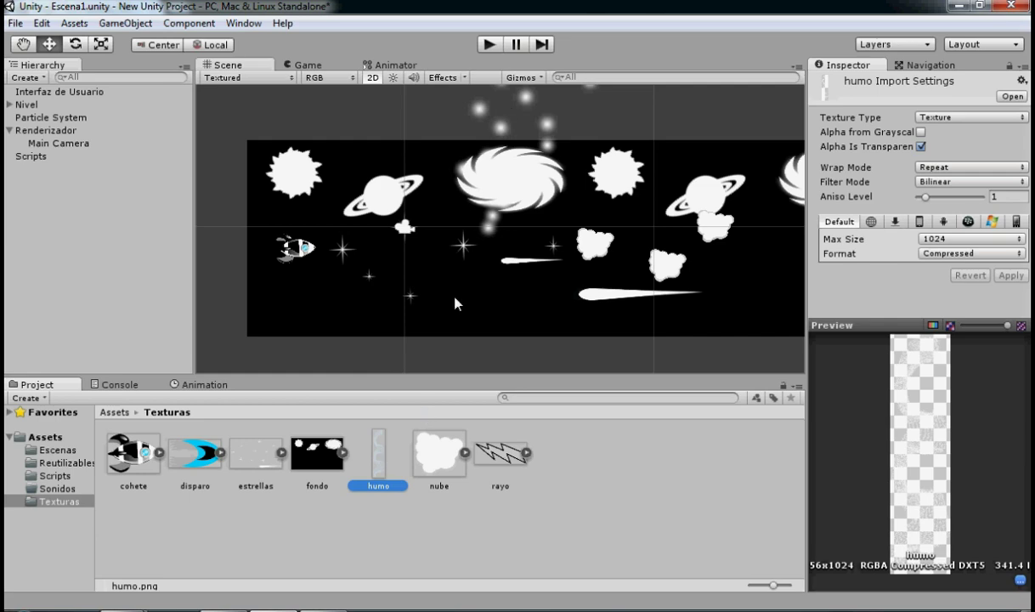
drag(382, 465, 77, 125)
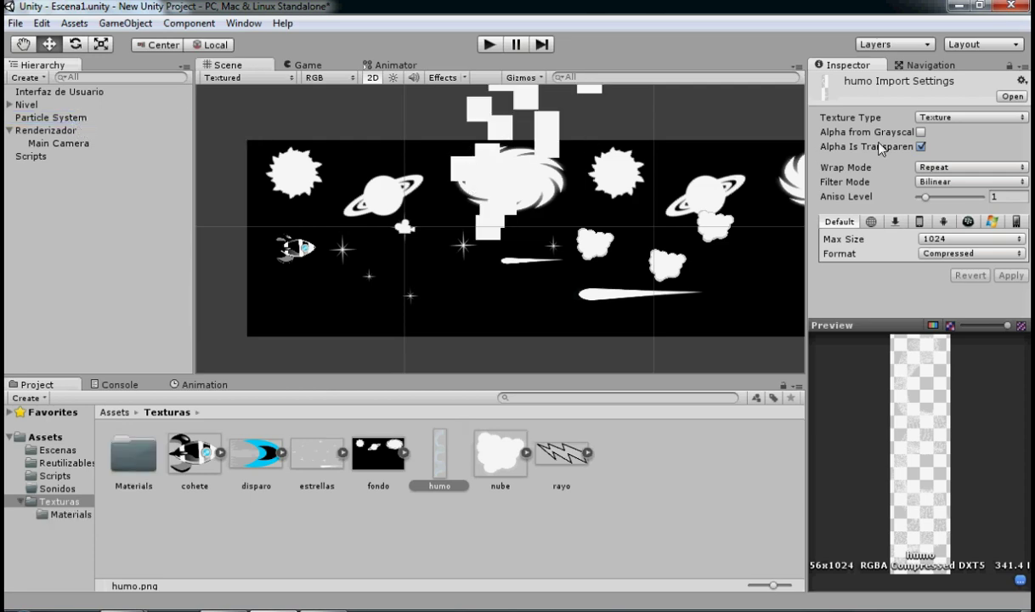
- Change the Particle System's material shader to Particles > Alpha Blended
click(73, 120)
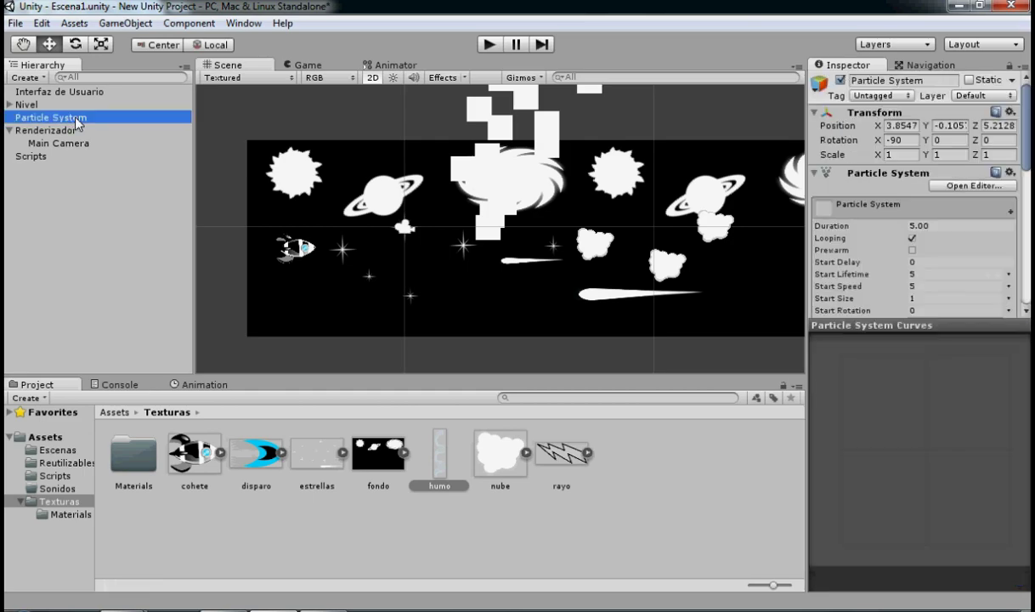
drag(1025, 119, 1026, 268)
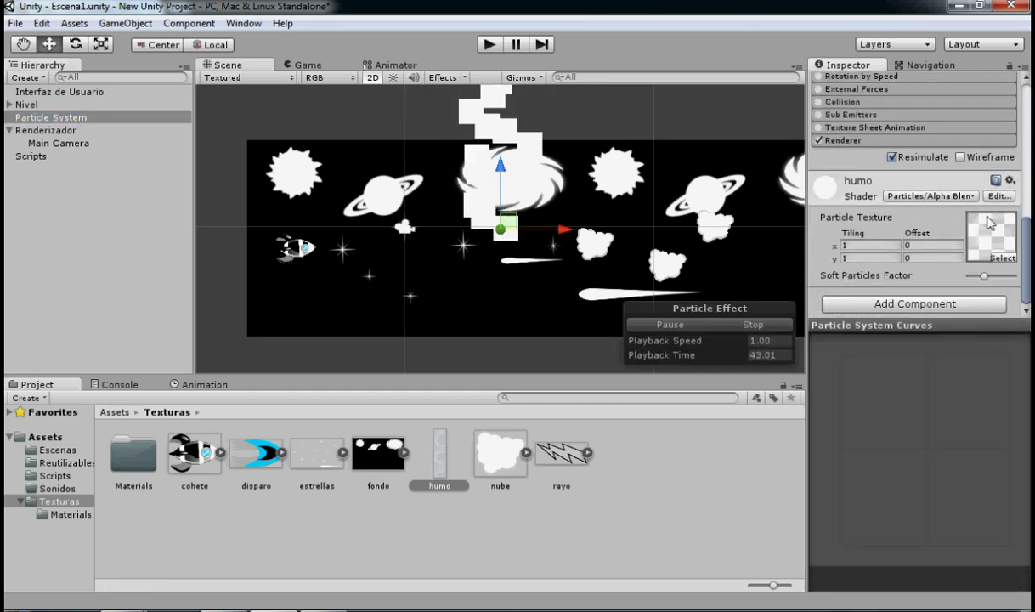
click(928, 196)
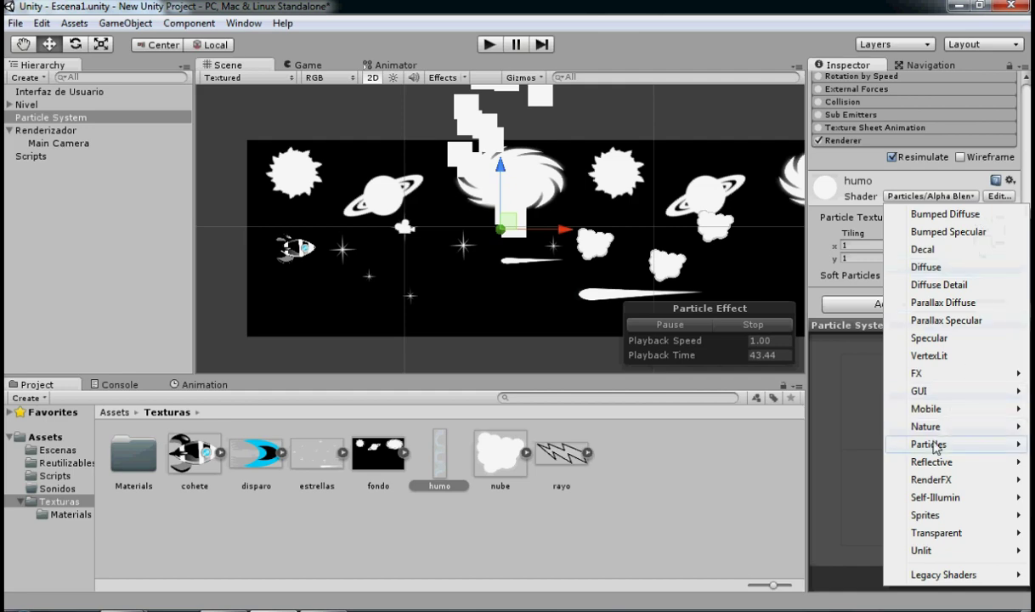
mouse_move(900, 443)
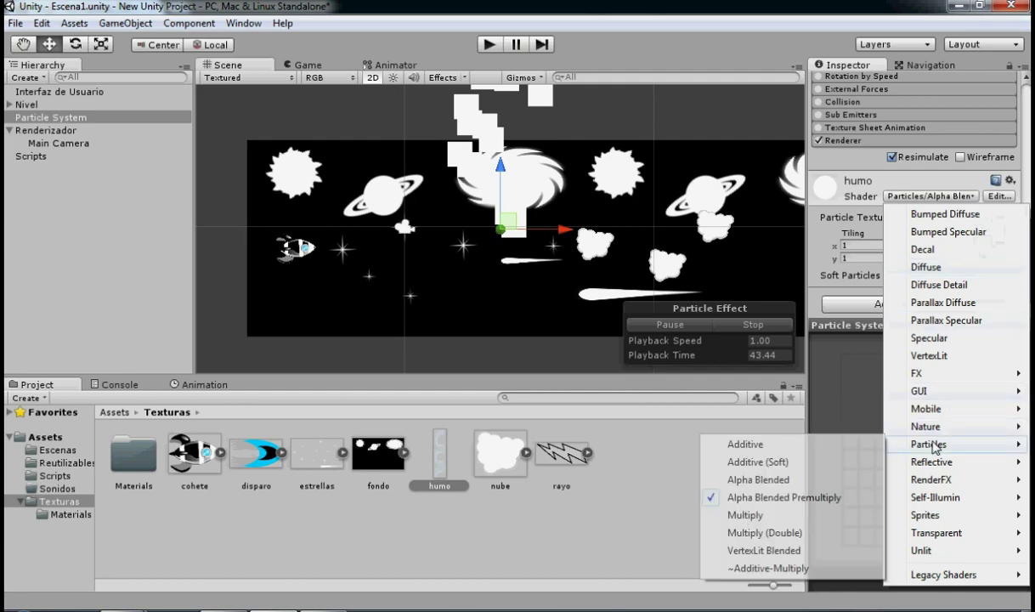
click(751, 481)
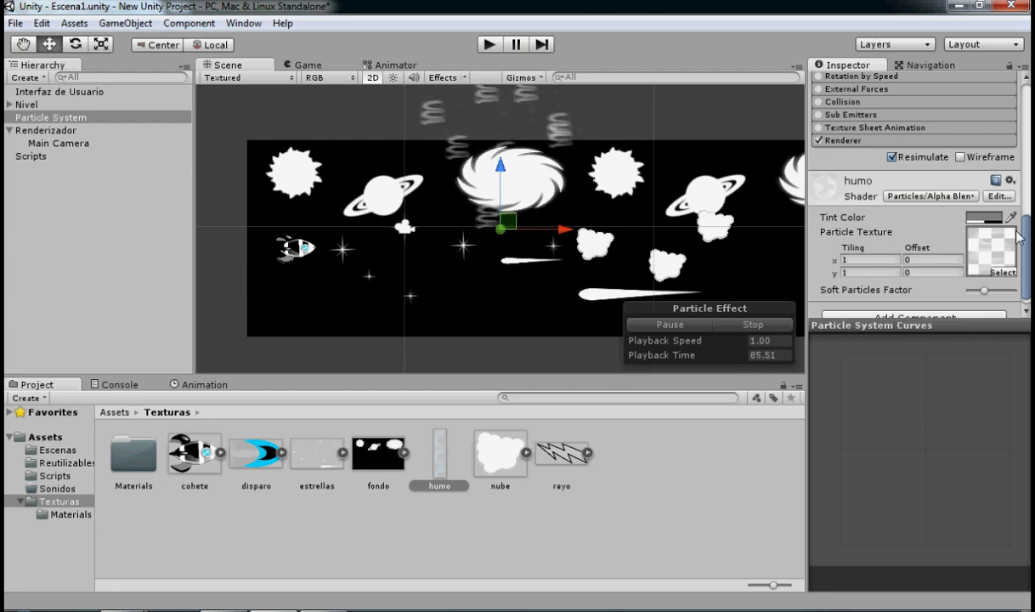
- Turn off Looping and set Duration to 1.00
scroll(935, 161, up, 10)
scroll(924, 155, down, 1)
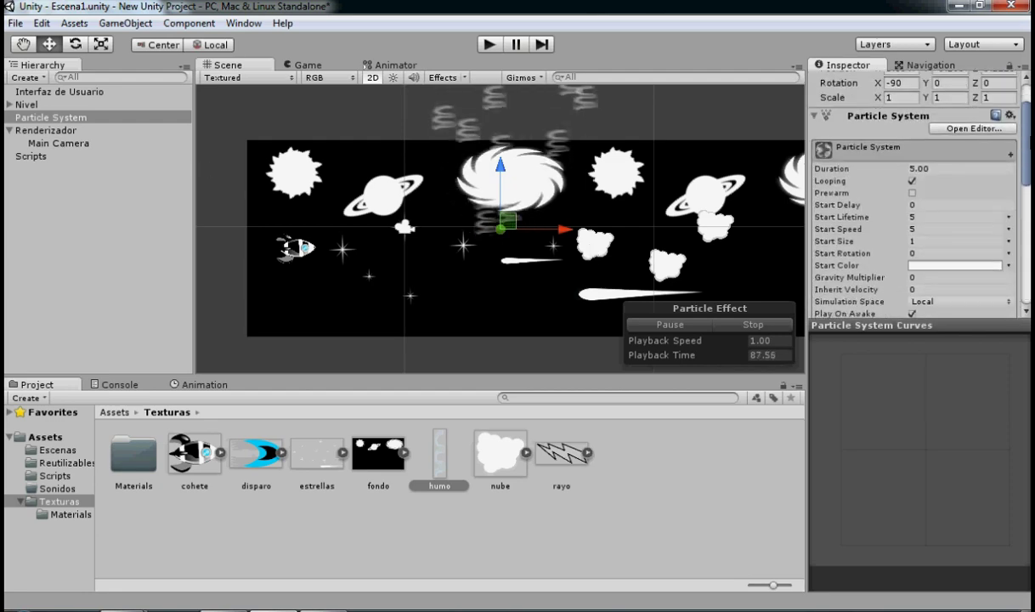
scroll(925, 155, down, 1)
scroll(925, 155, down, 1)
scroll(924, 156, down, 1)
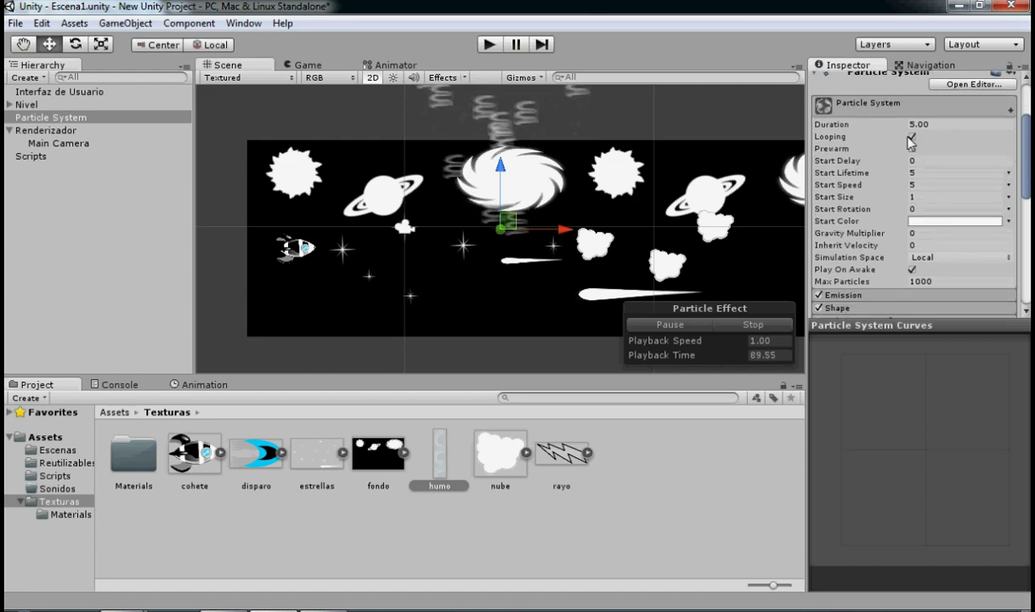
click(912, 136)
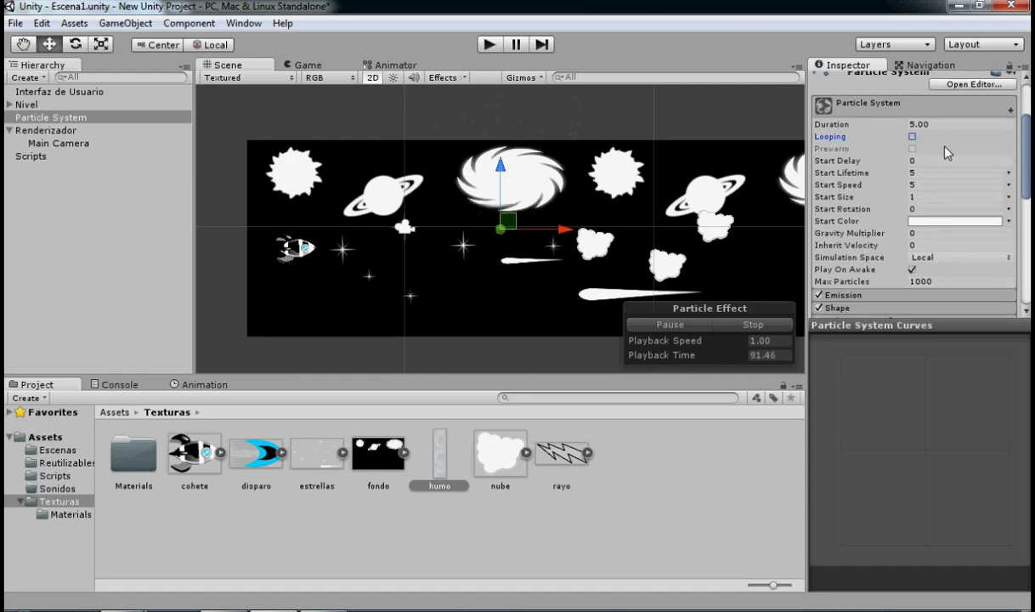
click(939, 125)
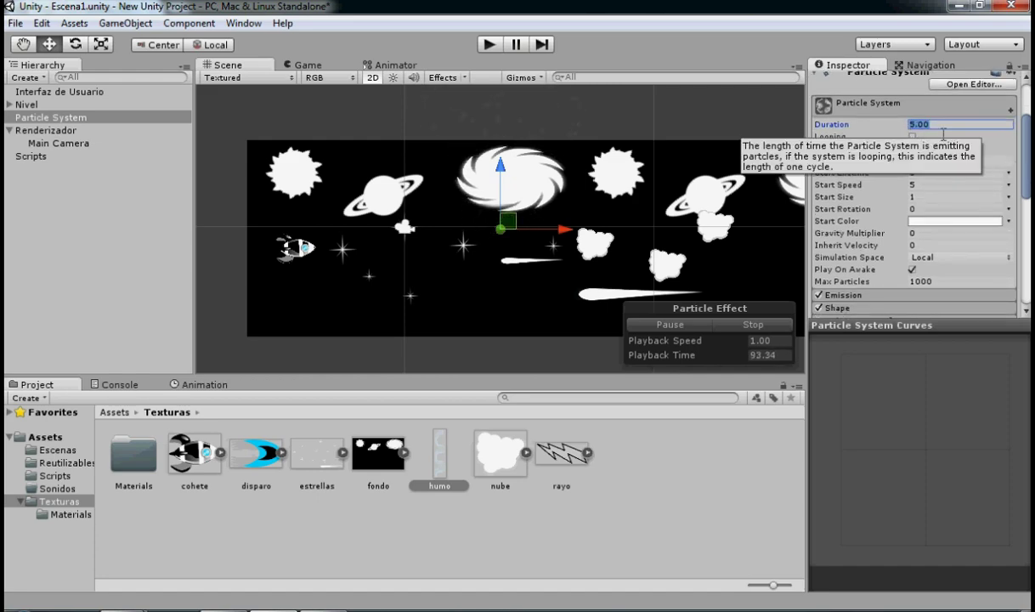
text(1)
click(948, 162)
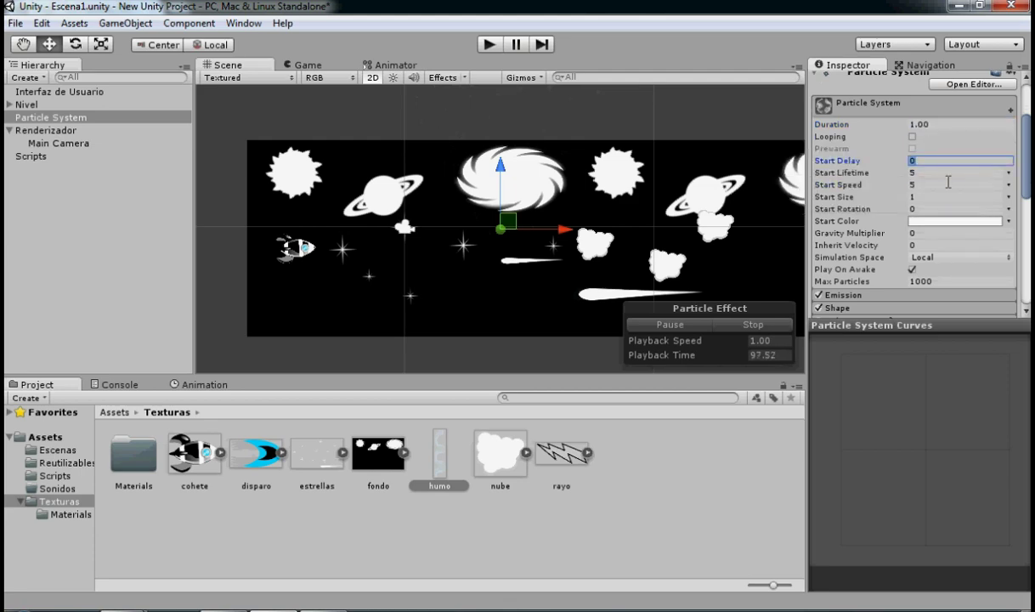
- Set Start Lifetime 1, Start Size 2 and Max Particles 15
key(Tab)
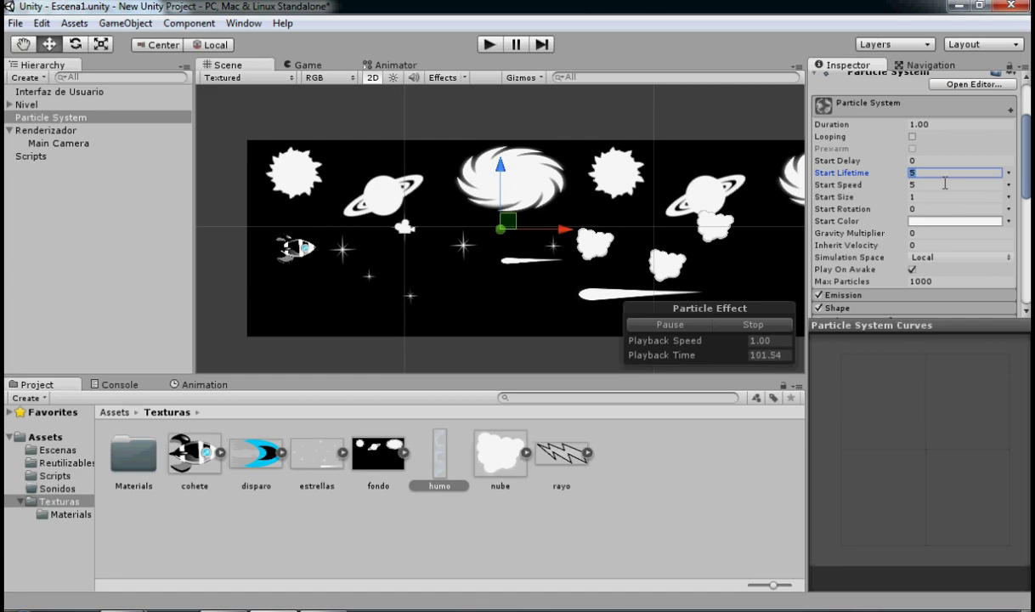
text(1)
key(Tab)
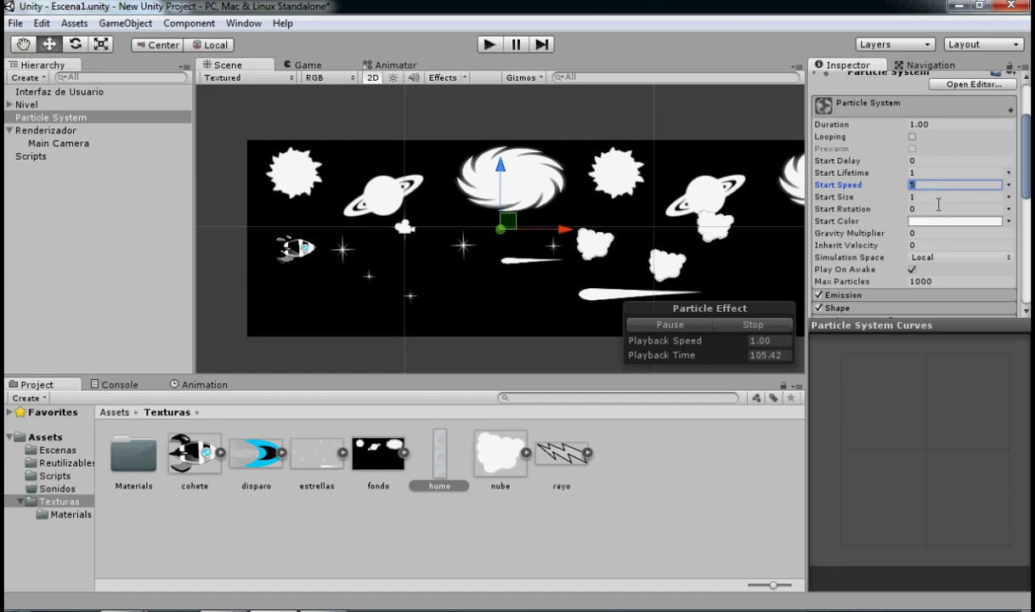
key(Tab)
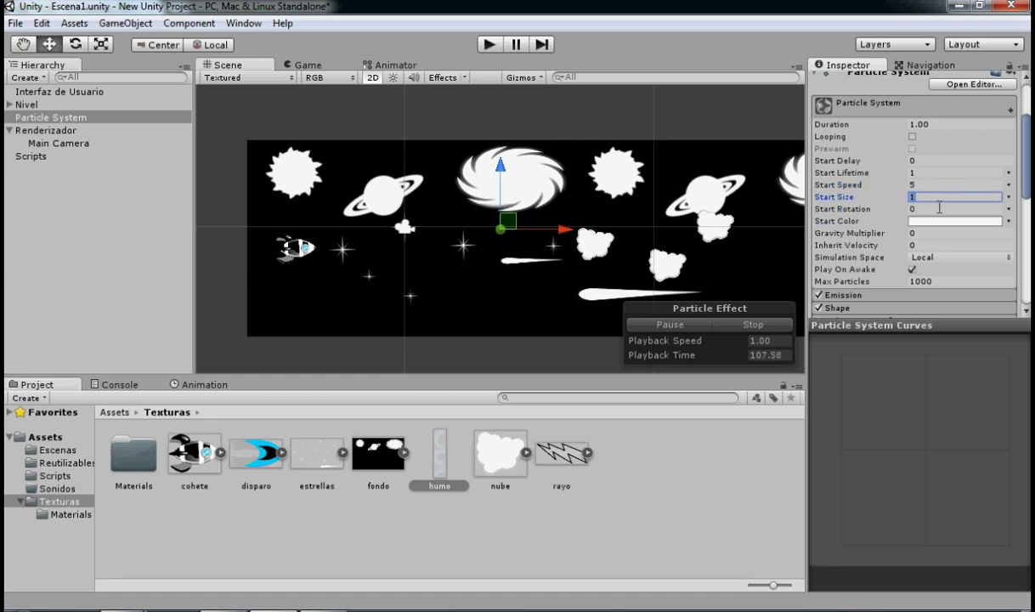
text(2)
key(Tab)
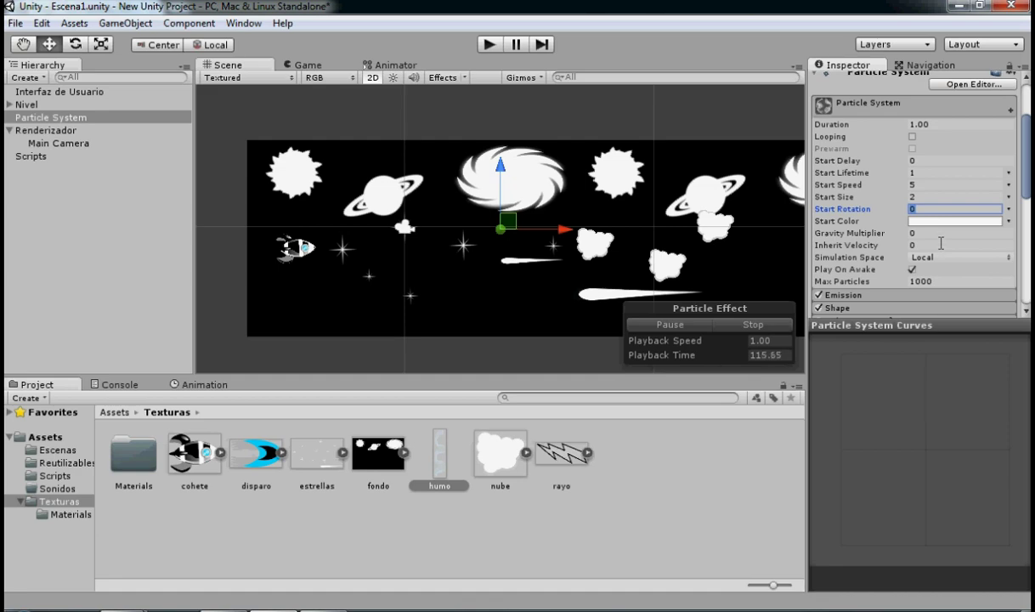
key(Tab)
key(Tab)
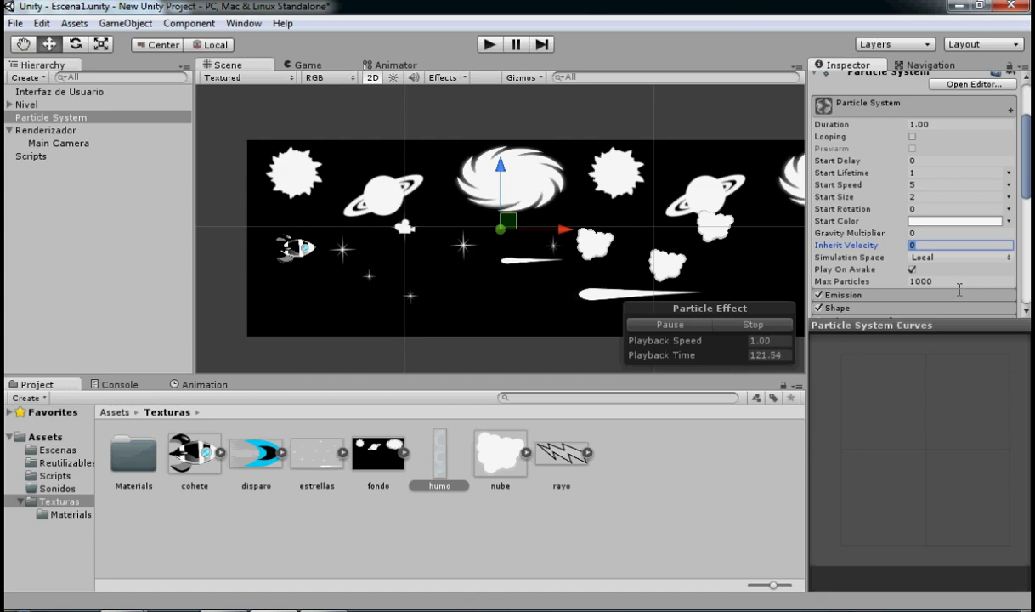
key(Tab)
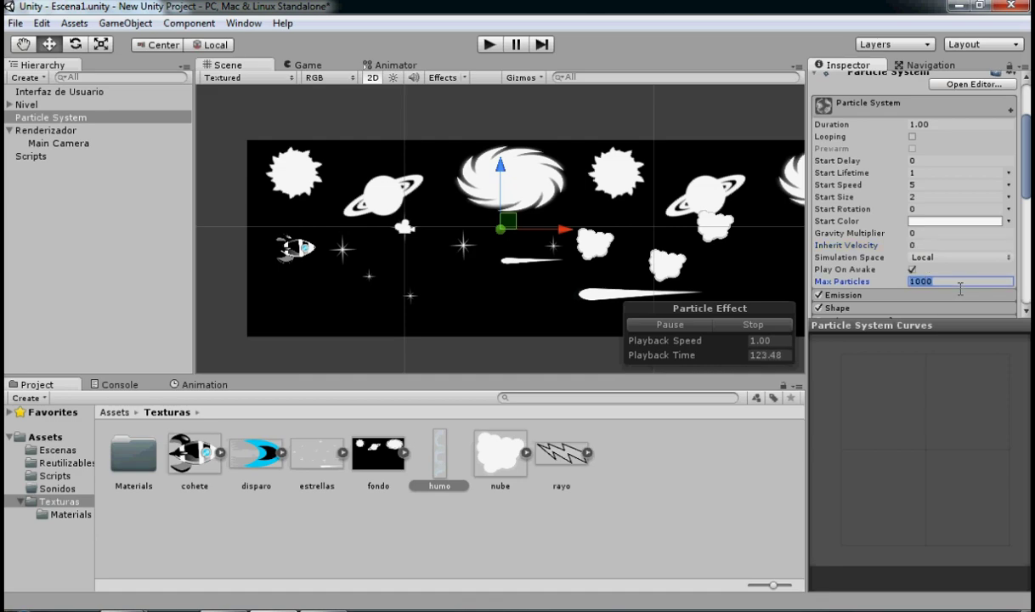
text(15)
- Add an Emission burst of 15 particles at time 0.00 and expand the Shape module
scroll(1029, 188, down, 1)
scroll(977, 169, down, 5)
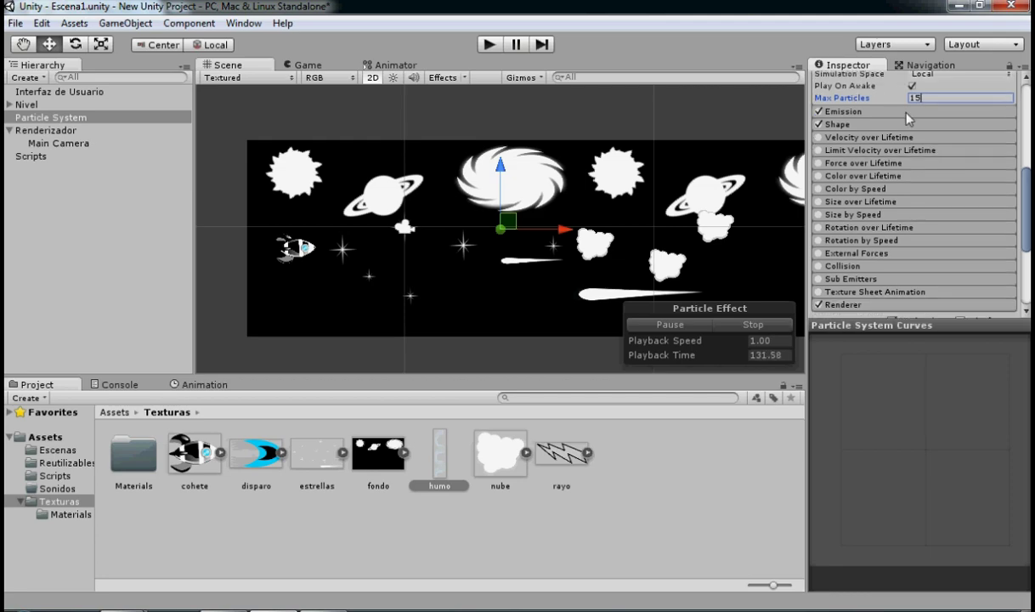
click(862, 107)
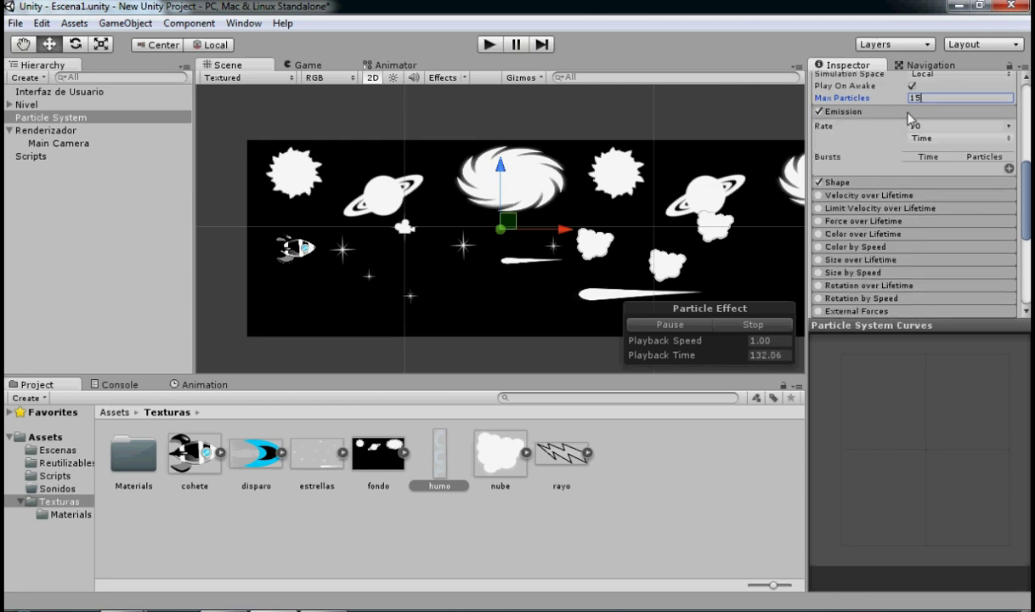
click(1008, 169)
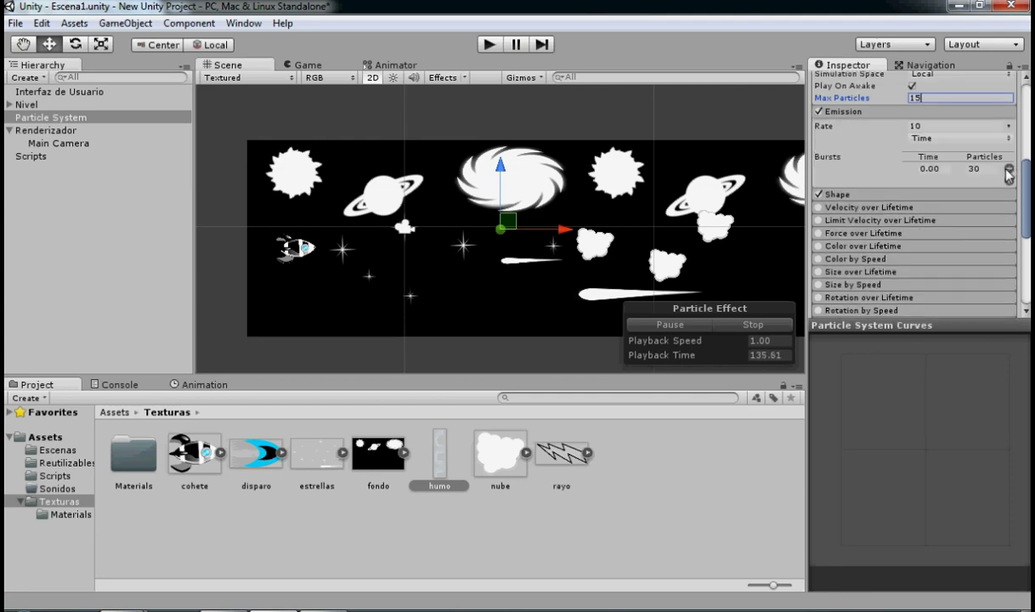
click(942, 169)
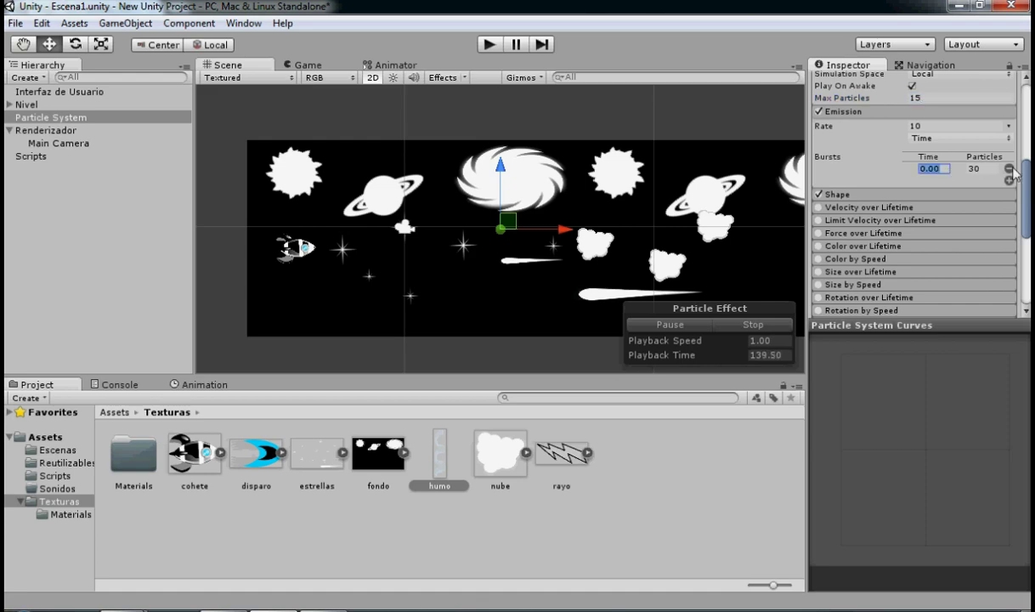
click(974, 170)
text(15)
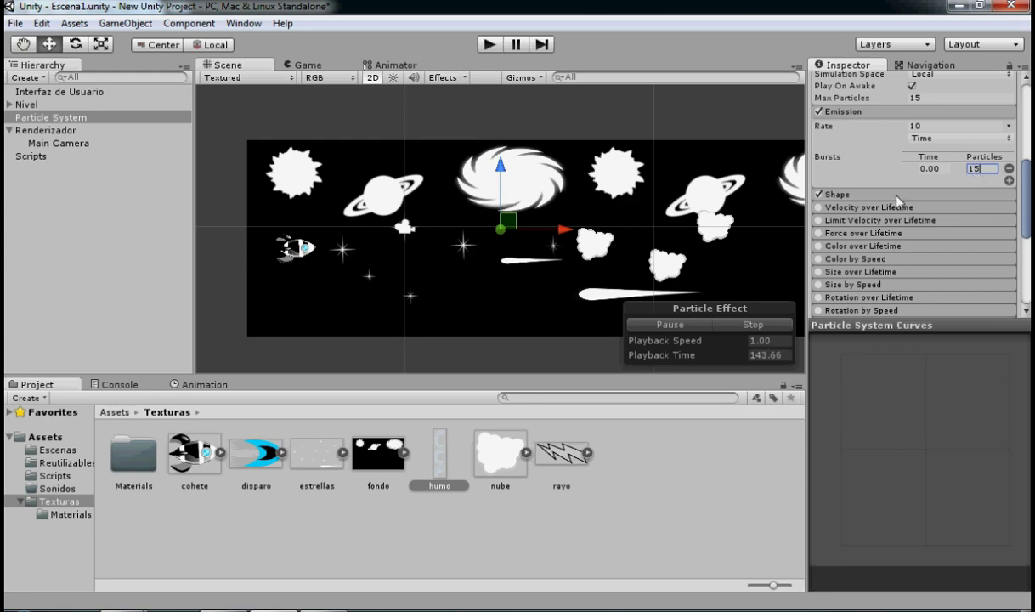
click(854, 193)
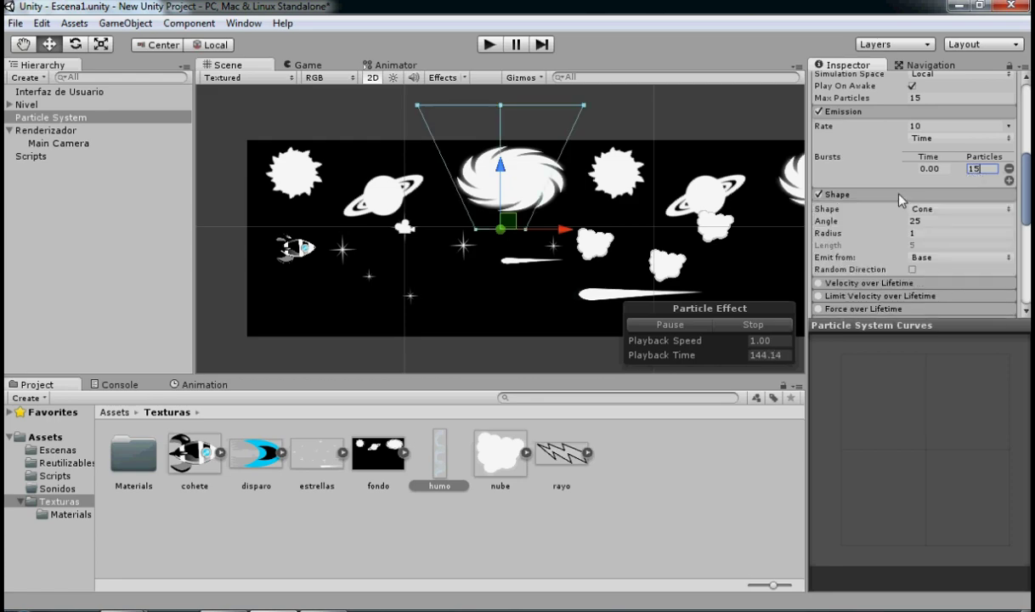
- Set the emitter Shape to Sphere with radius 1 and expand Color over Lifetime
click(941, 212)
click(945, 220)
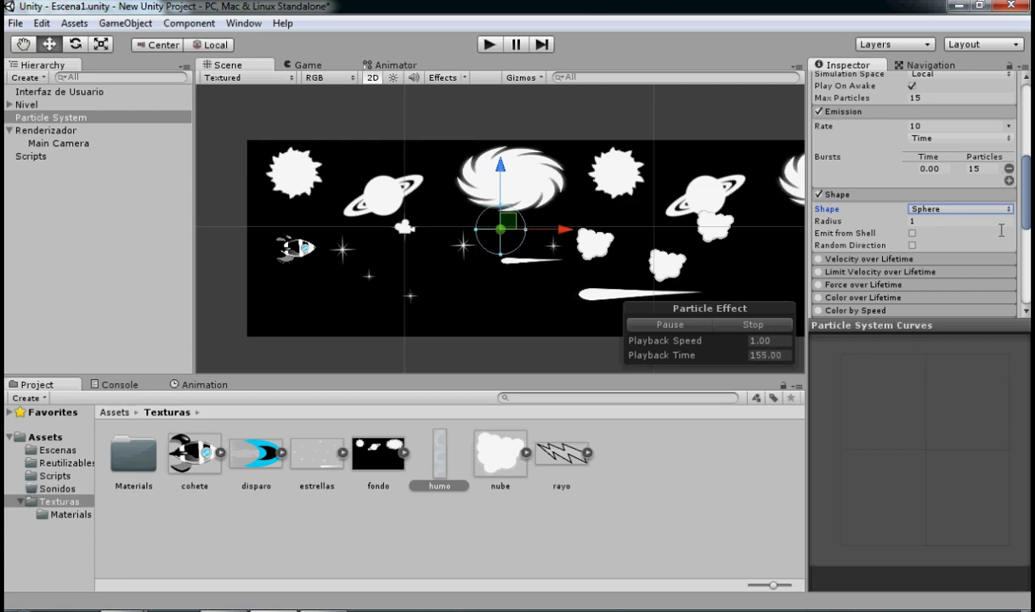
drag(1023, 192, 1023, 209)
scroll(977, 205, down, 2)
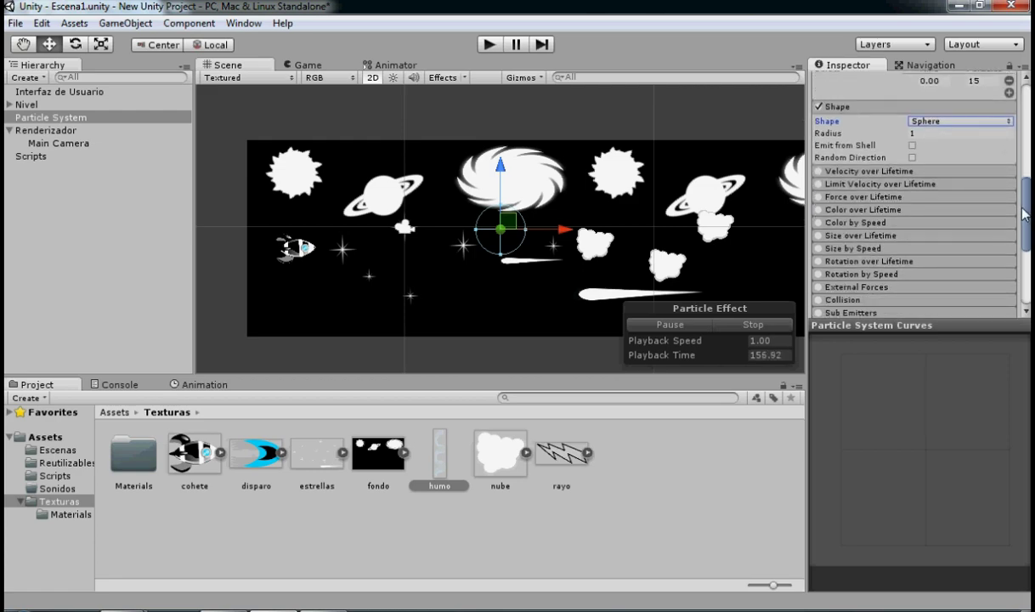
scroll(909, 214, down, 2)
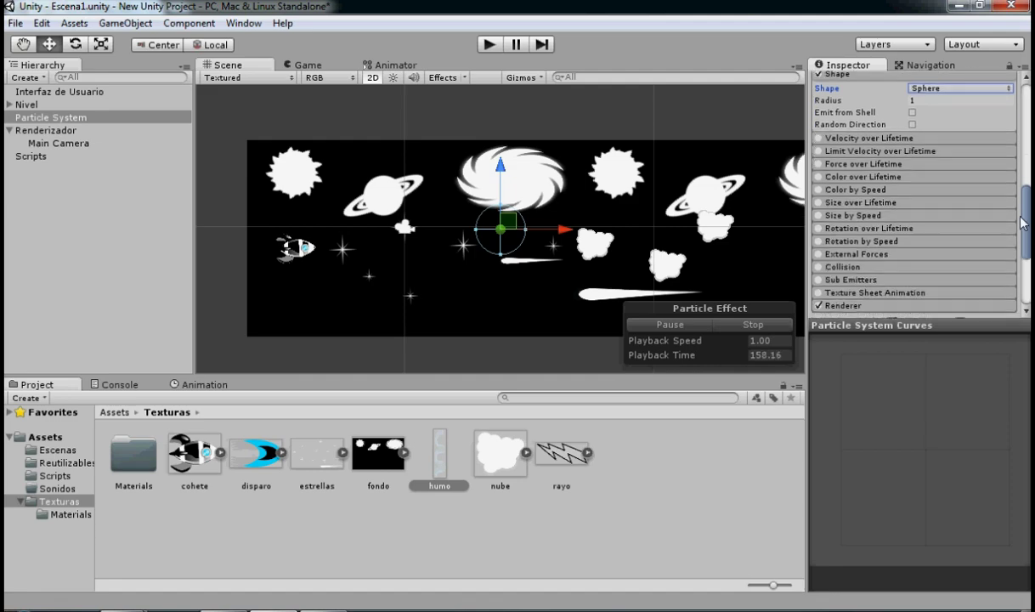
click(898, 175)
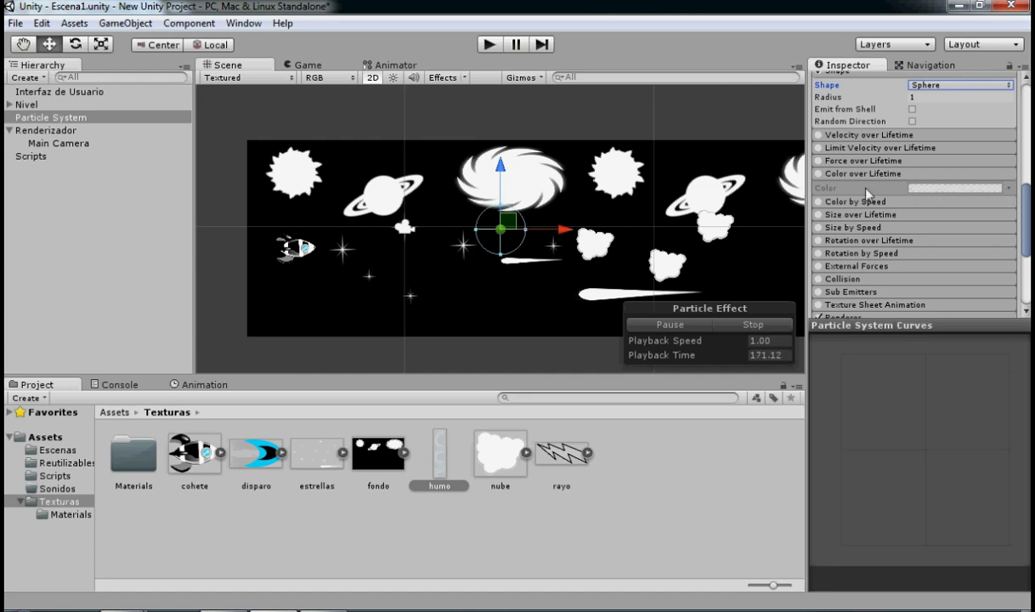
- Enable Color over Lifetime and adjust alpha keys in its Gradient Editor
click(819, 174)
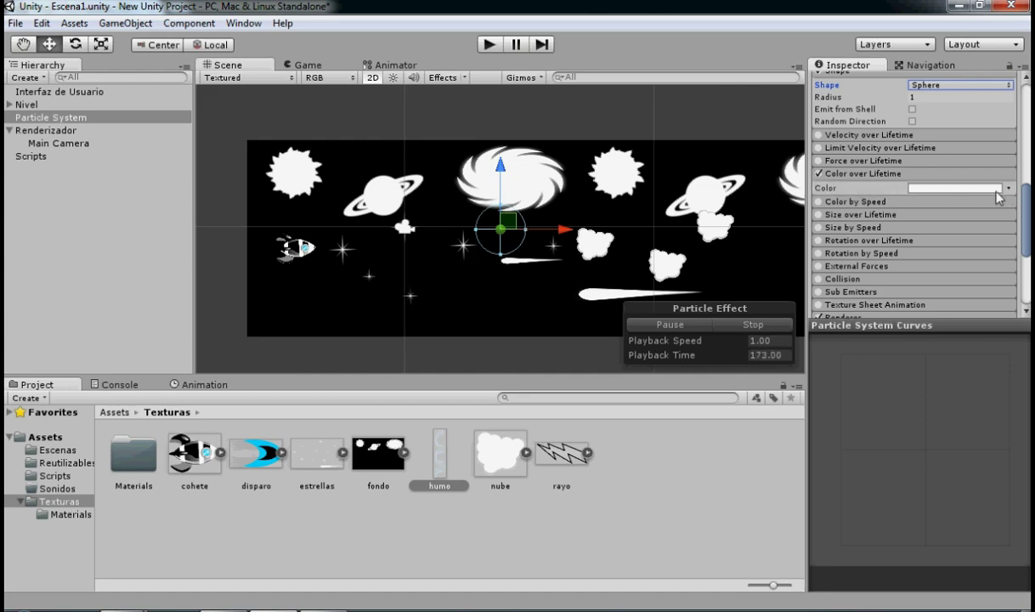
click(986, 190)
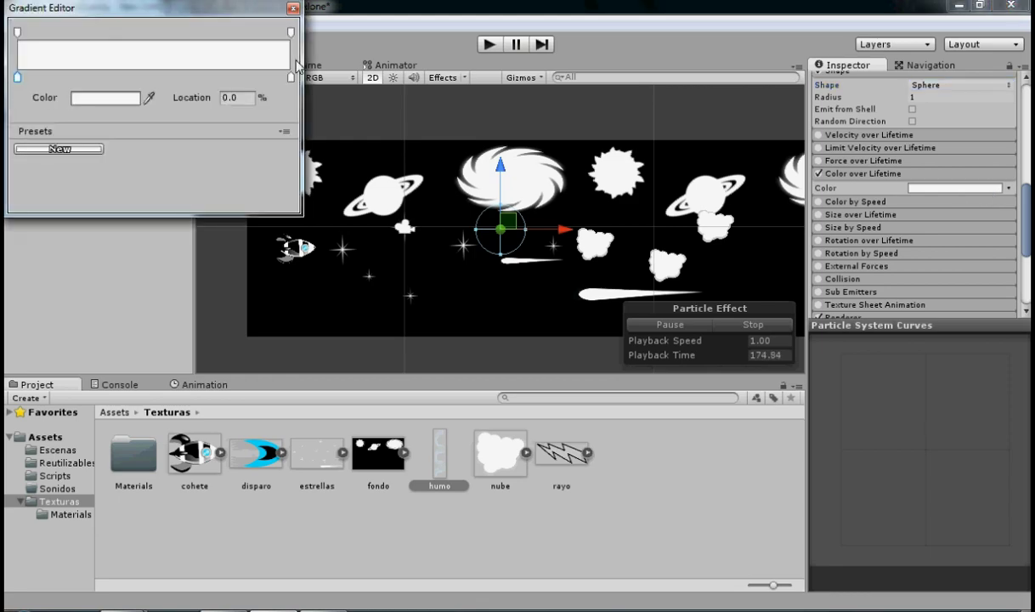
drag(185, 18, 459, 210)
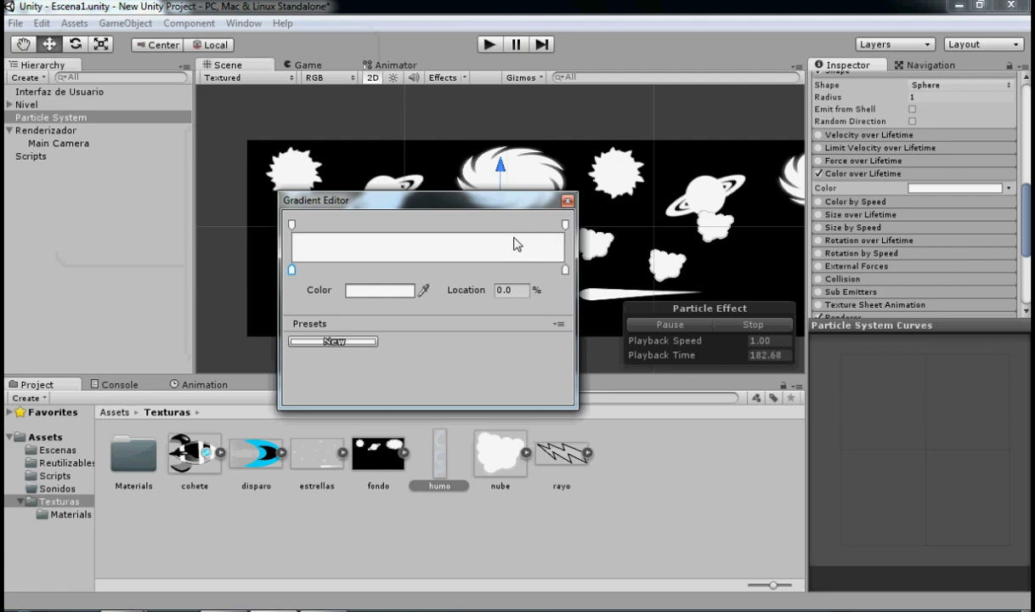
click(526, 225)
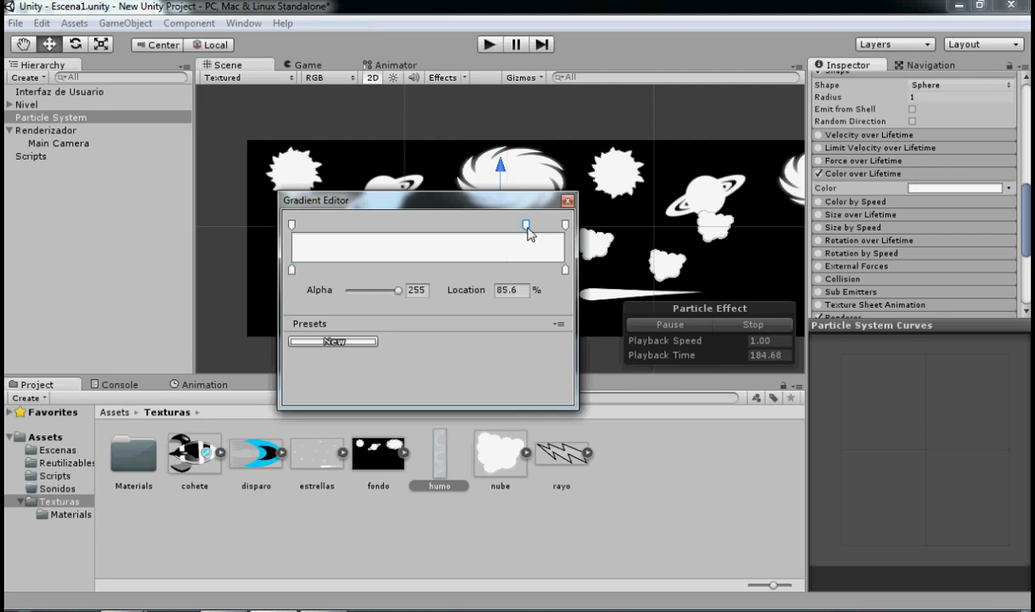
drag(526, 225, 513, 226)
drag(513, 225, 522, 225)
drag(399, 292, 422, 297)
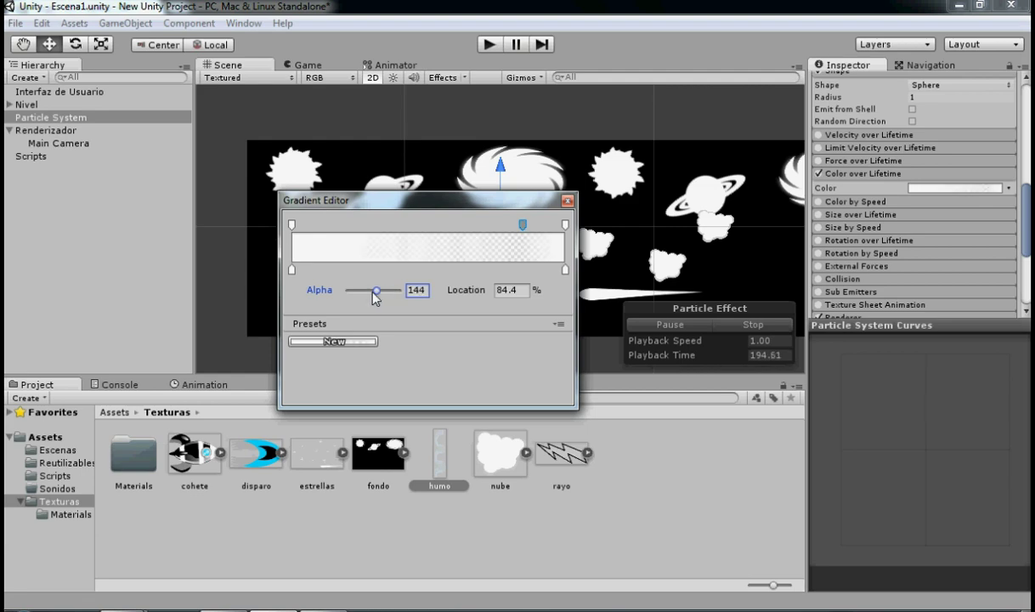
- Set the final alpha key to 0 and save the gradient as a new preset
click(565, 225)
drag(399, 291, 327, 291)
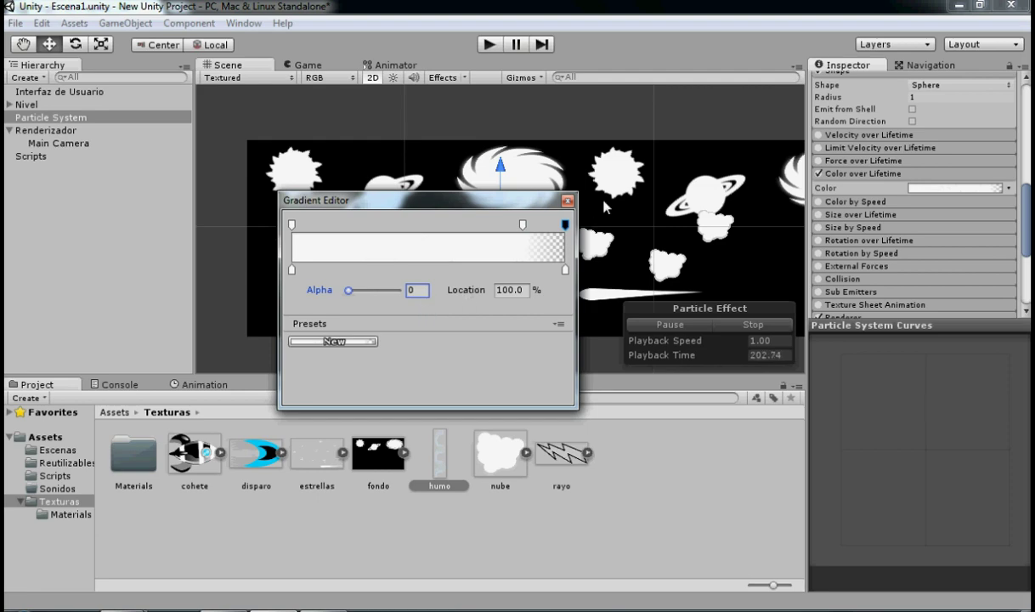
click(333, 341)
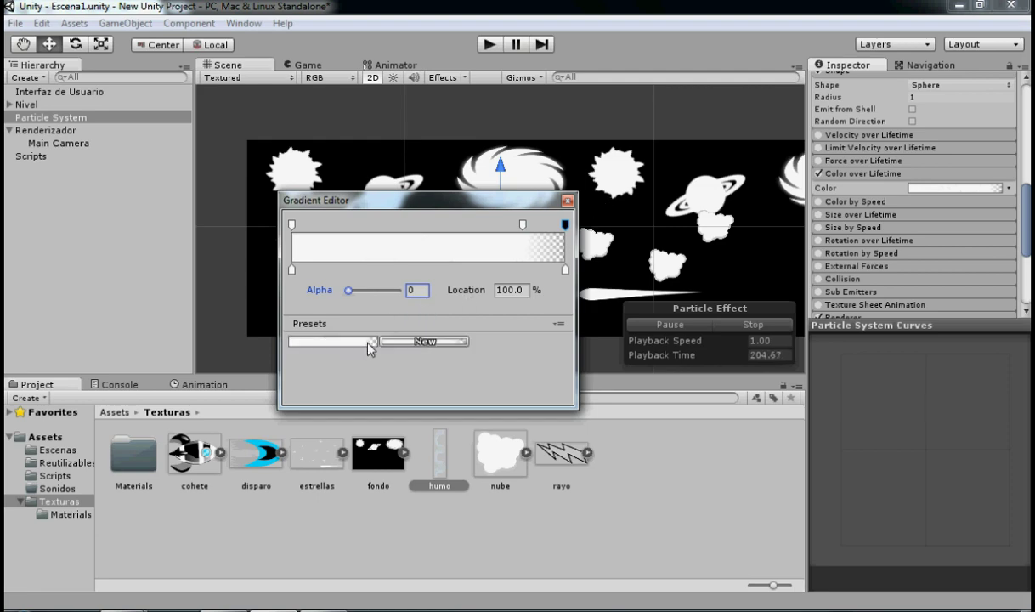
click(568, 203)
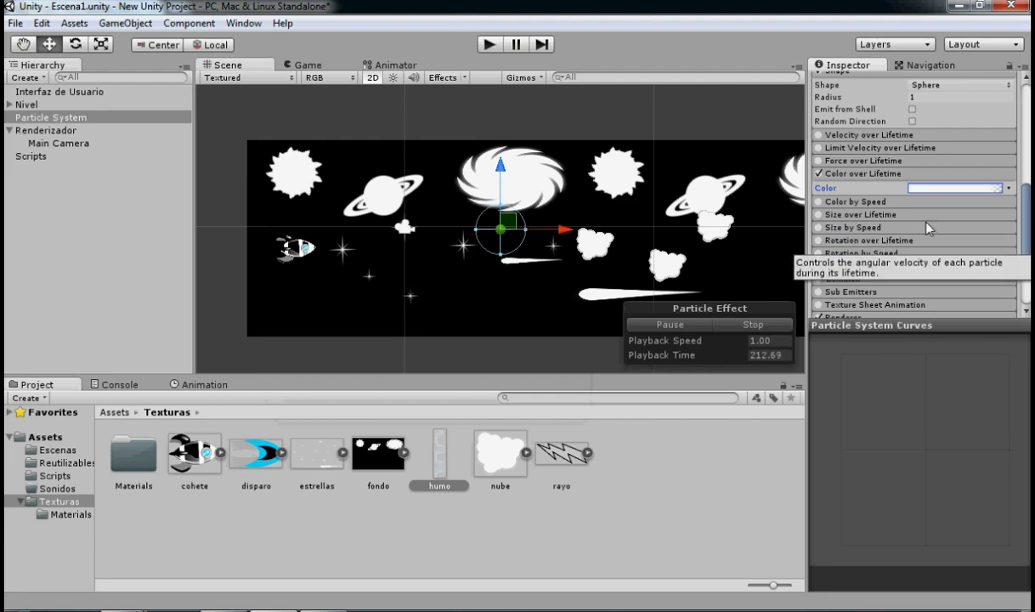
- Enable Size over Lifetime and show its size curve for editing
click(818, 214)
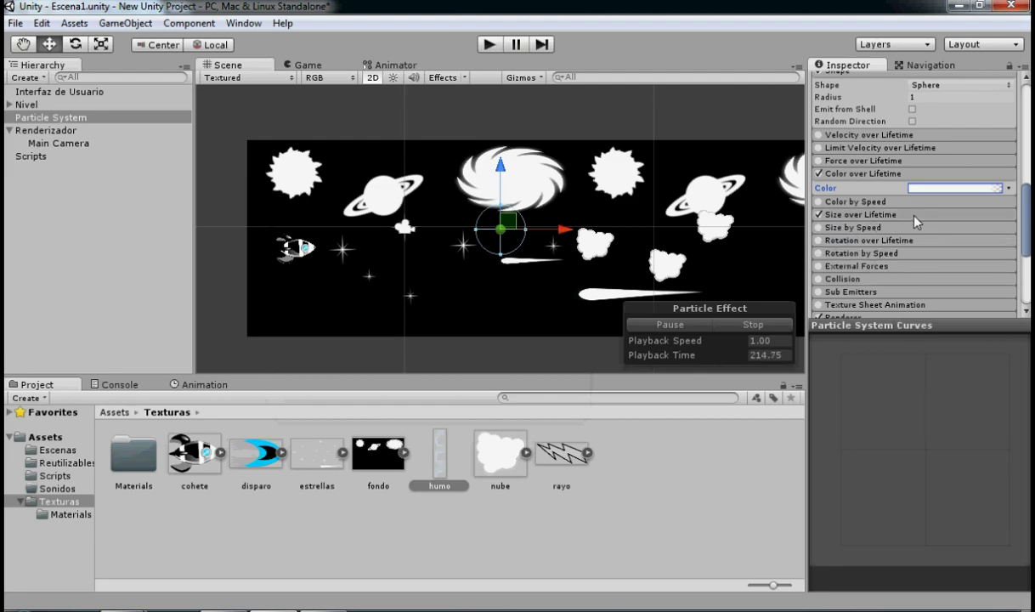
click(916, 215)
click(943, 229)
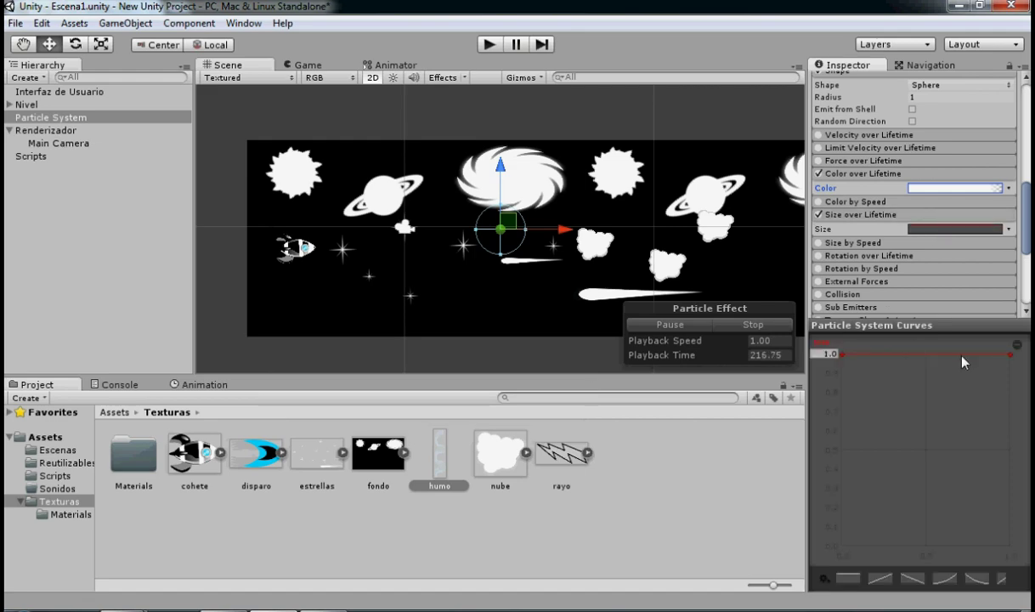
mouse_move(935, 354)
mouse_down()
mouse_move(936, 374)
mouse_move(939, 354)
mouse_up()
- Shape the size curve from 1.0 through a 0.5 mid-life key down to 0
double_click(920, 354)
mouse_move(920, 355)
mouse_down()
mouse_move(920, 402)
mouse_move(928, 367)
mouse_up()
drag(1009, 355, 1013, 548)
drag(926, 366, 926, 428)
drag(925, 430, 925, 449)
drag(1028, 226, 1028, 134)
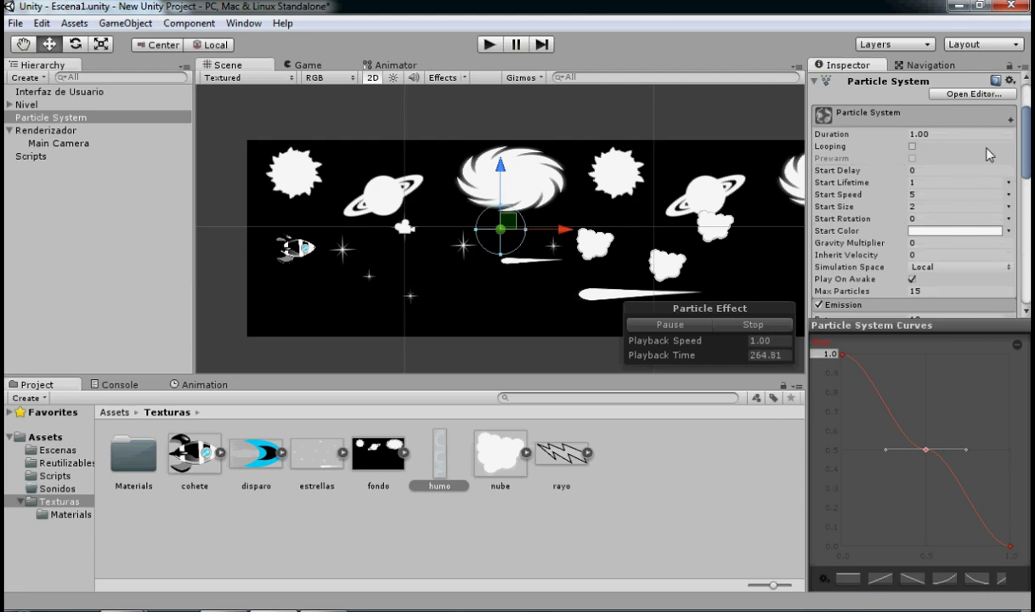
- Turn on Looping and change the Particle System's Start Speed from 5 to 3
click(911, 146)
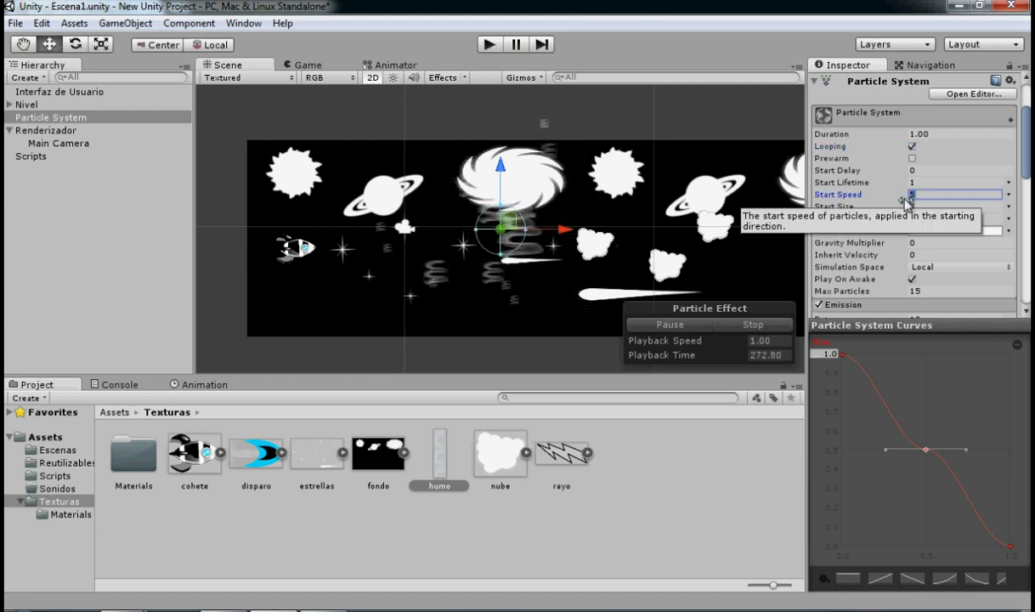
click(939, 195)
text(3)
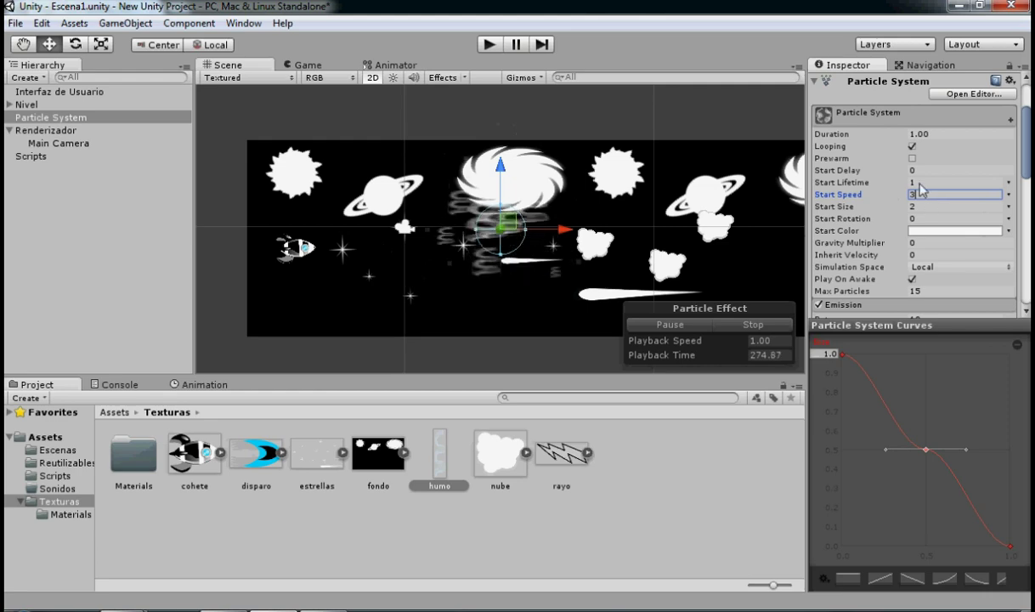
click(882, 181)
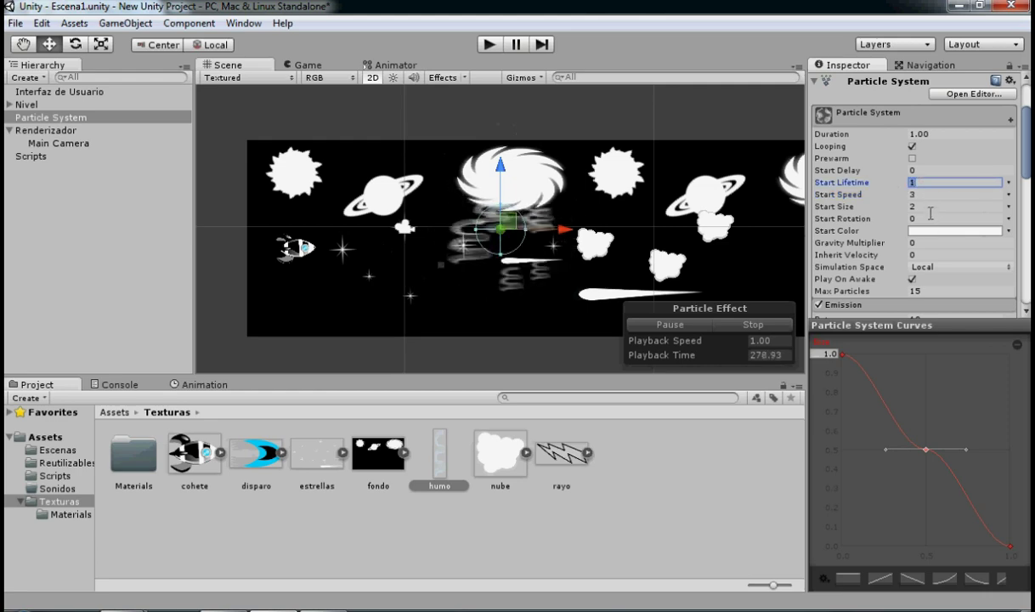
click(930, 208)
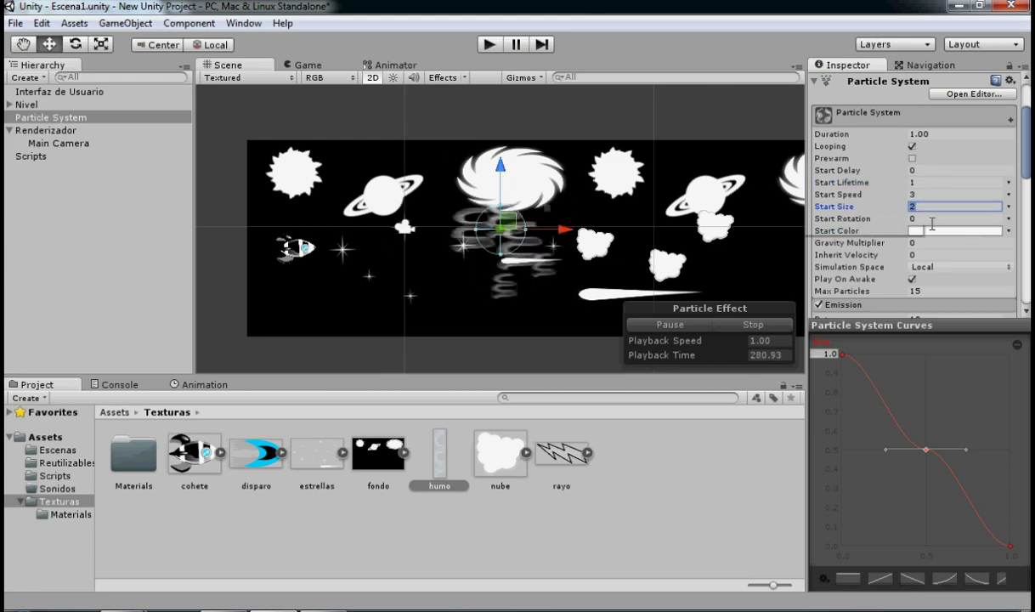
click(933, 220)
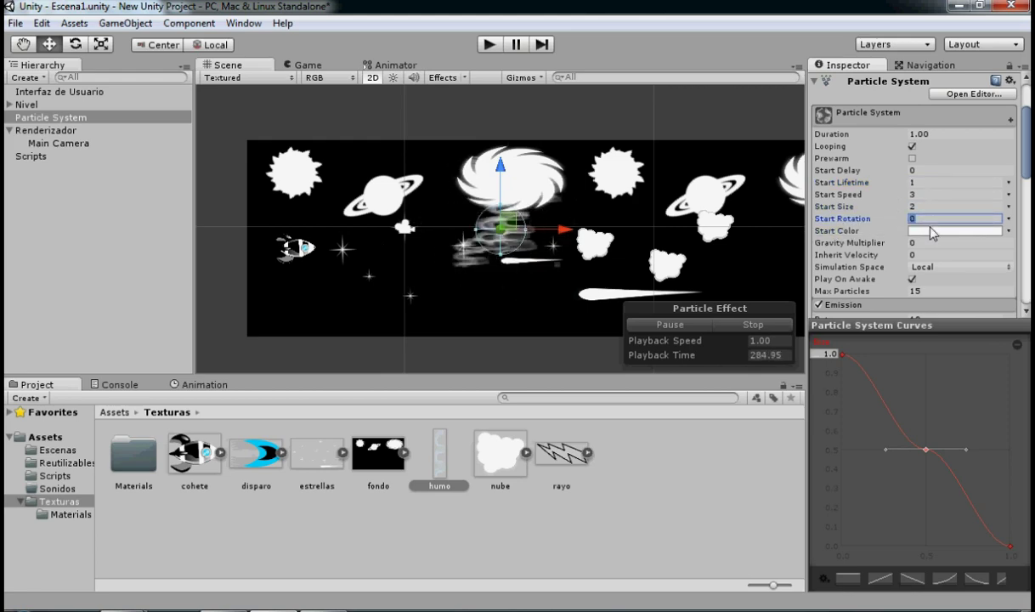
- Set the Start Color to light grey (227, 227, 227)
click(931, 230)
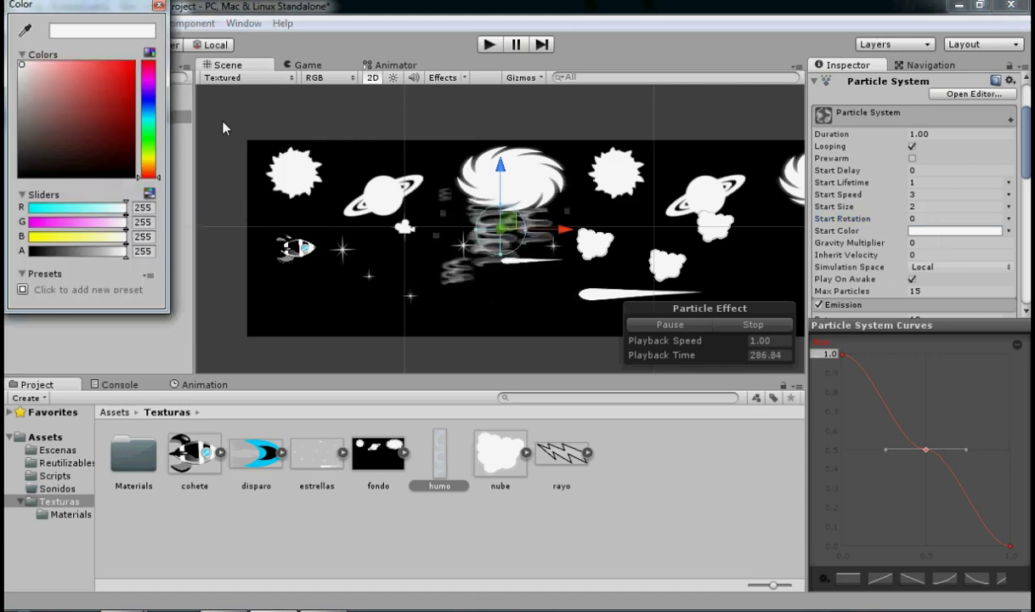
drag(19, 68, 21, 76)
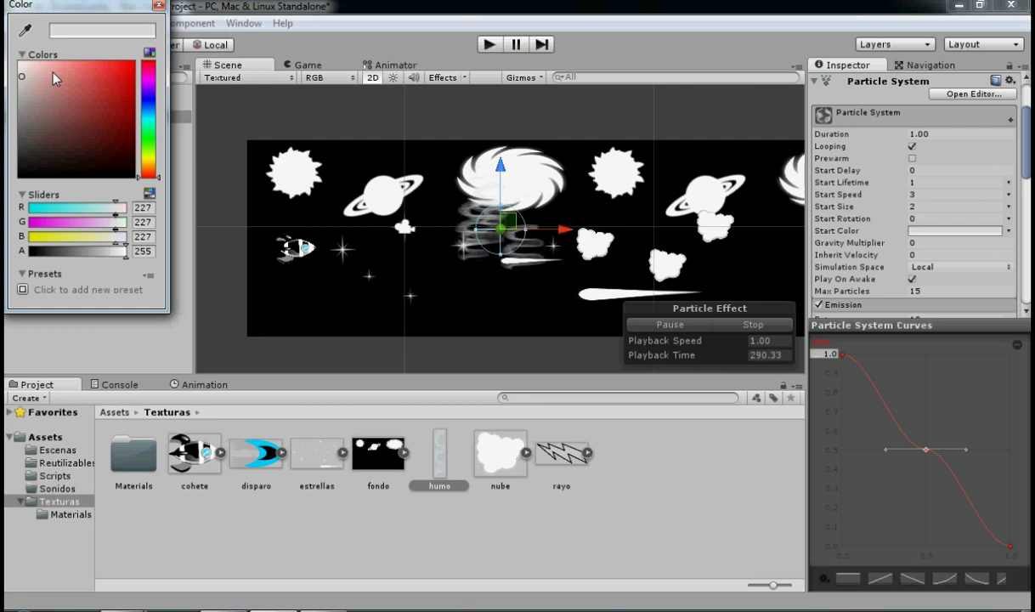
click(158, 5)
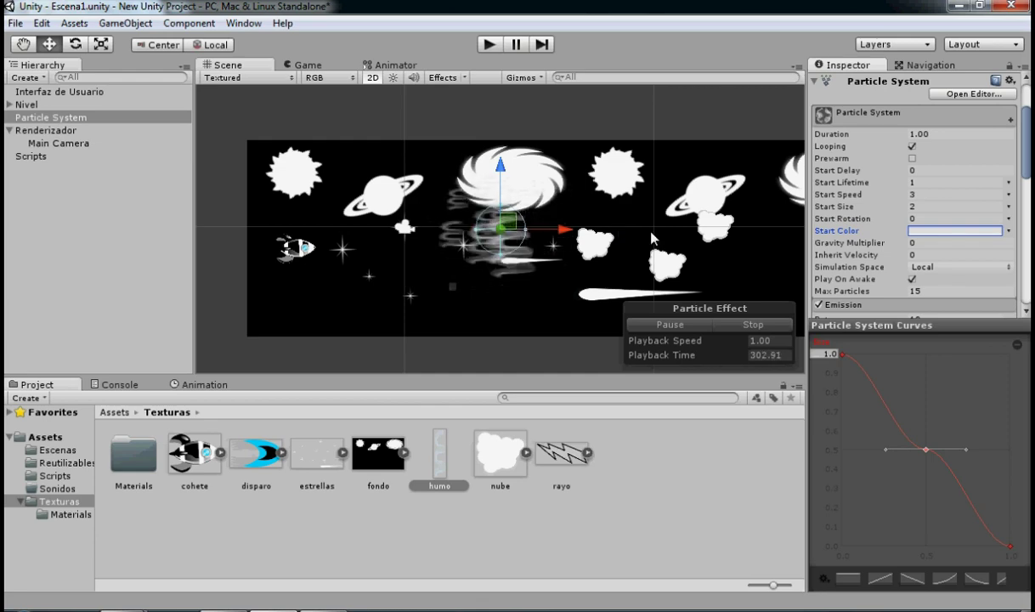
- Switch Looping off on the Particle System so the smoke plays only once
scroll(975, 145, up, 3)
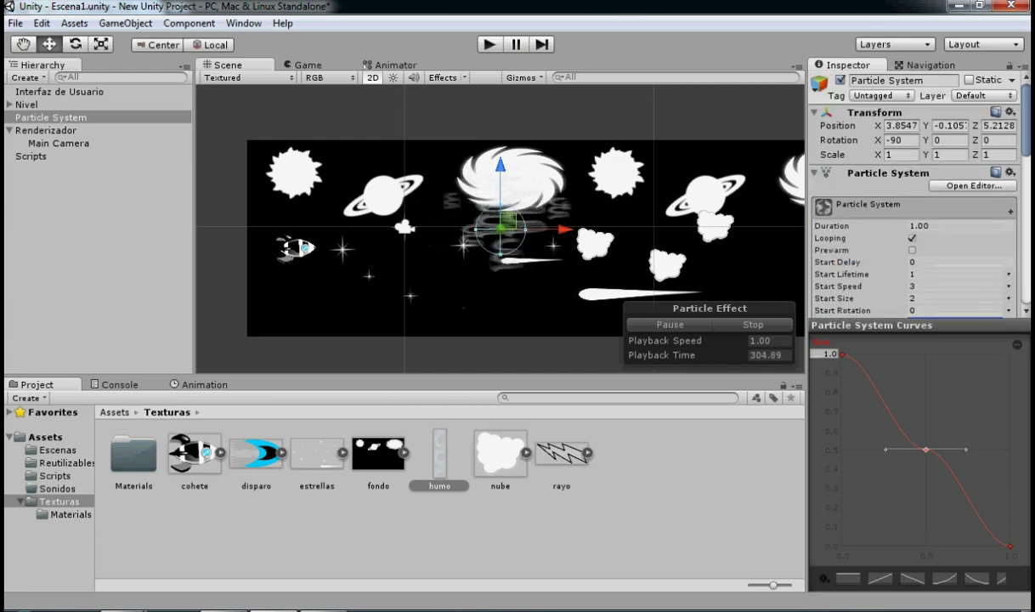
scroll(864, 142, down, 2)
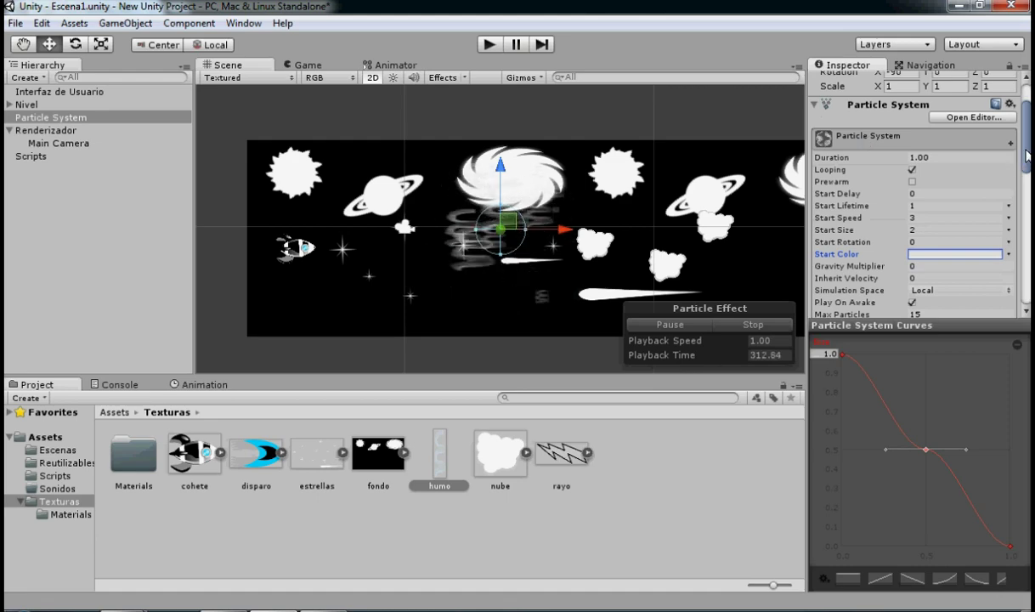
scroll(1025, 155, up, 3)
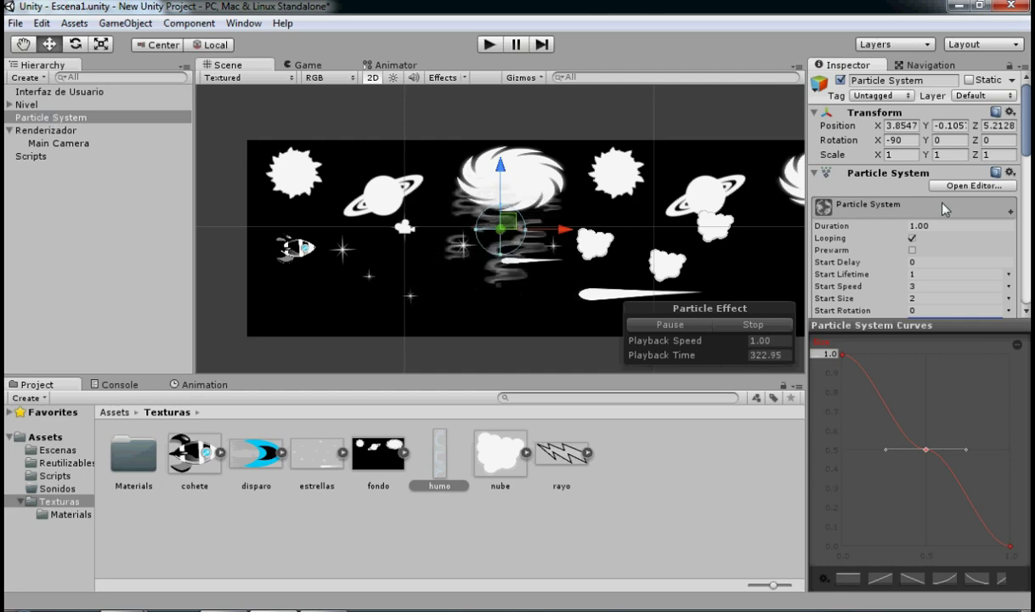
double_click(911, 238)
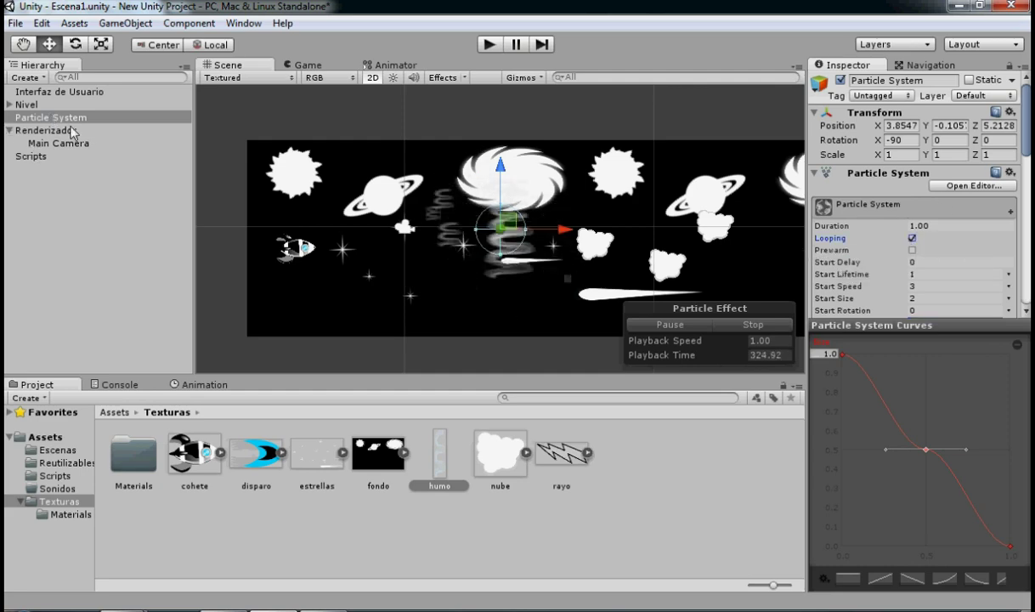
click(911, 238)
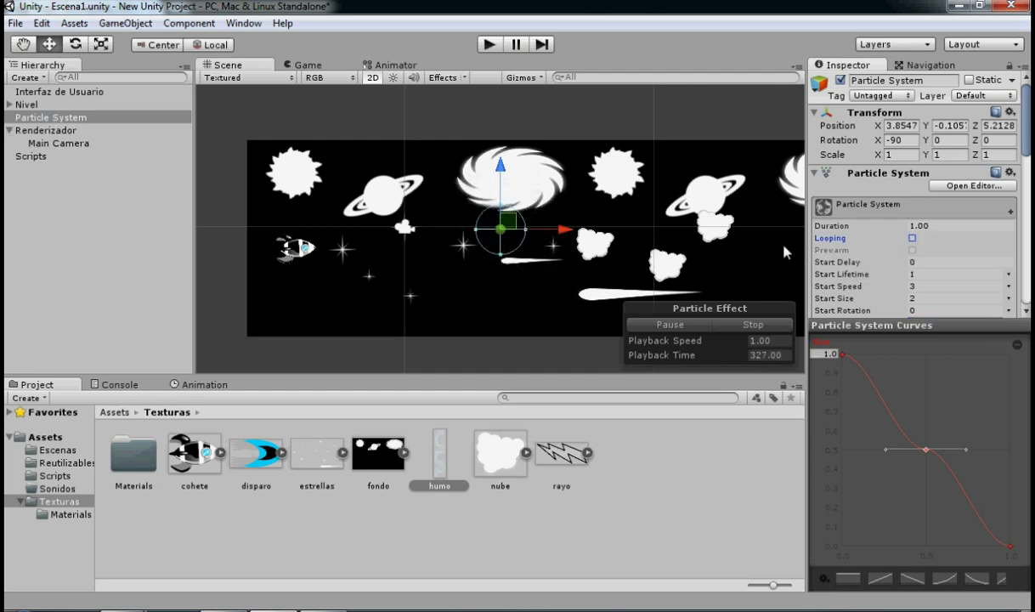
- Duplicate the Particle System object and compare the copy with the original
right_click(40, 117)
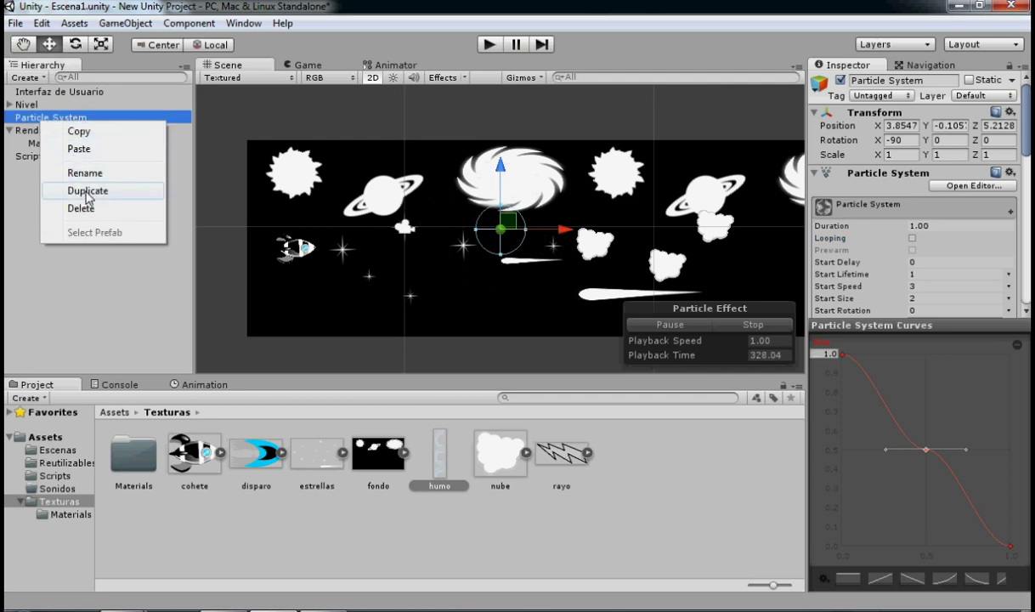
click(87, 190)
click(81, 130)
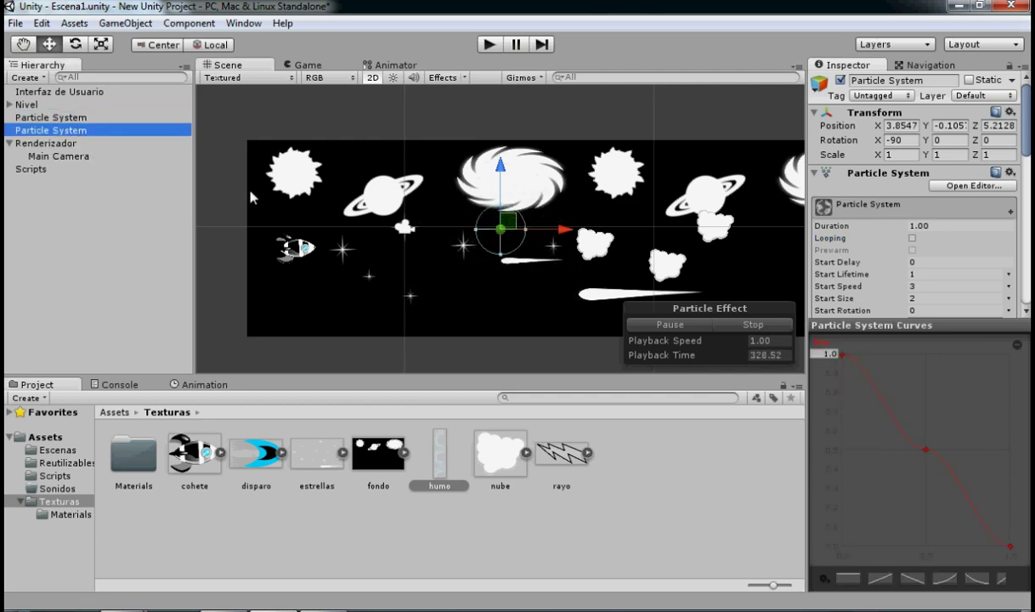
click(68, 117)
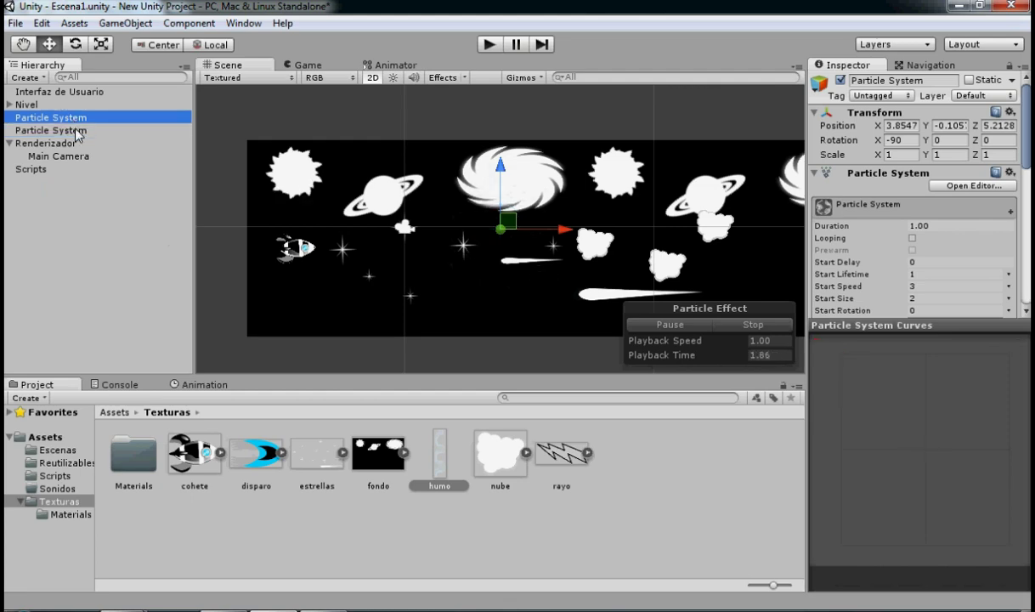
click(71, 132)
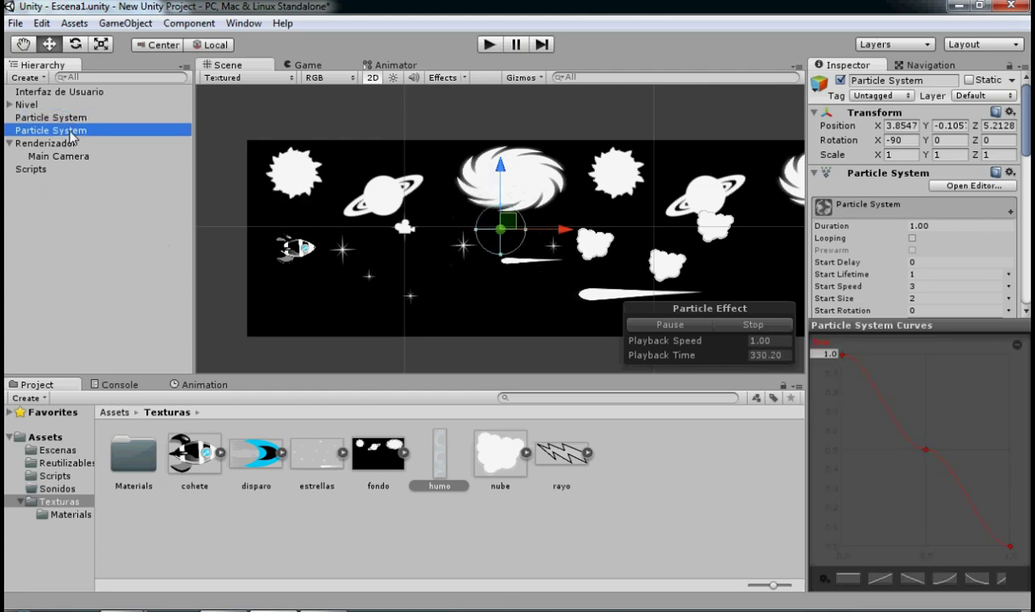
click(73, 117)
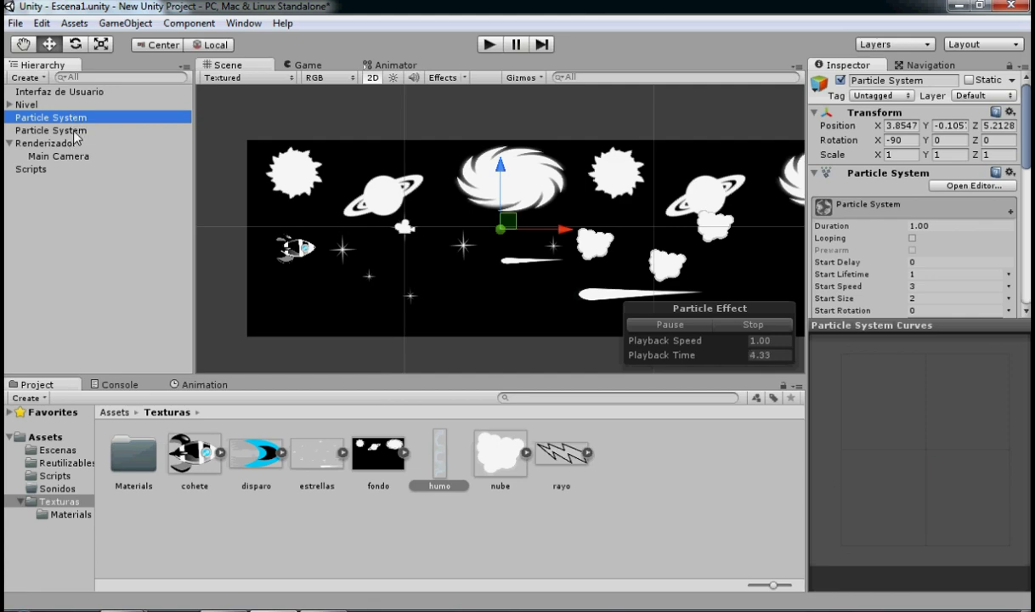
click(73, 131)
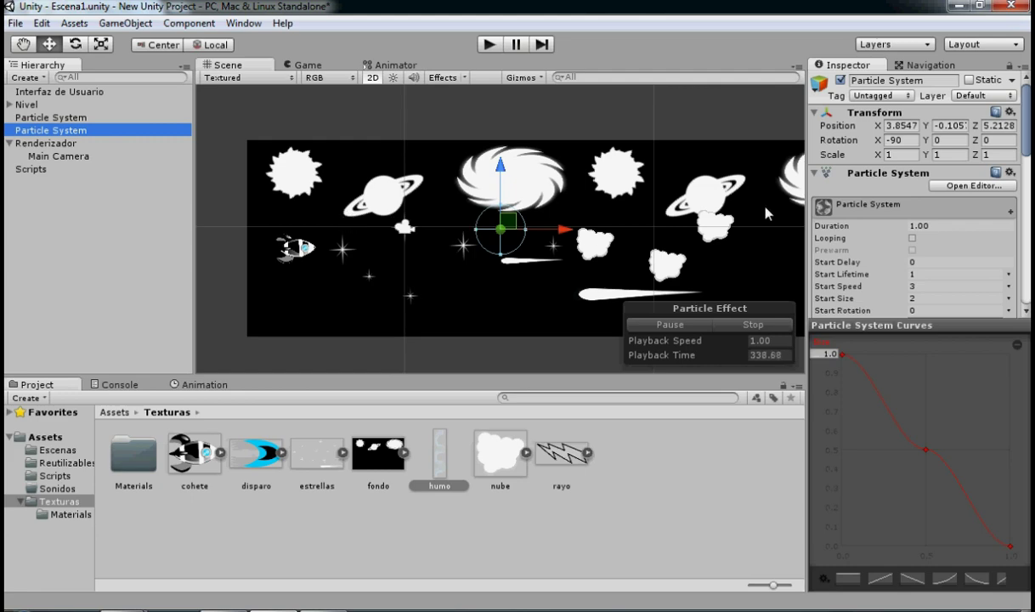
- Set the duplicate's Start Color to pale blue (176, 190, 255)
mouse_move(1028, 135)
mouse_down()
mouse_move(1029, 155)
mouse_move(963, 186)
mouse_up()
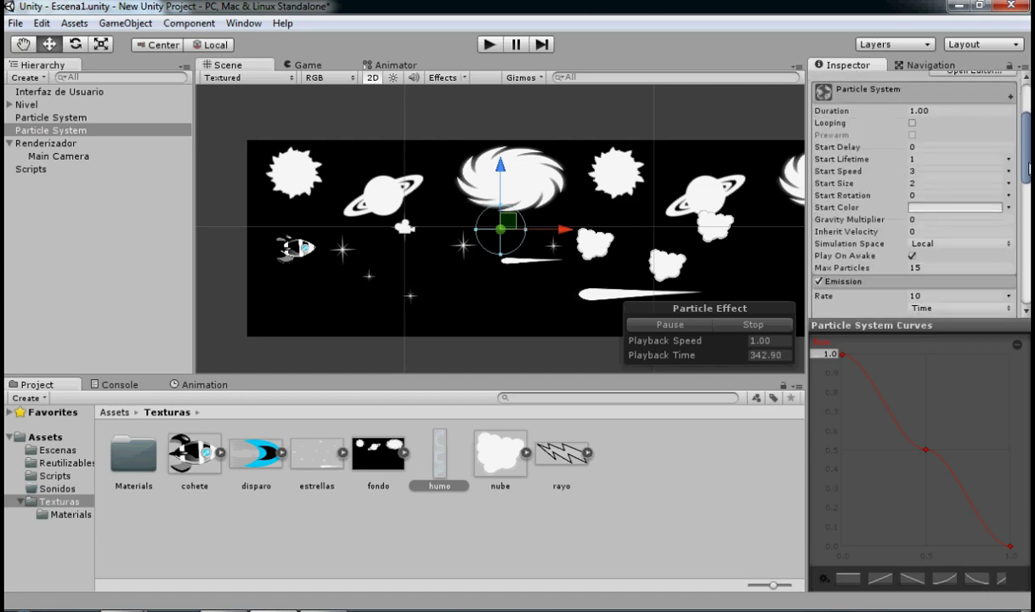
click(969, 188)
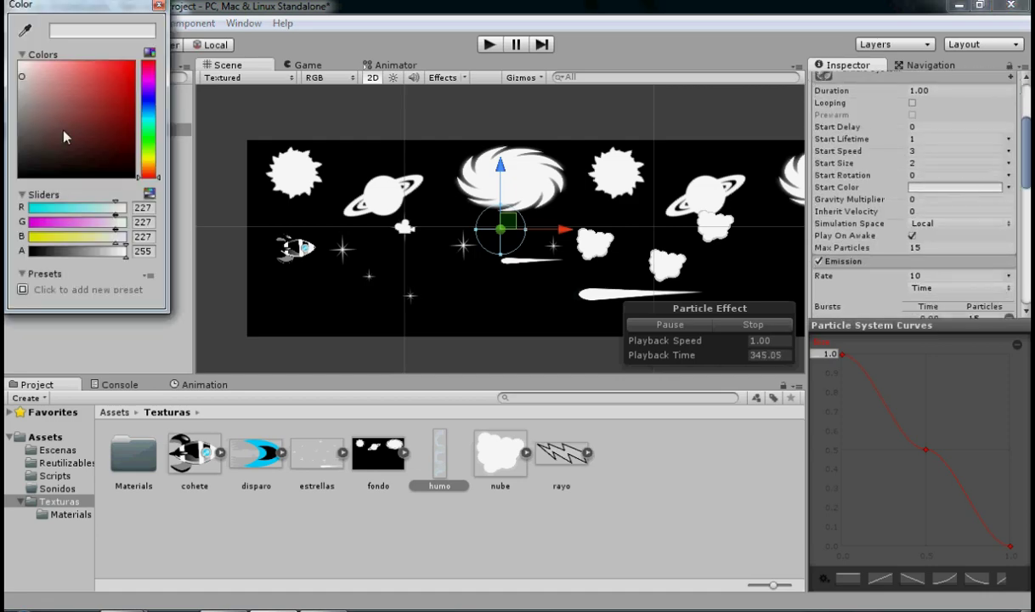
click(144, 103)
click(59, 75)
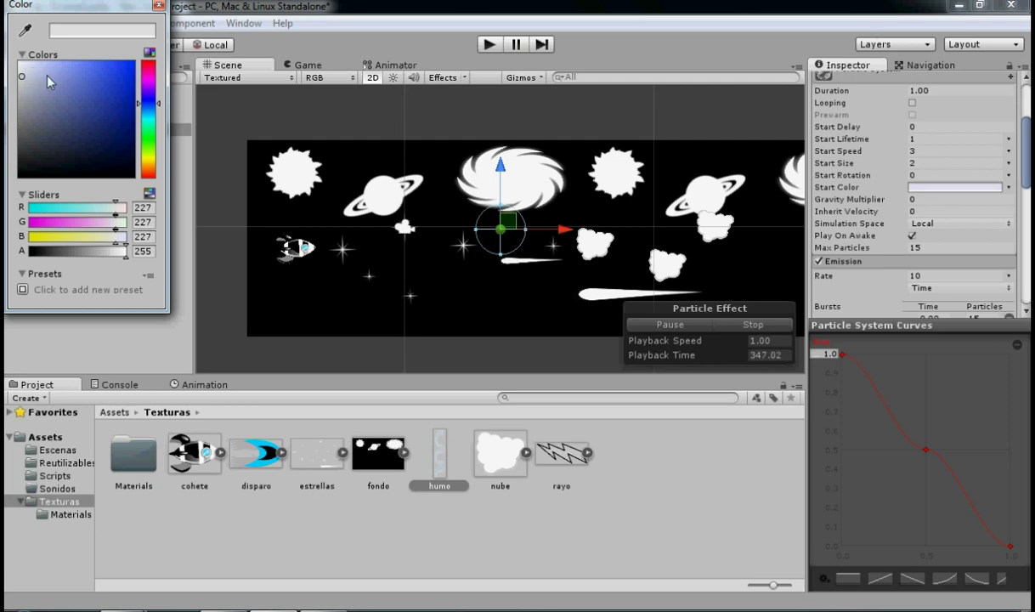
click(55, 65)
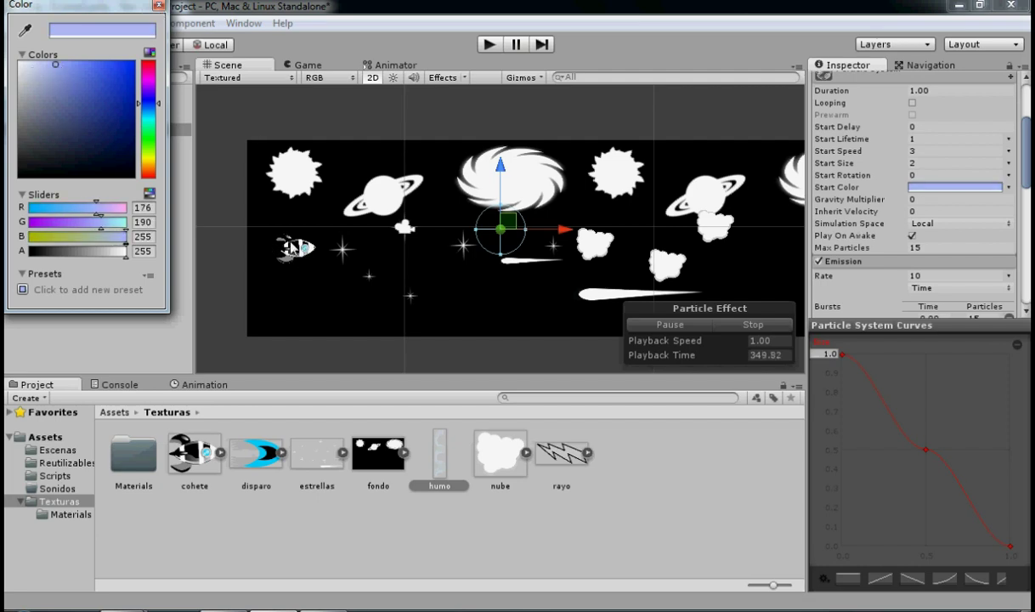
click(158, 5)
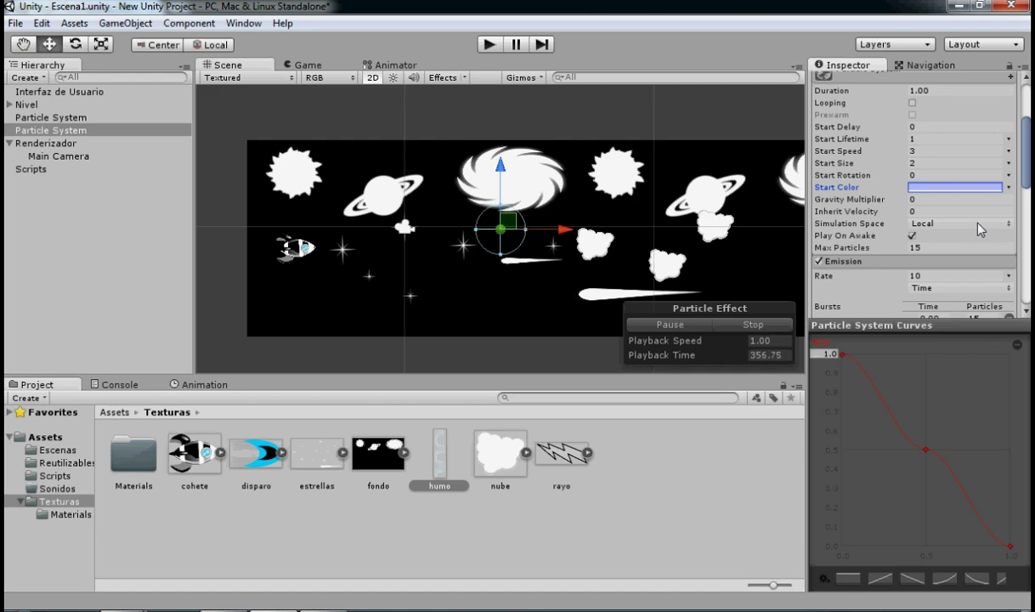
- Review the humo material's Particles/Alpha Blended shader, then reselect the second particle system
scroll(1026, 274, down, 5)
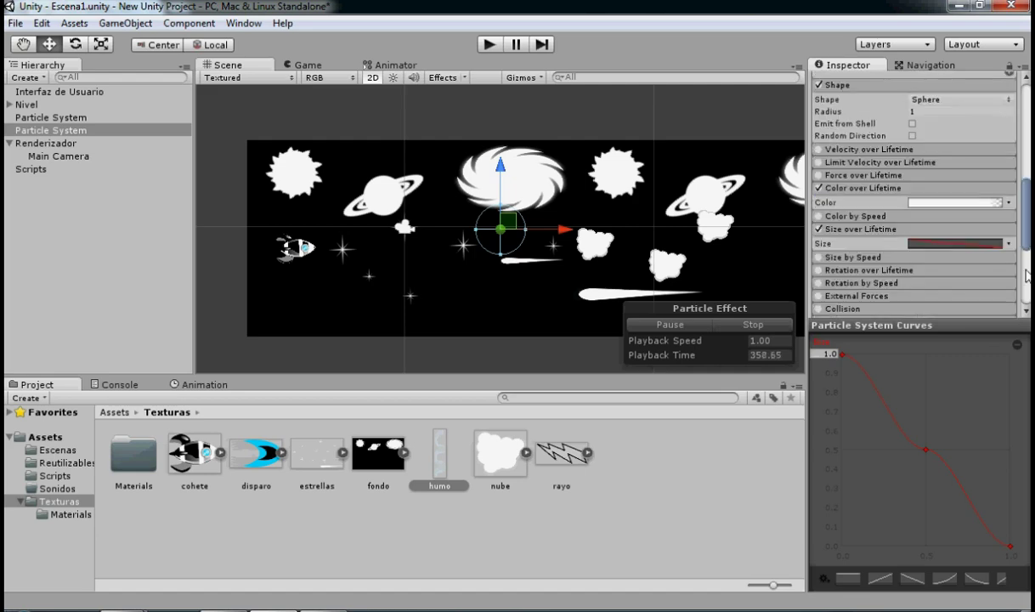
scroll(1026, 274, down, 3)
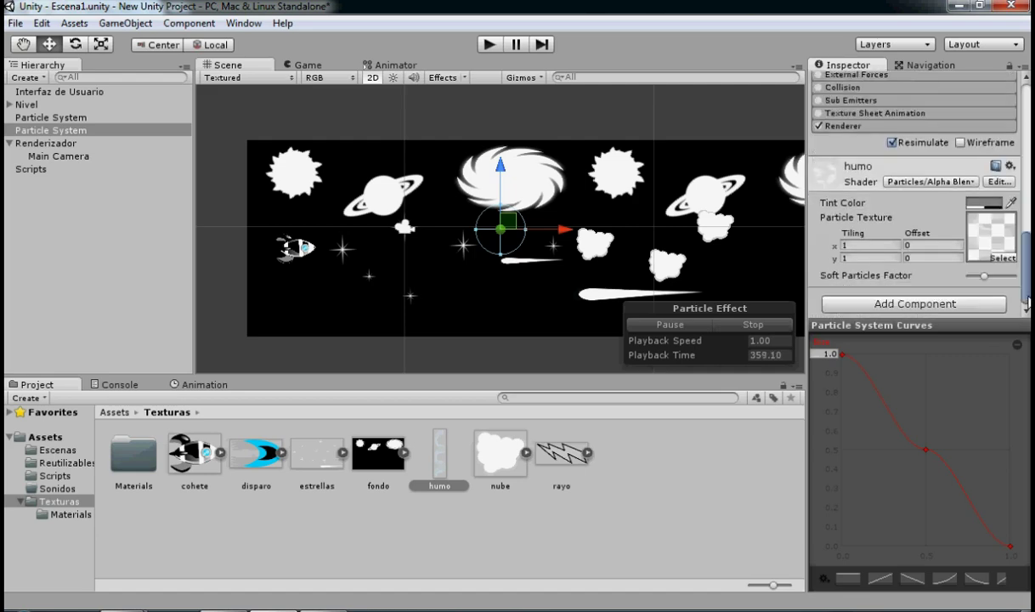
click(935, 182)
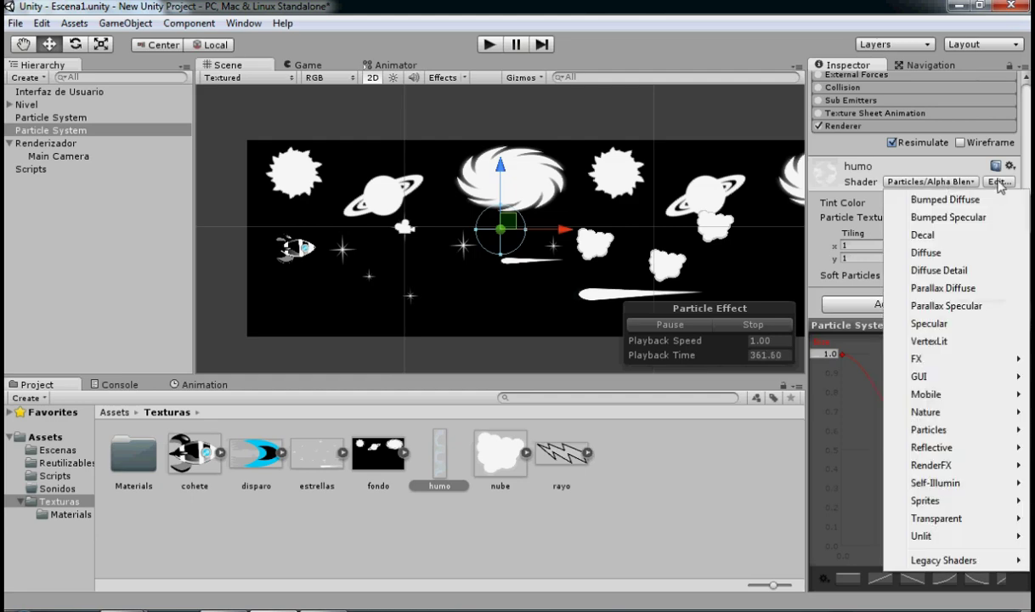
click(903, 152)
scroll(926, 161, up, 2)
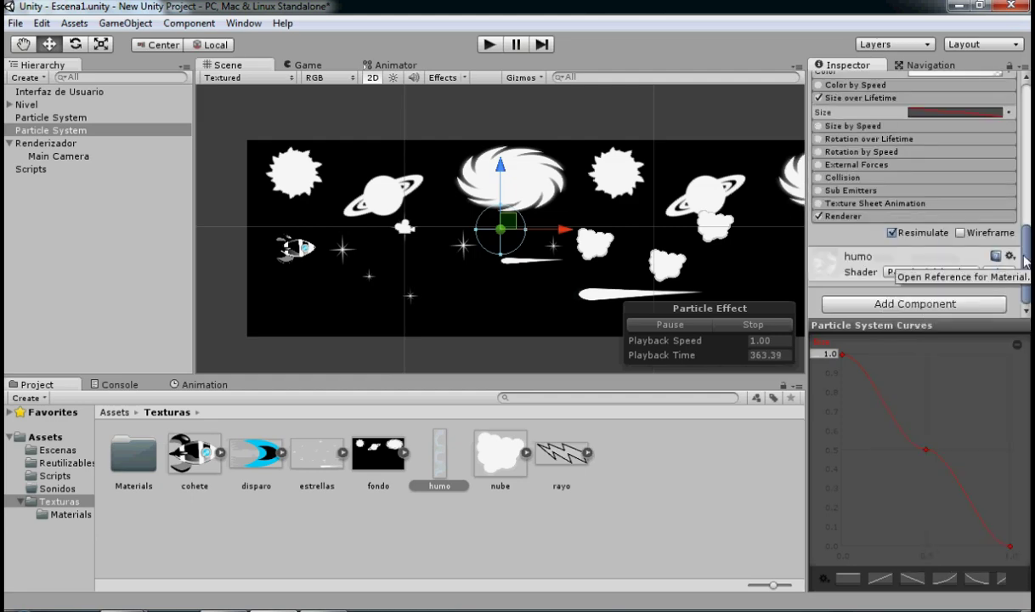
click(999, 272)
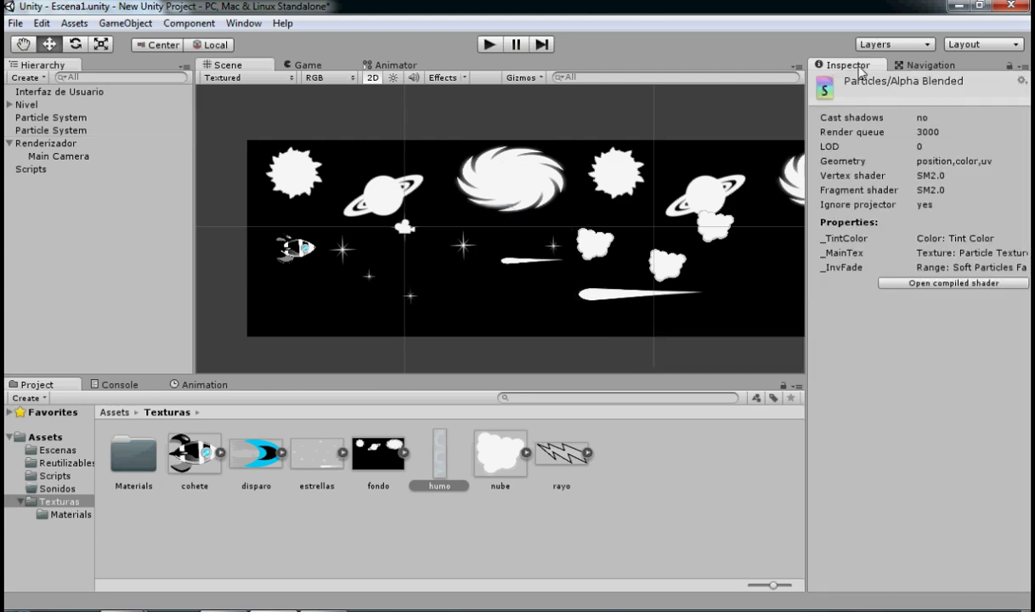
click(66, 130)
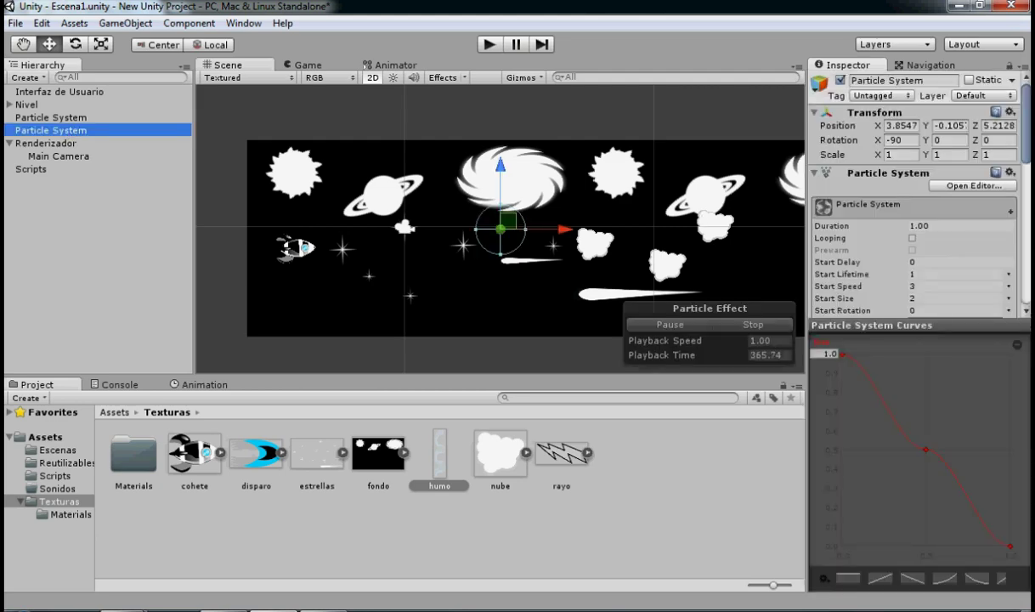
click(1028, 216)
- Clear the humo material's Particle Texture to None
scroll(935, 217, down, 10)
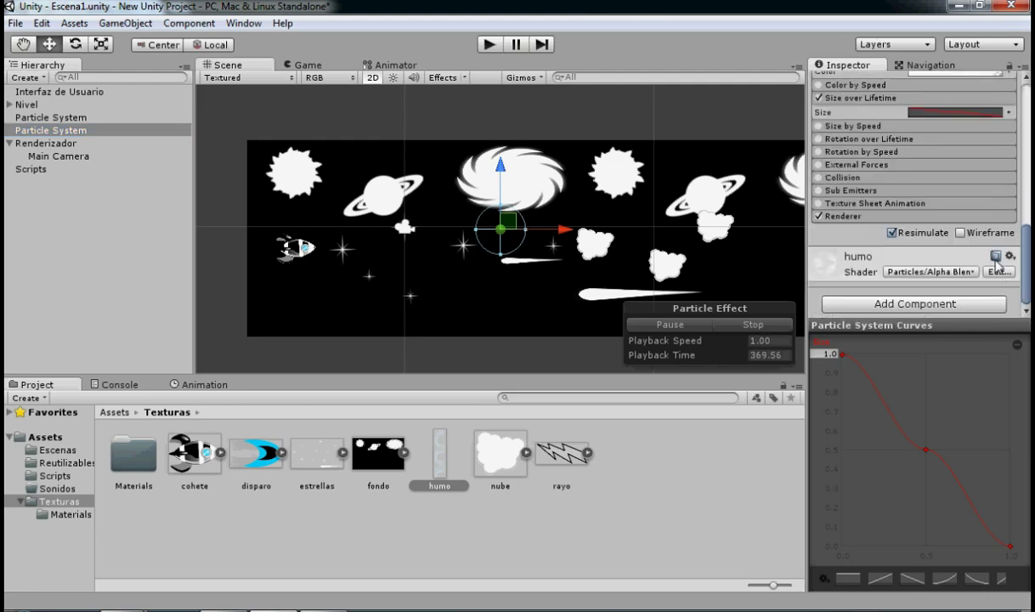
click(932, 251)
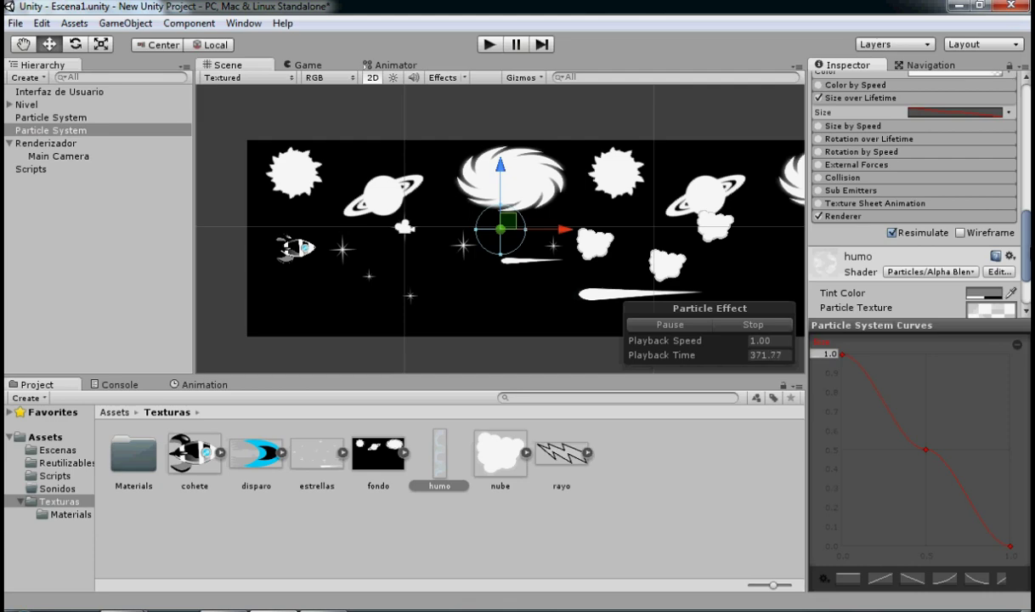
click(1003, 258)
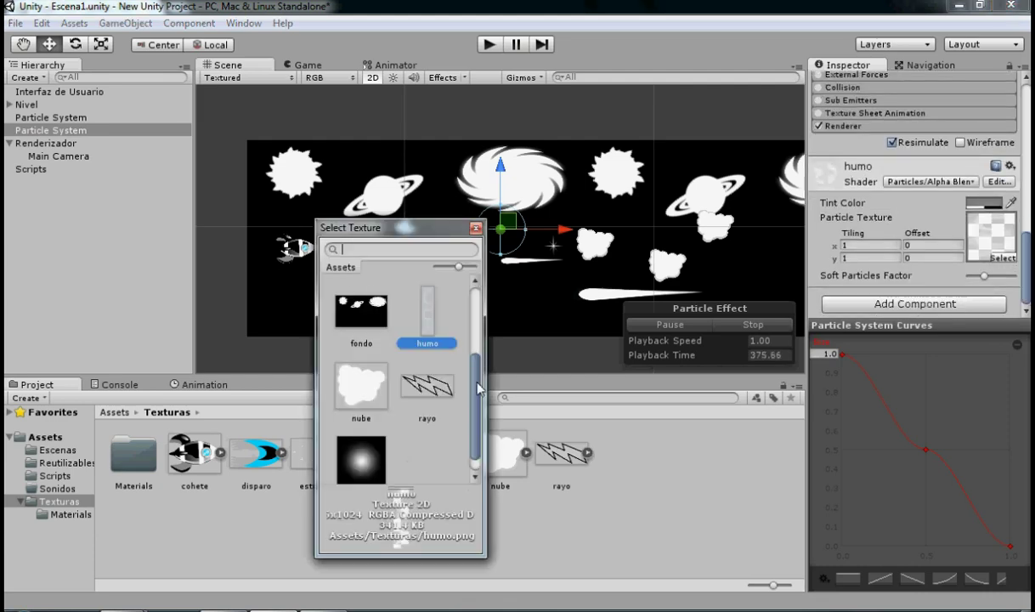
scroll(470, 297, up, 3)
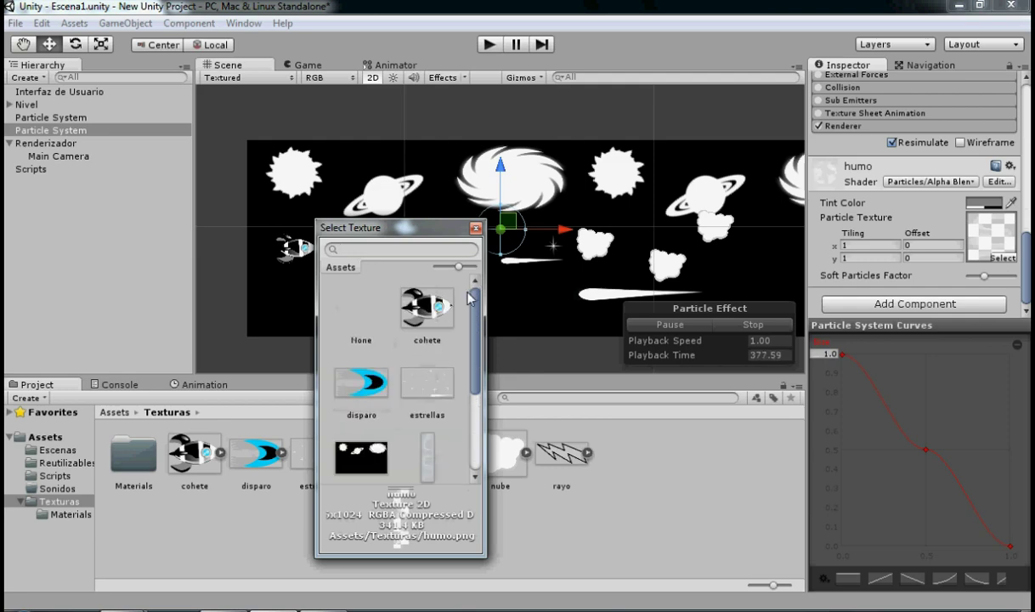
click(366, 313)
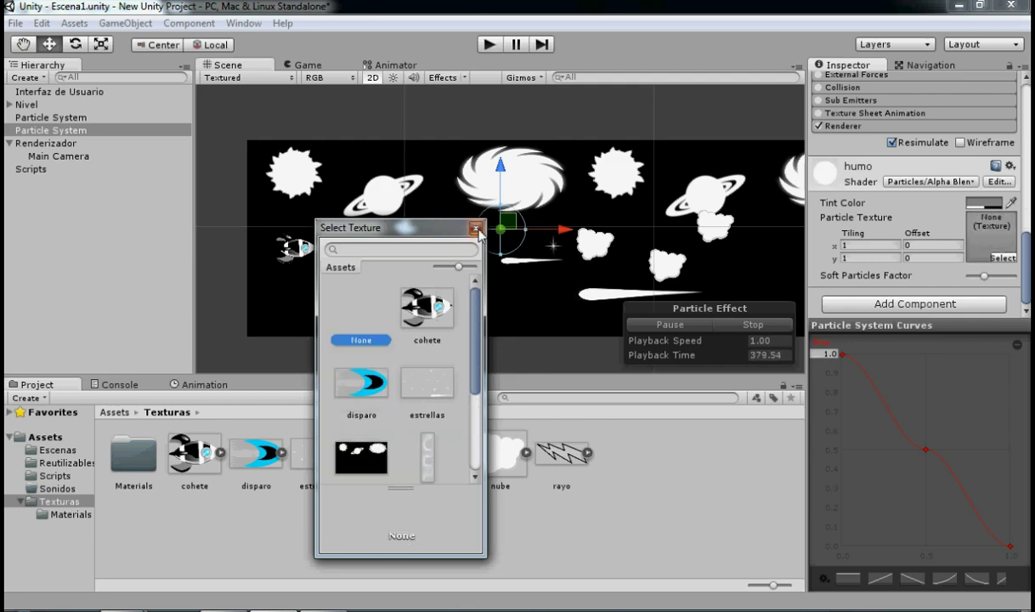
click(475, 228)
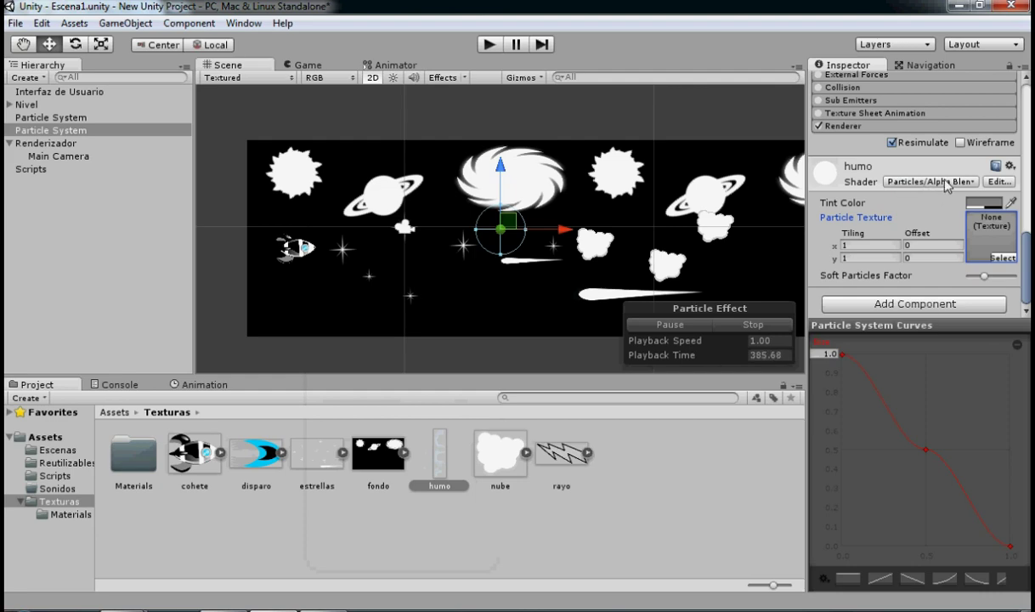
- Switch the Renderer's material from humo to Default-Particle
click(958, 126)
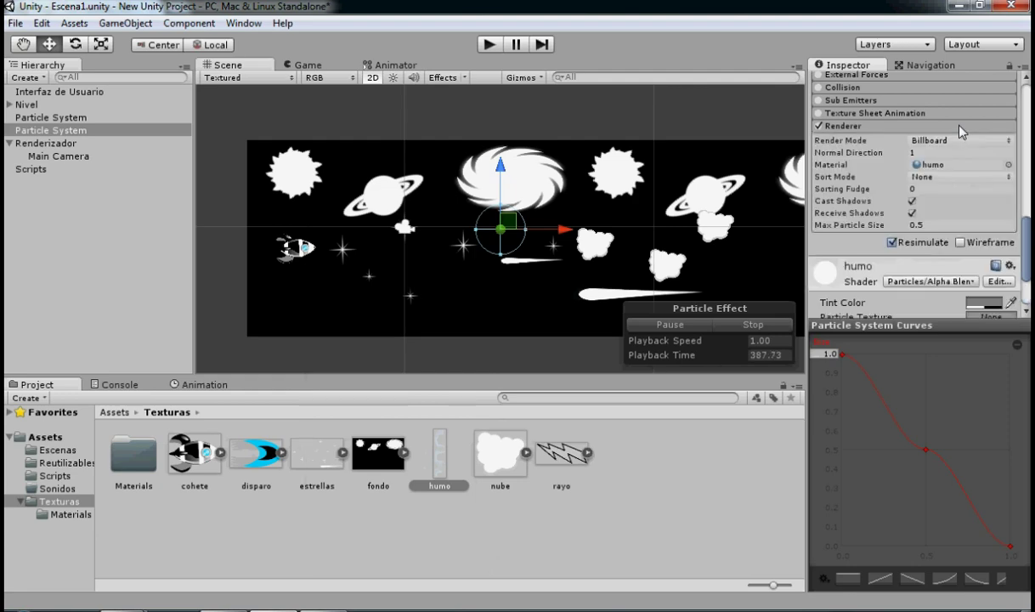
click(1009, 164)
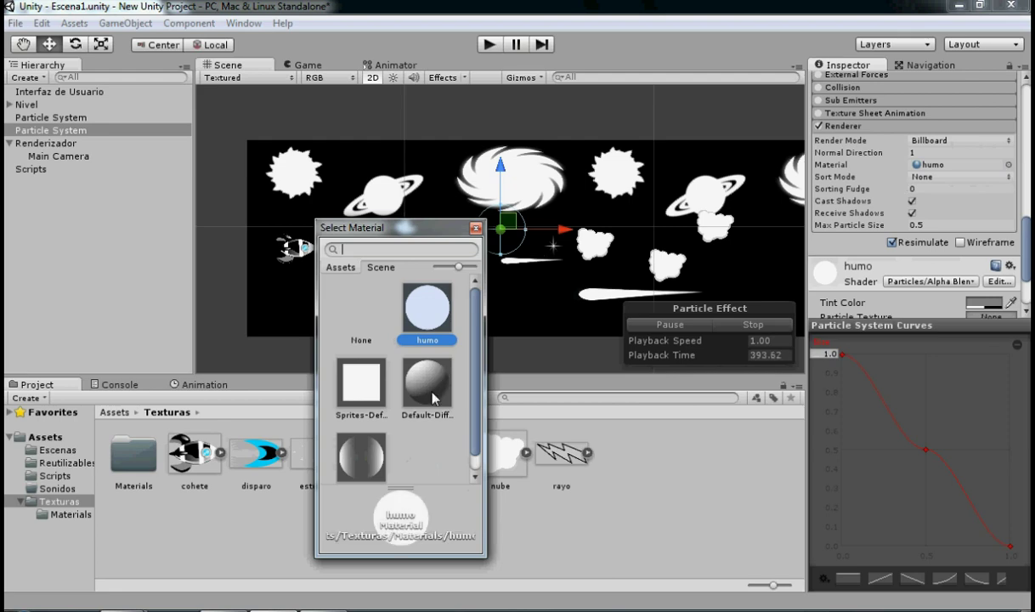
click(367, 436)
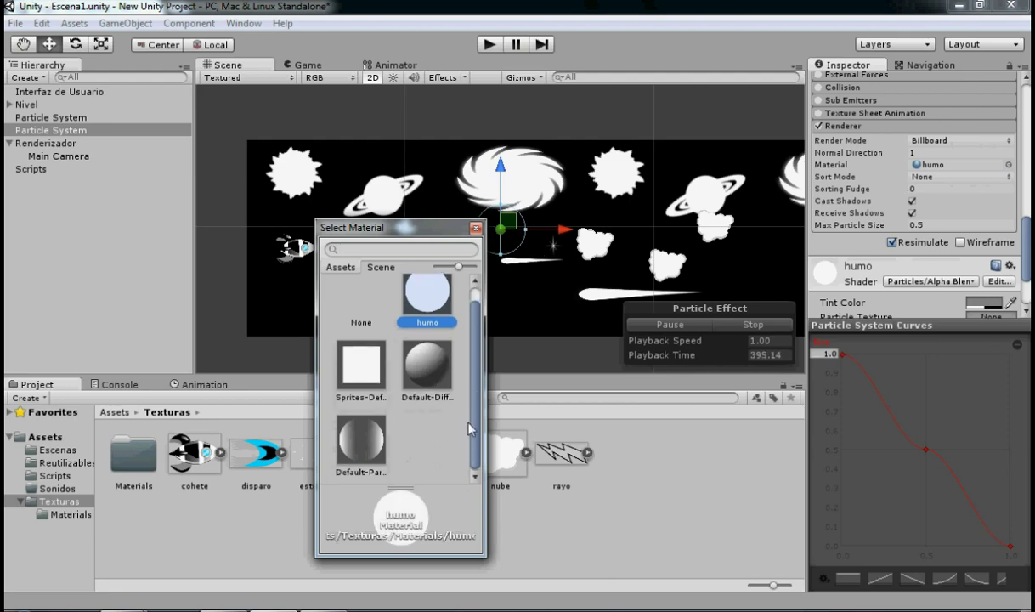
double_click(367, 436)
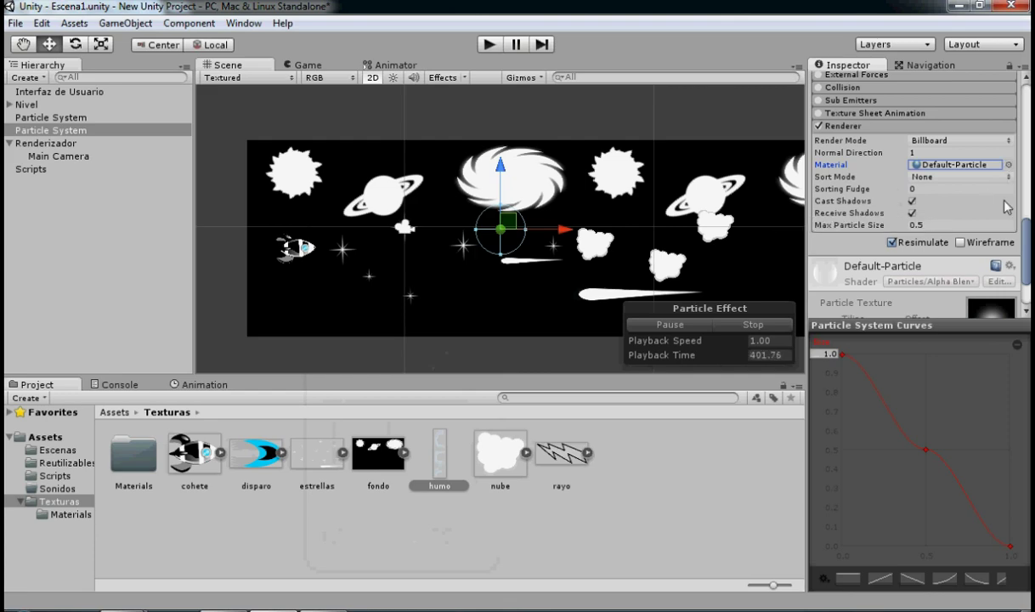
drag(1024, 241, 1025, 125)
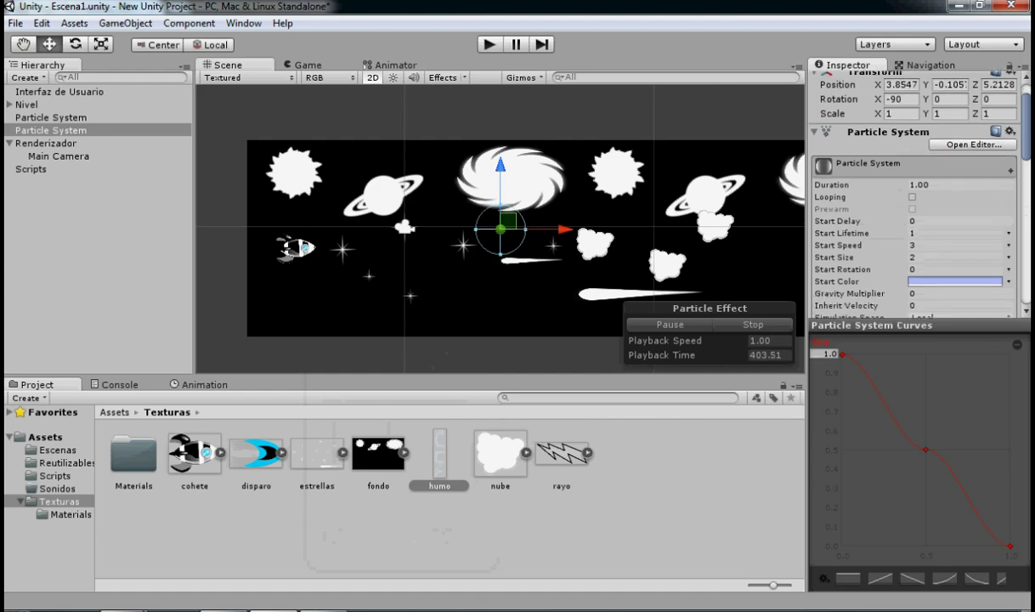
- Set Max Particles to 10 and Start Speed to 0.5
scroll(929, 178, down, 1)
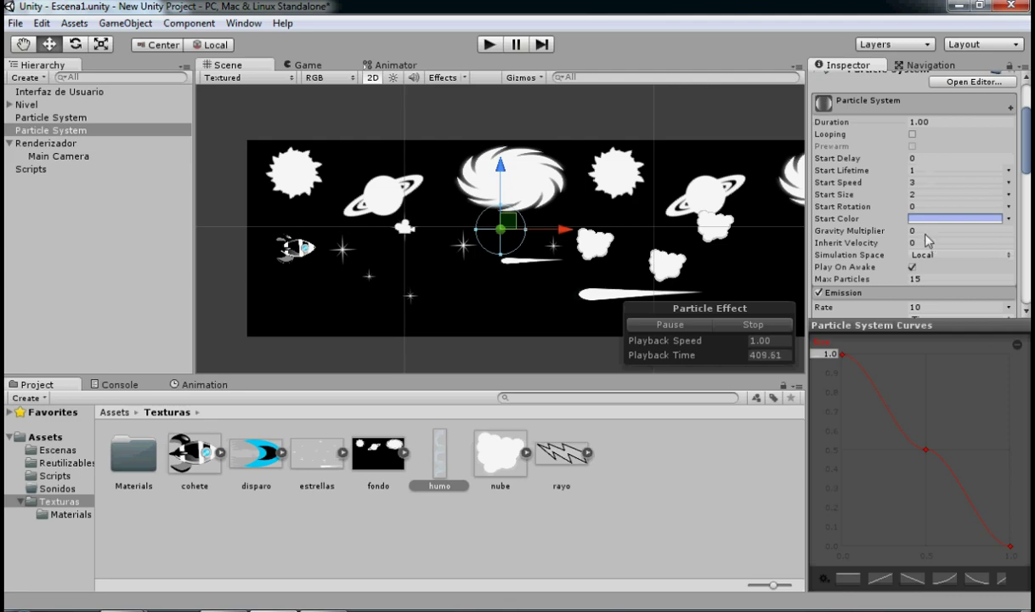
click(926, 280)
text(10)
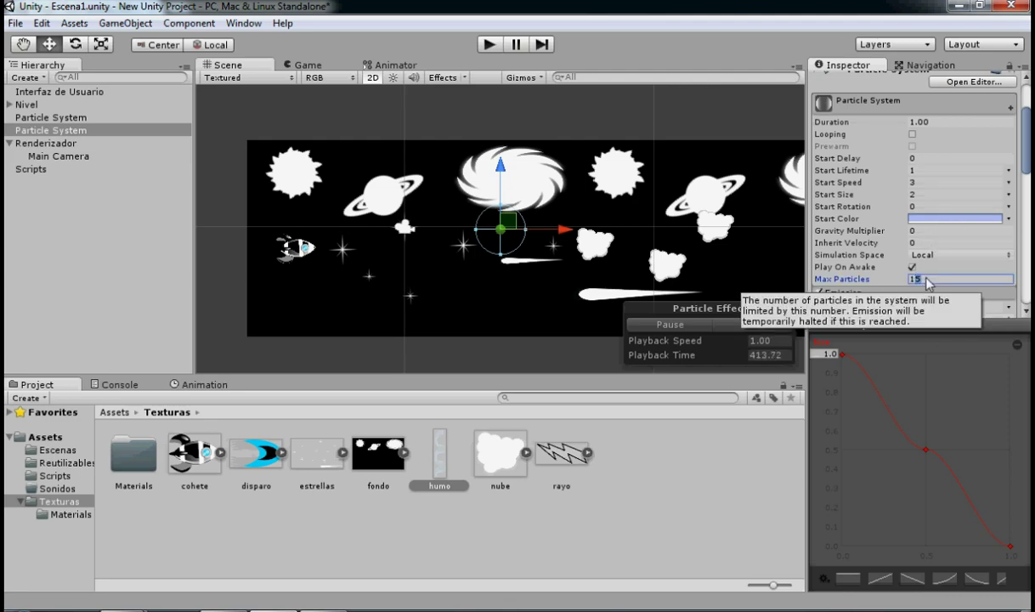
click(938, 170)
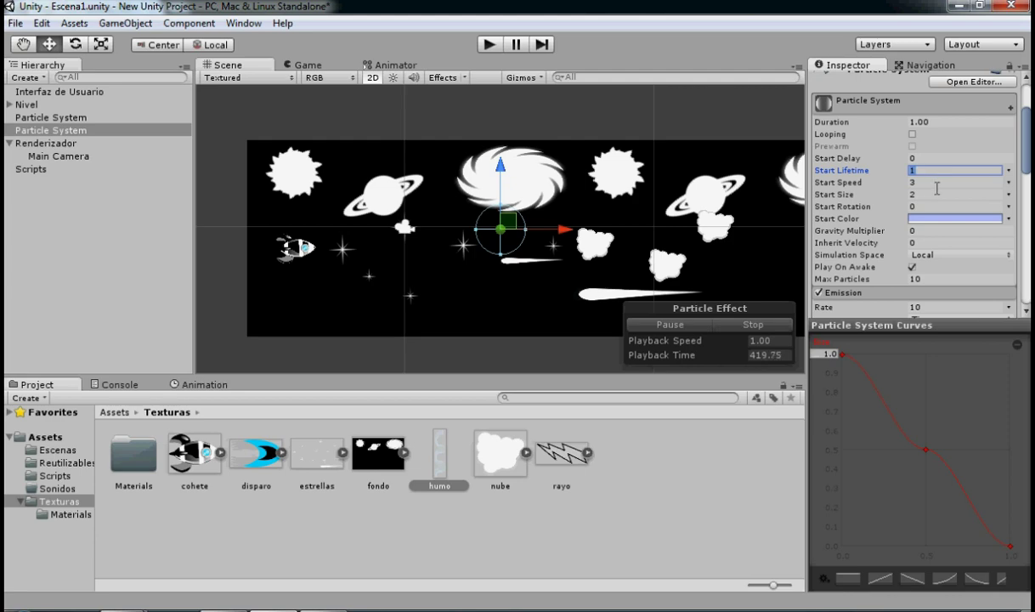
click(909, 183)
text(0.5)
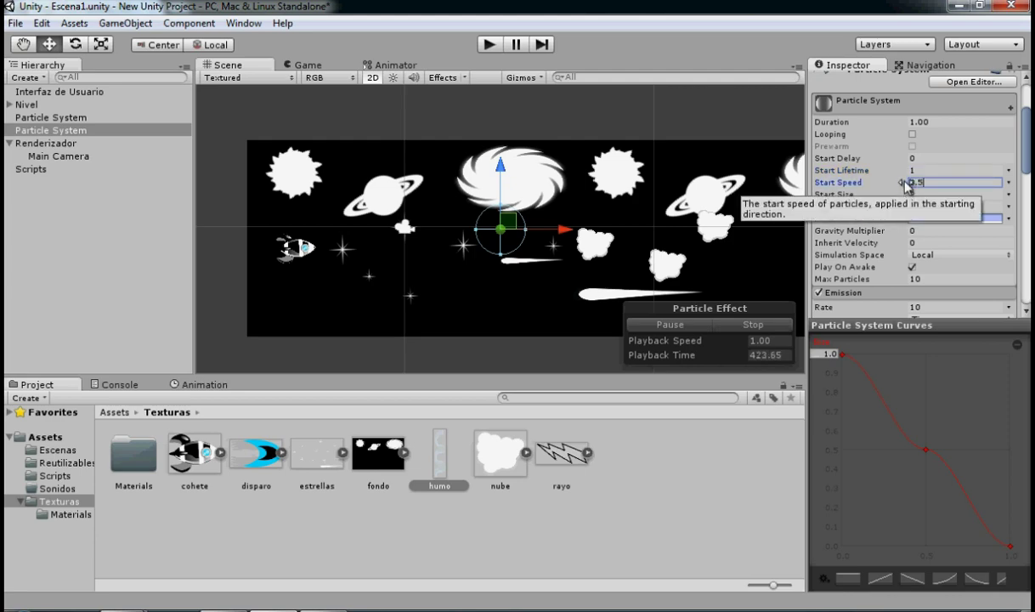
click(963, 203)
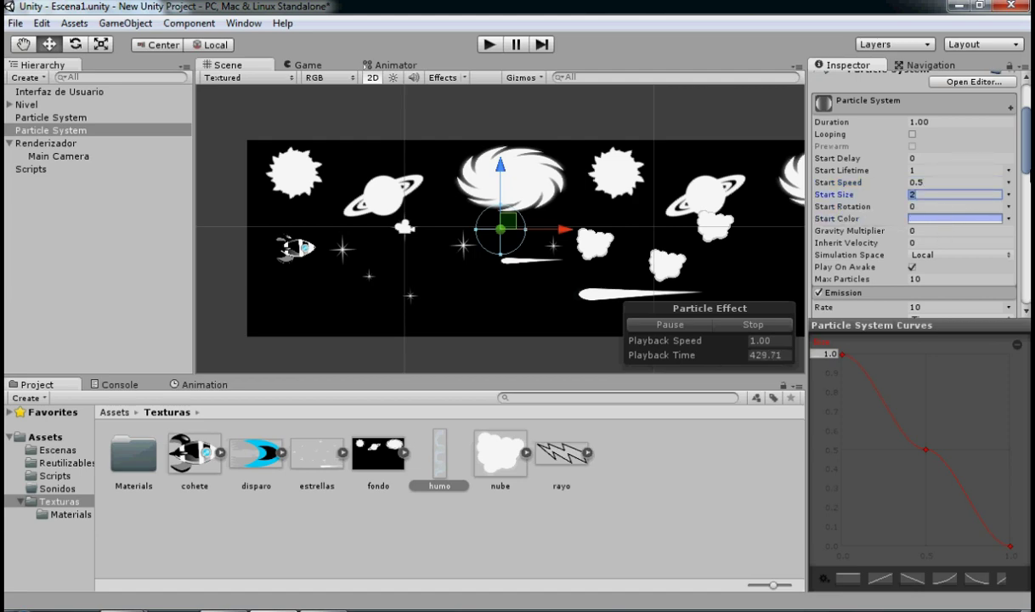
- Make the Emission burst 10 particles and set the emission Shape to Box
drag(1026, 164, 1027, 198)
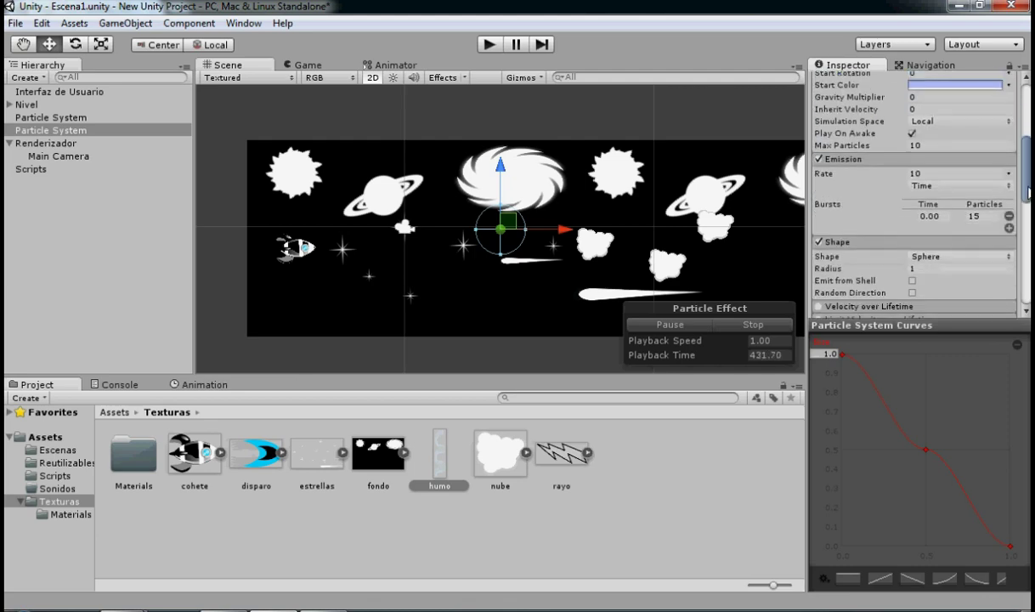
click(986, 219)
text(10)
scroll(999, 216, down, 3)
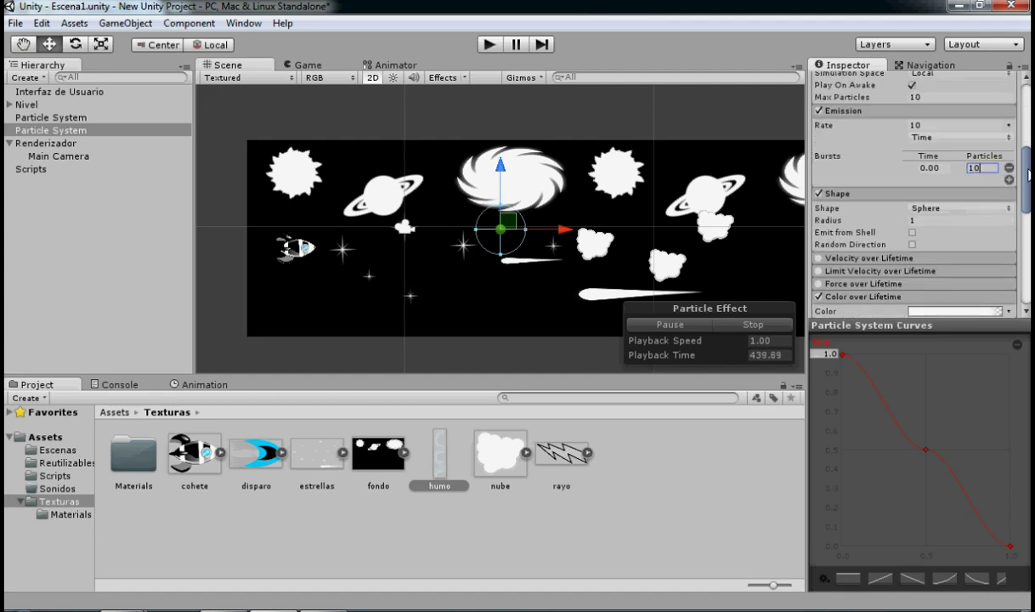
click(943, 209)
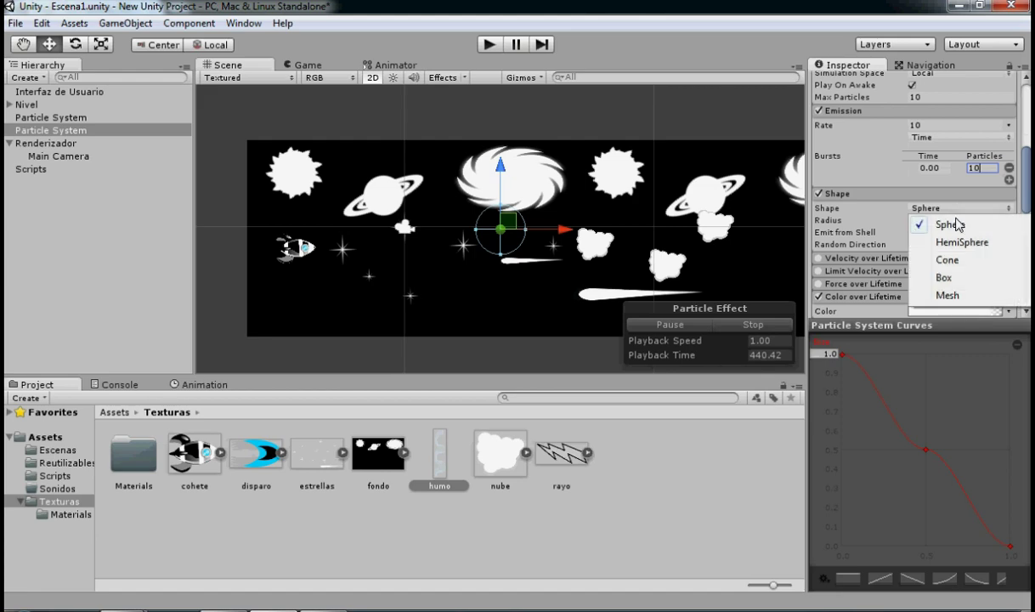
click(957, 285)
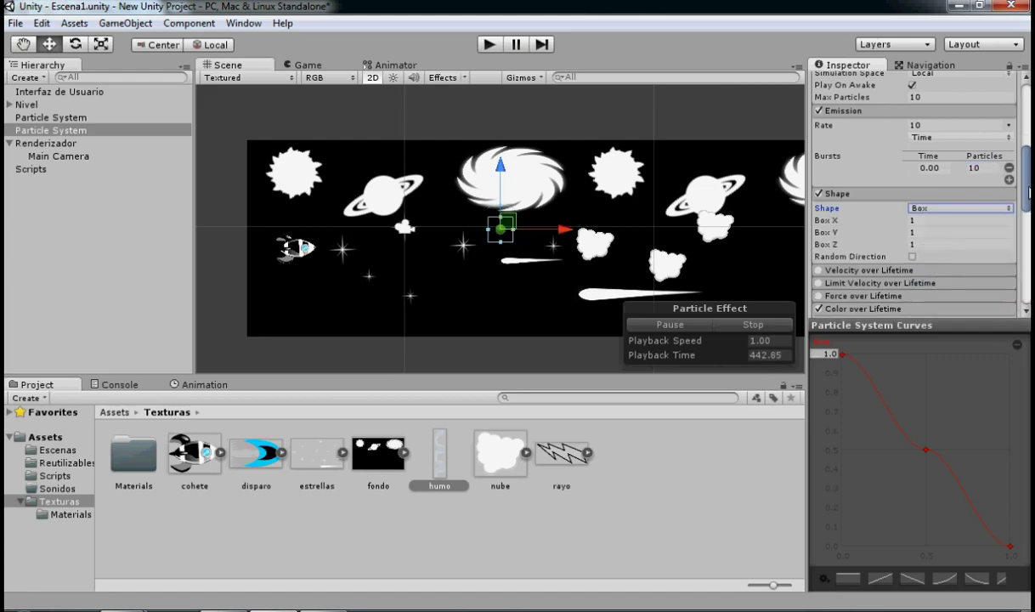
scroll(999, 216, down, 4)
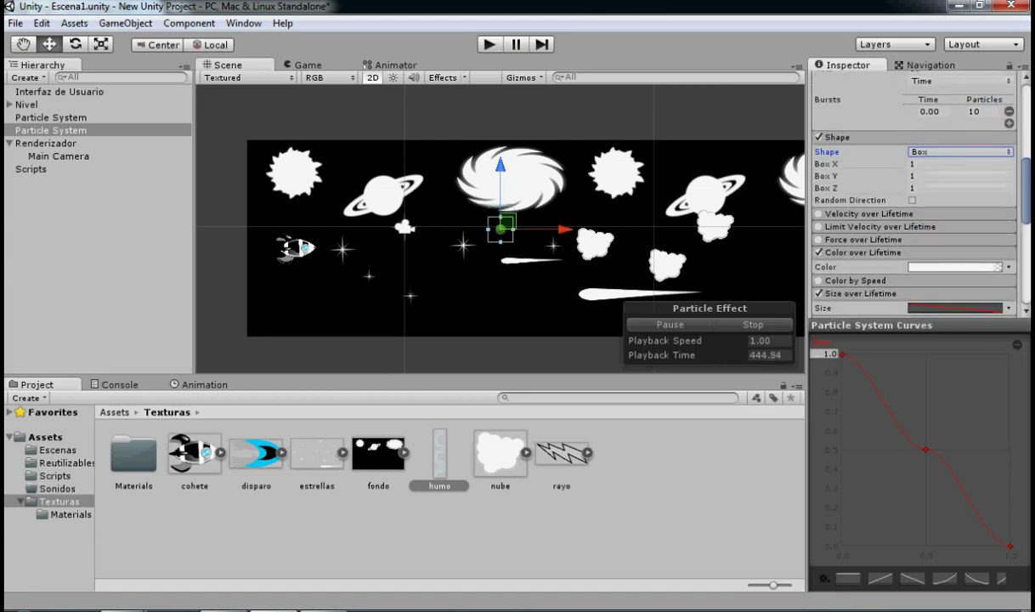
scroll(1025, 212, down, 2)
scroll(1025, 212, down, 2)
scroll(1025, 213, down, 2)
scroll(1025, 212, down, 2)
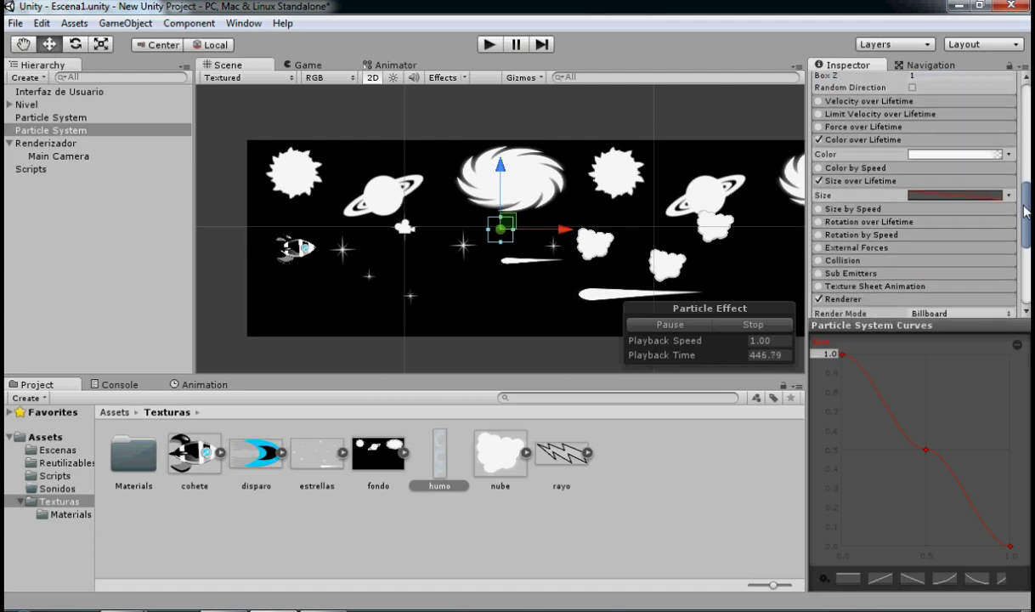
- Delete the saved gradient preset and make the left Color over Lifetime key pale yellow
click(969, 158)
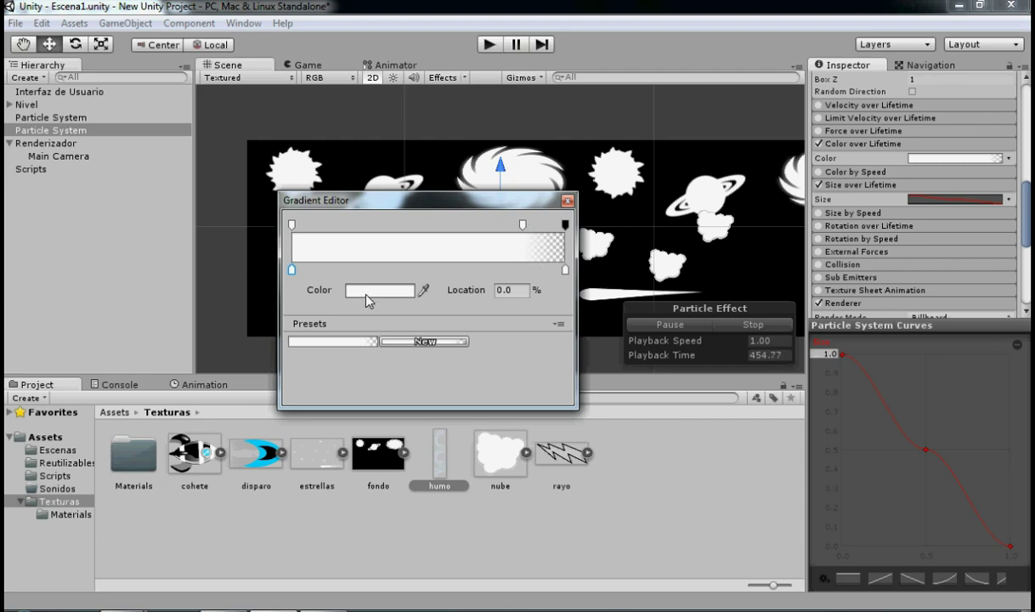
right_click(367, 346)
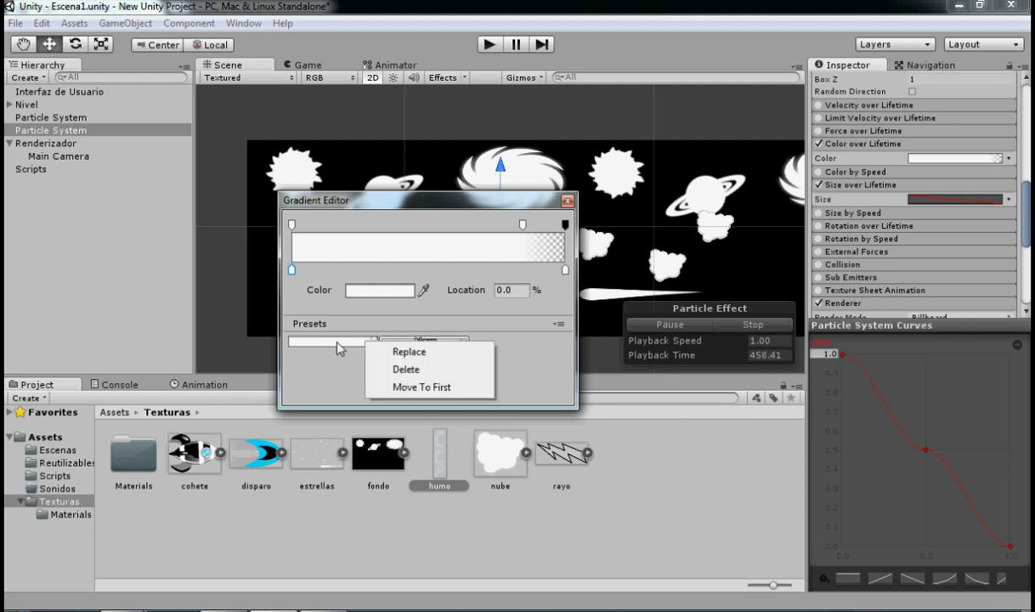
click(404, 369)
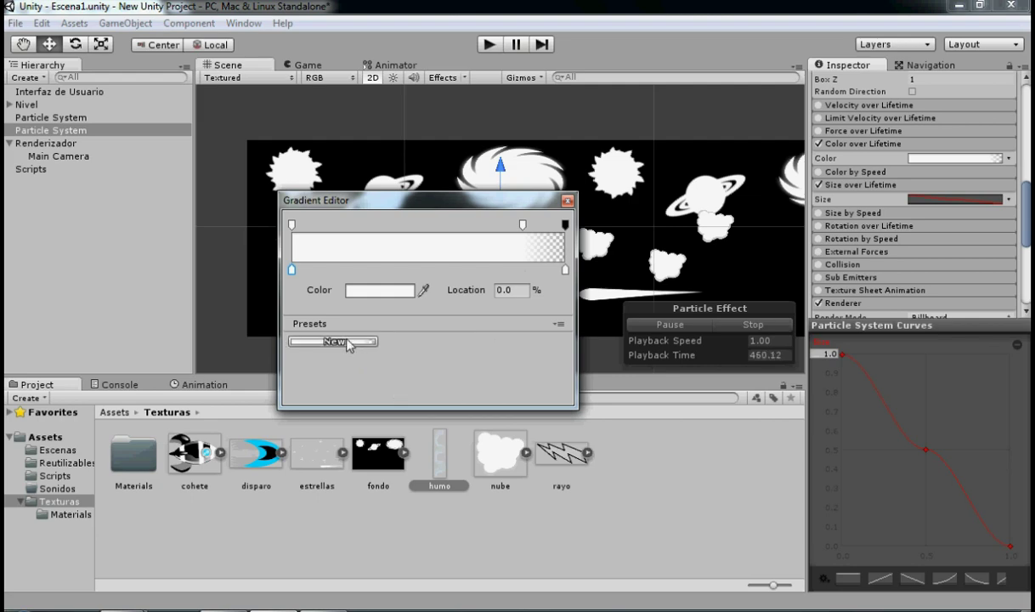
click(354, 290)
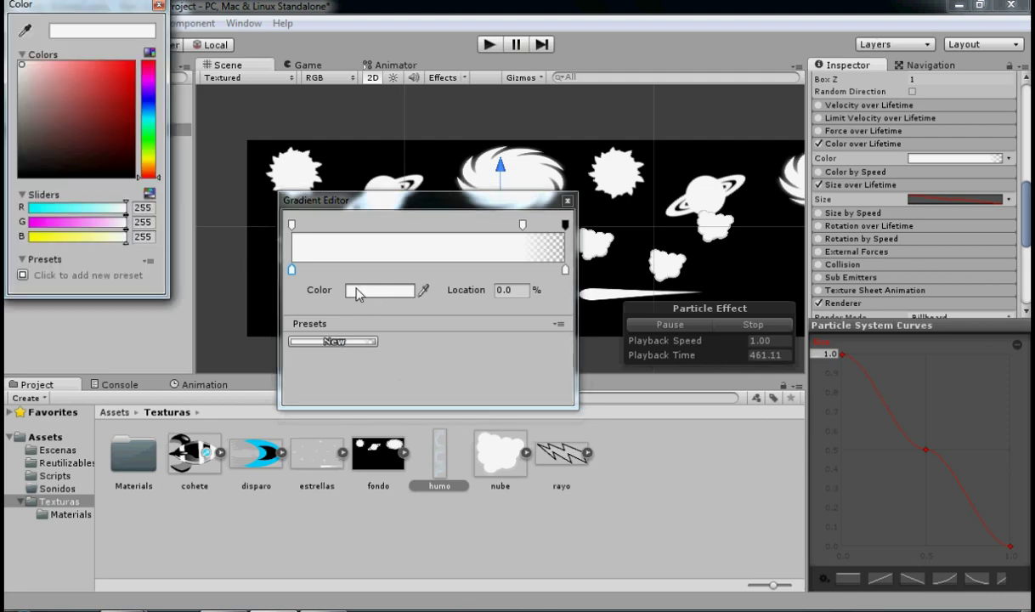
click(145, 162)
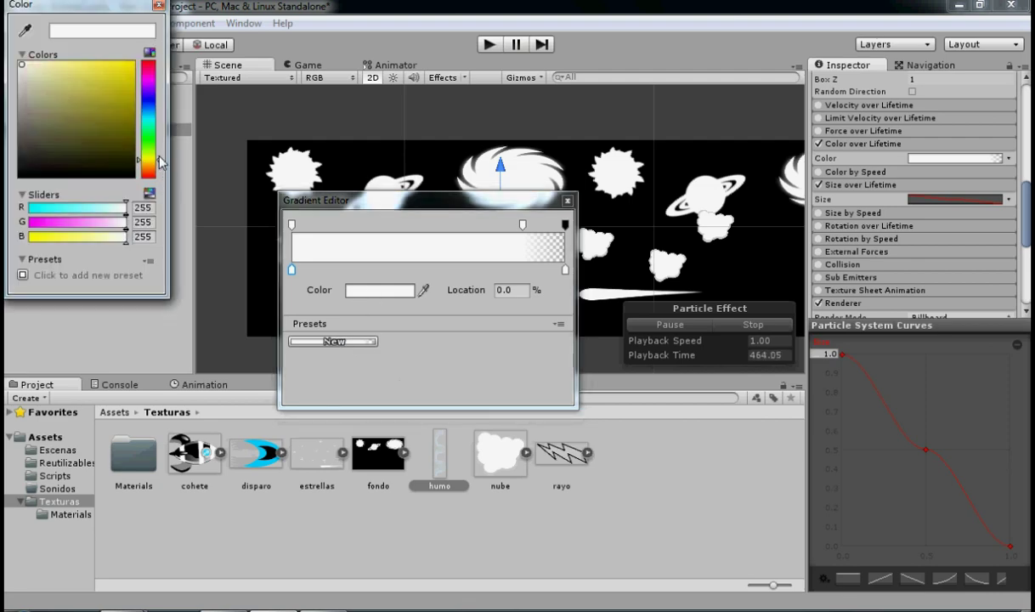
drag(78, 61, 72, 65)
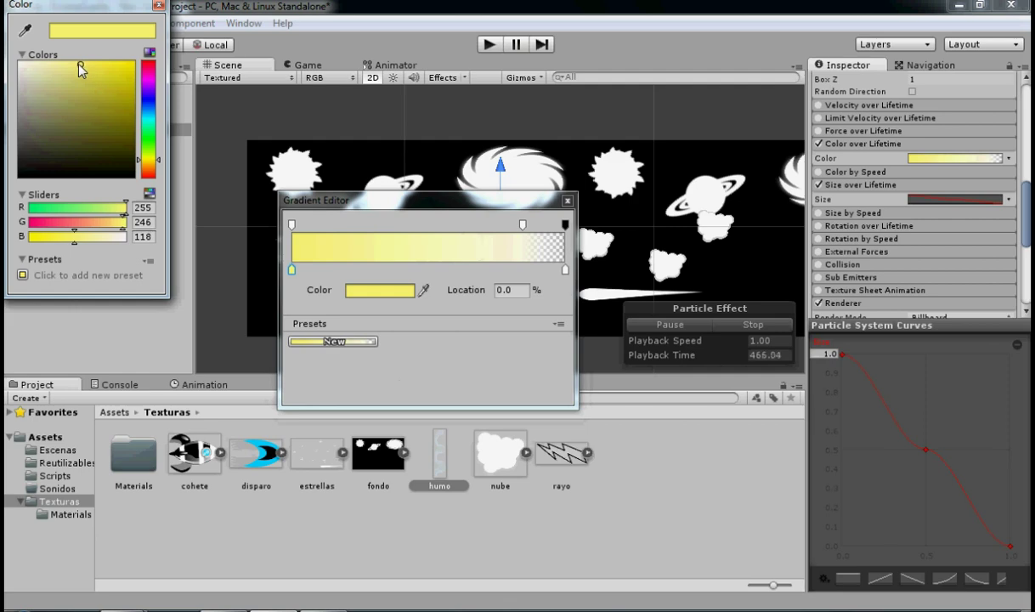
click(158, 6)
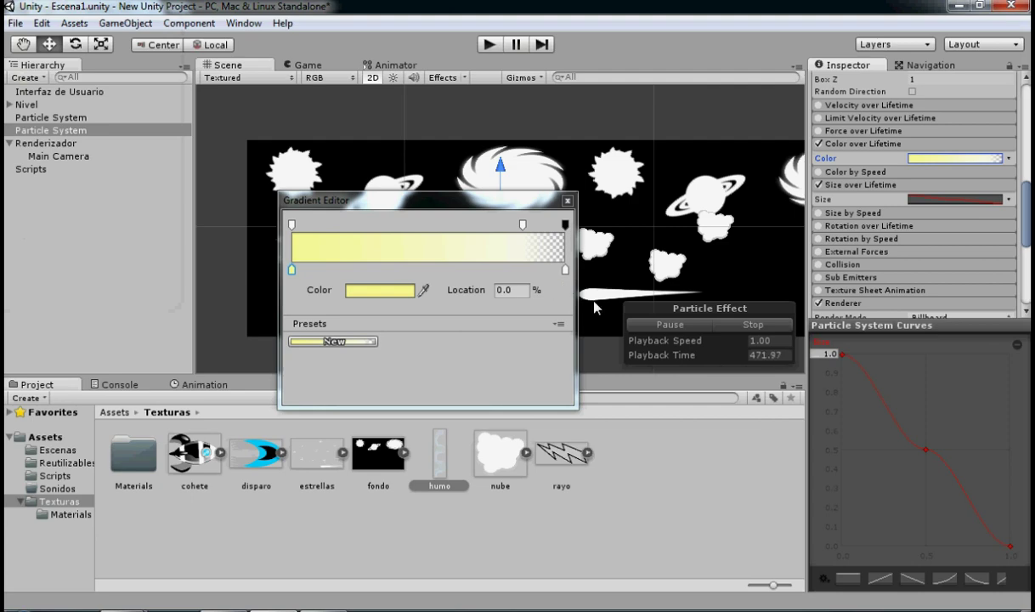
- Add an orange gradient key (248, 146, 0) at 62.1%
click(456, 262)
double_click(461, 270)
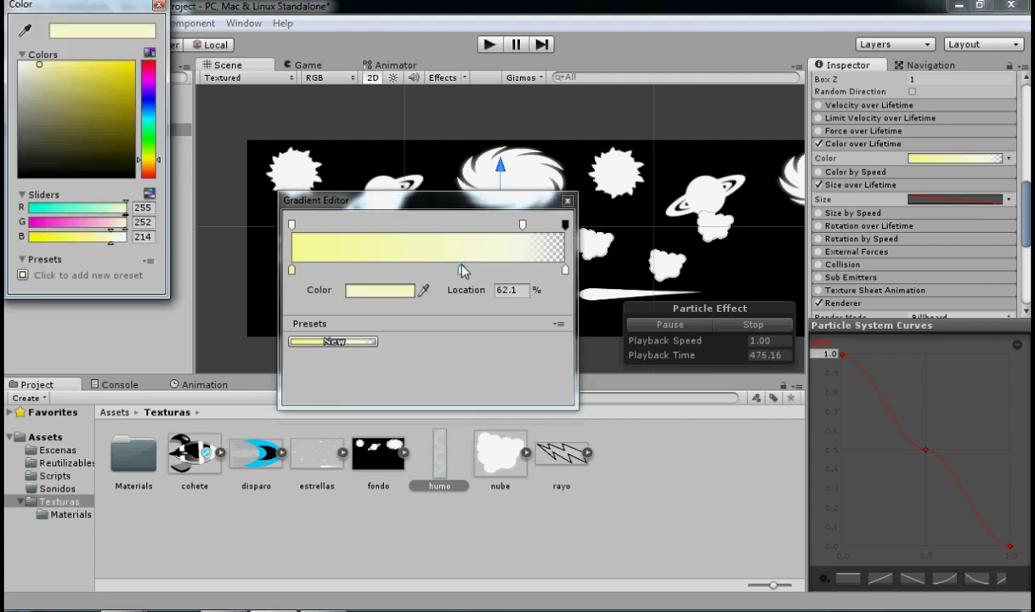
click(462, 271)
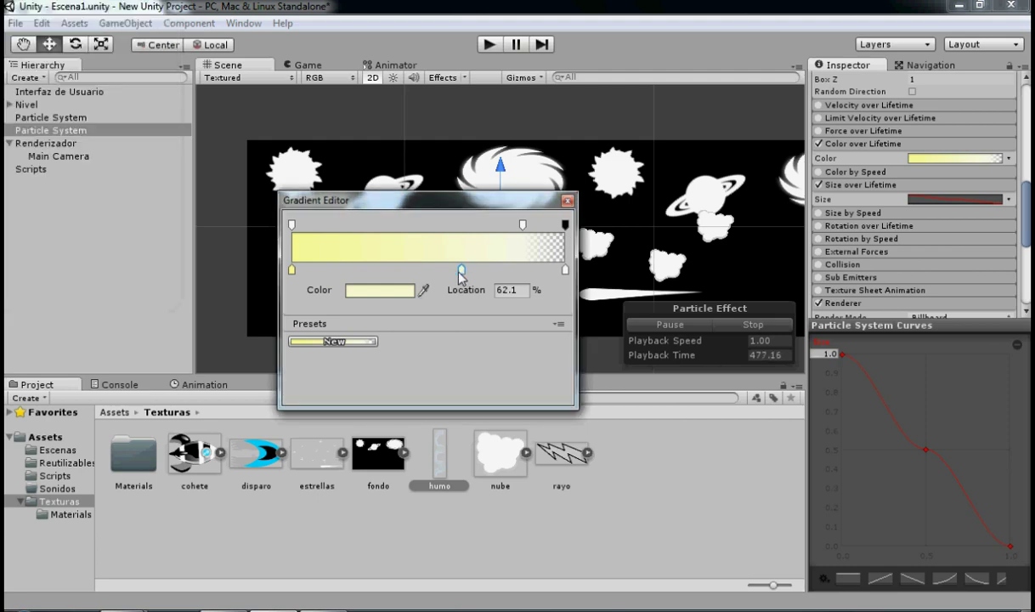
click(409, 291)
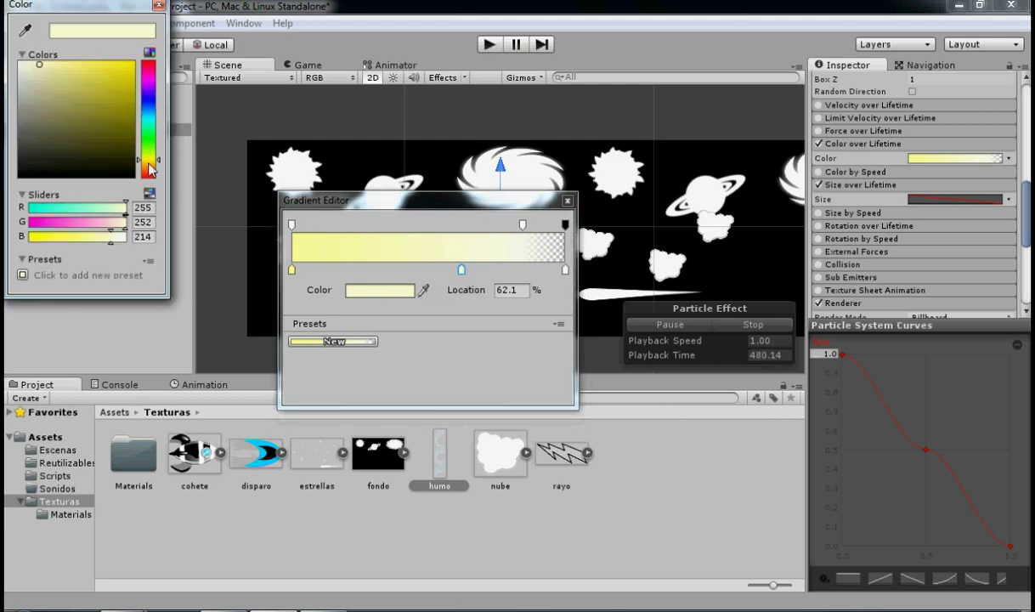
drag(149, 167, 151, 175)
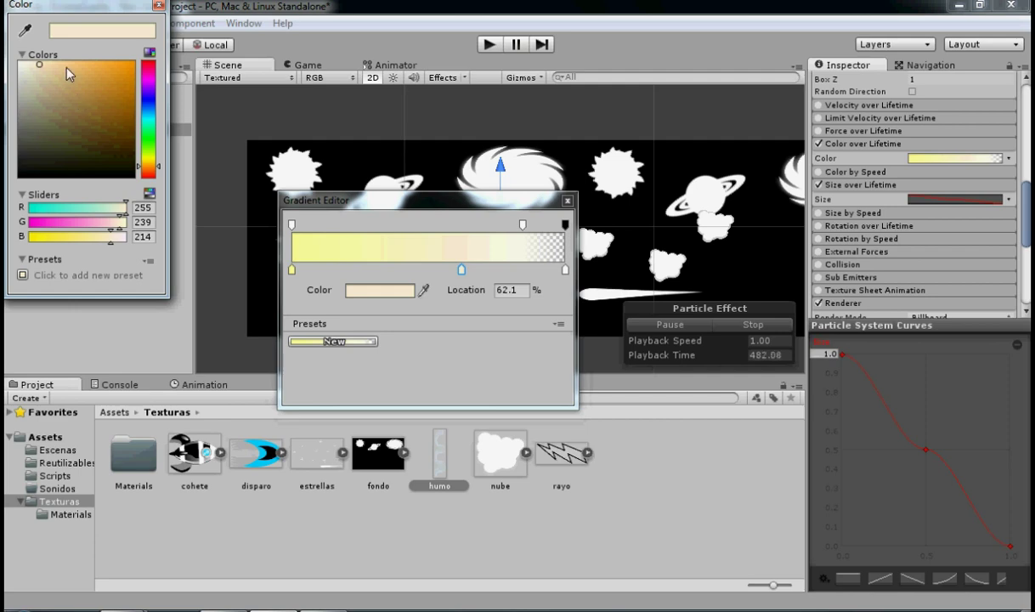
drag(67, 74, 133, 67)
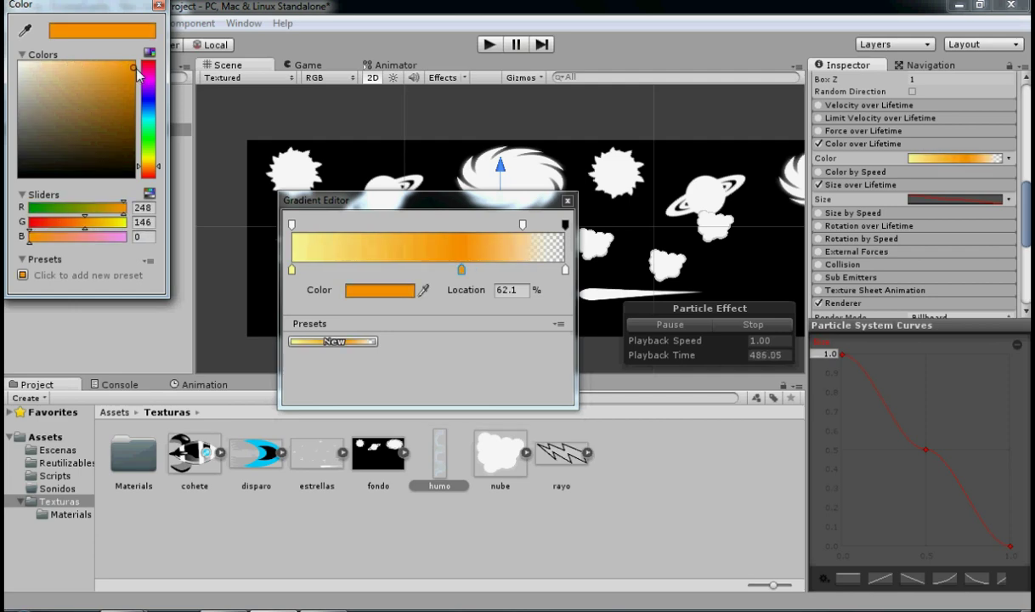
click(295, 271)
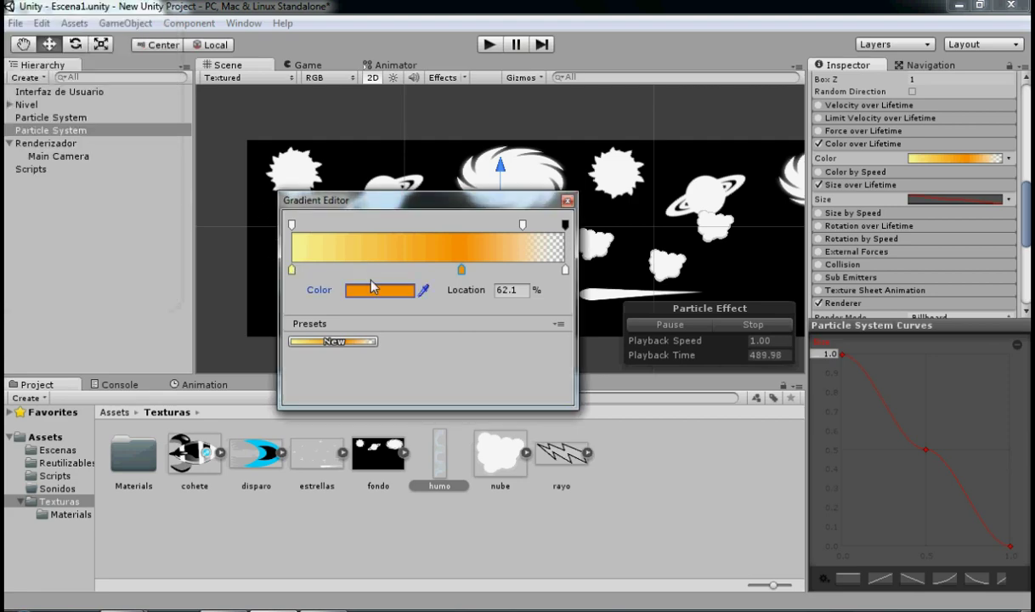
- Change the left gradient key to a vivid violet
click(292, 270)
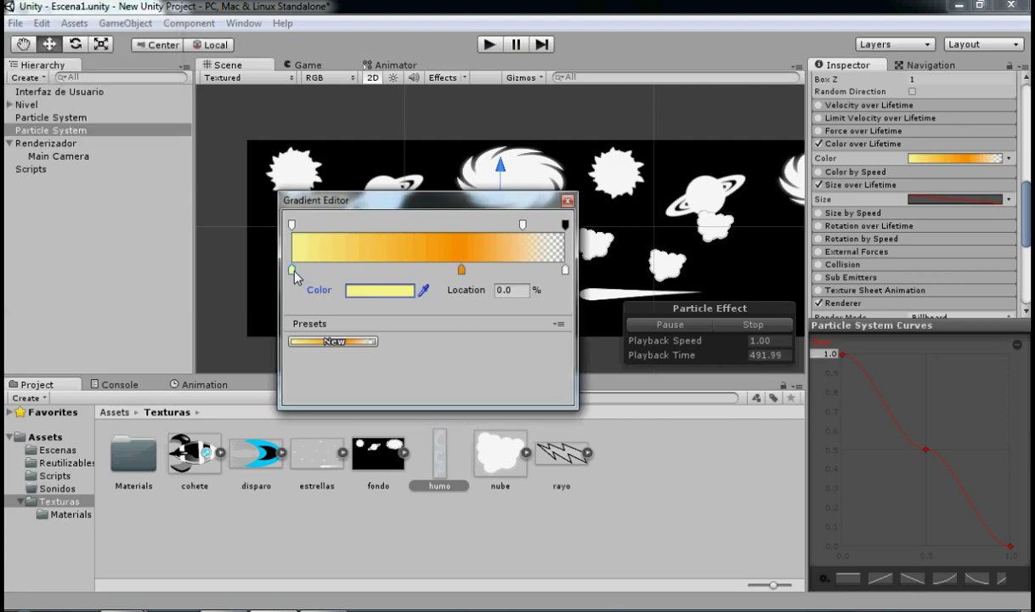
click(380, 290)
drag(149, 108, 149, 93)
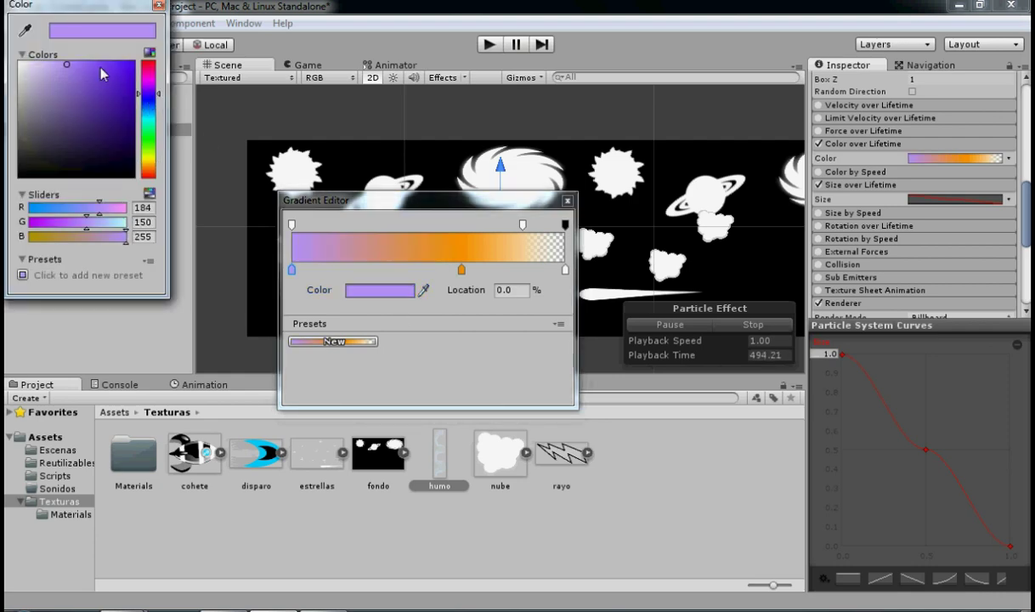
drag(66, 60, 130, 62)
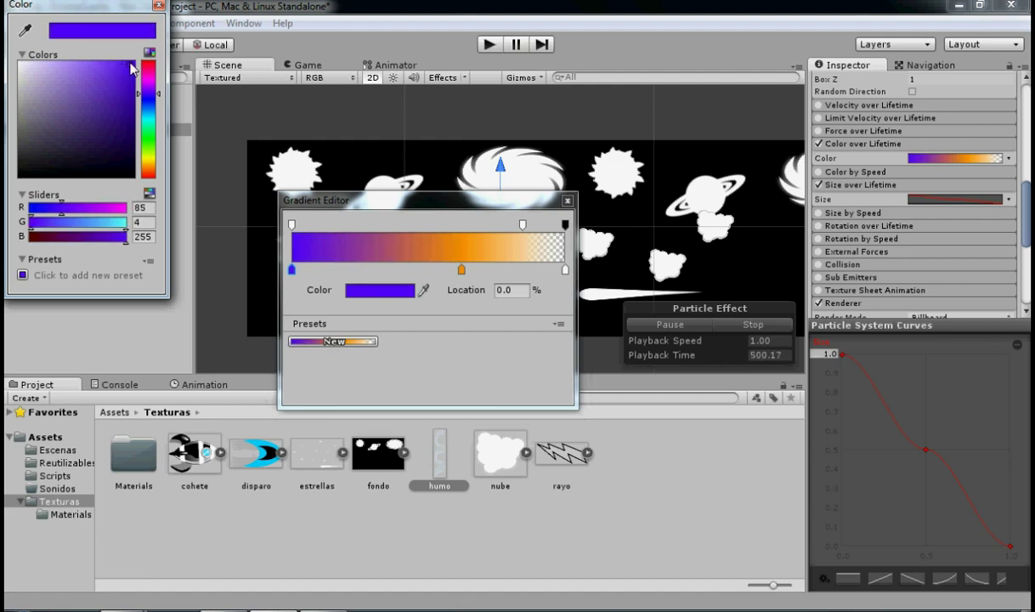
click(442, 255)
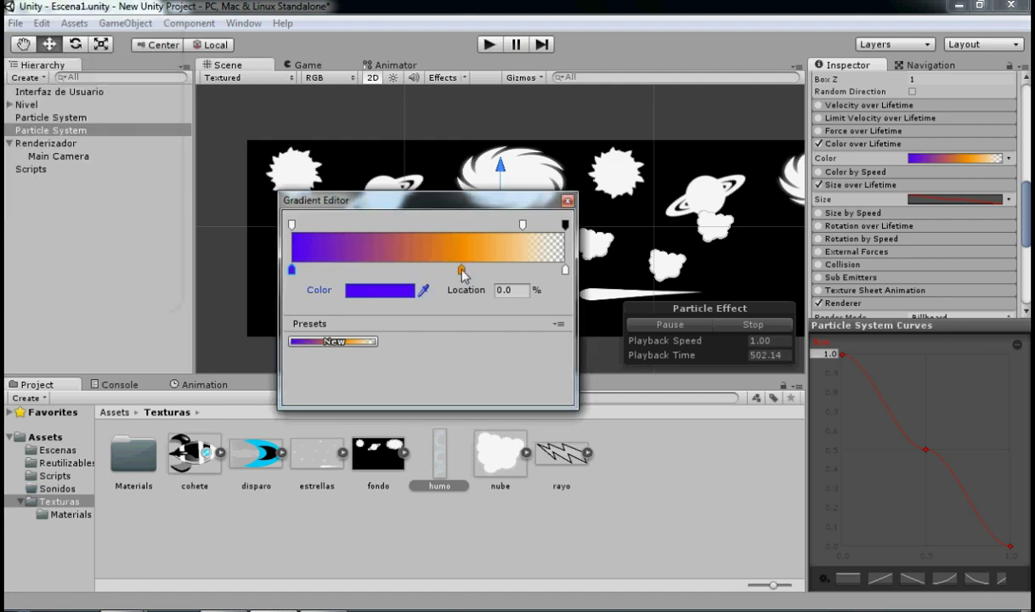
- Recolour the orange middle key to a bright cyan blue
click(462, 270)
click(367, 290)
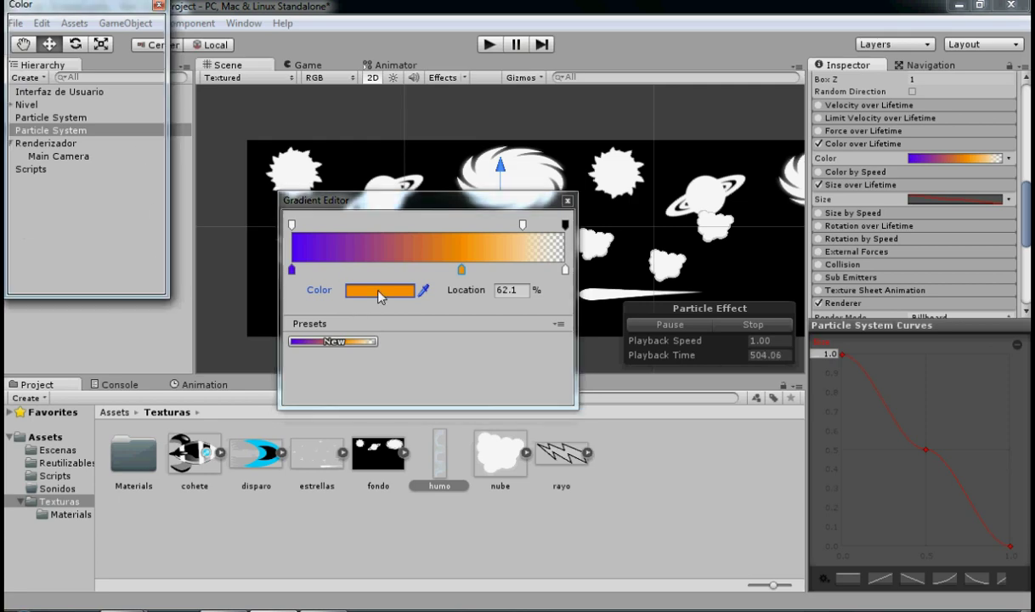
mouse_move(153, 96)
mouse_down()
mouse_move(153, 72)
mouse_move(153, 114)
mouse_up()
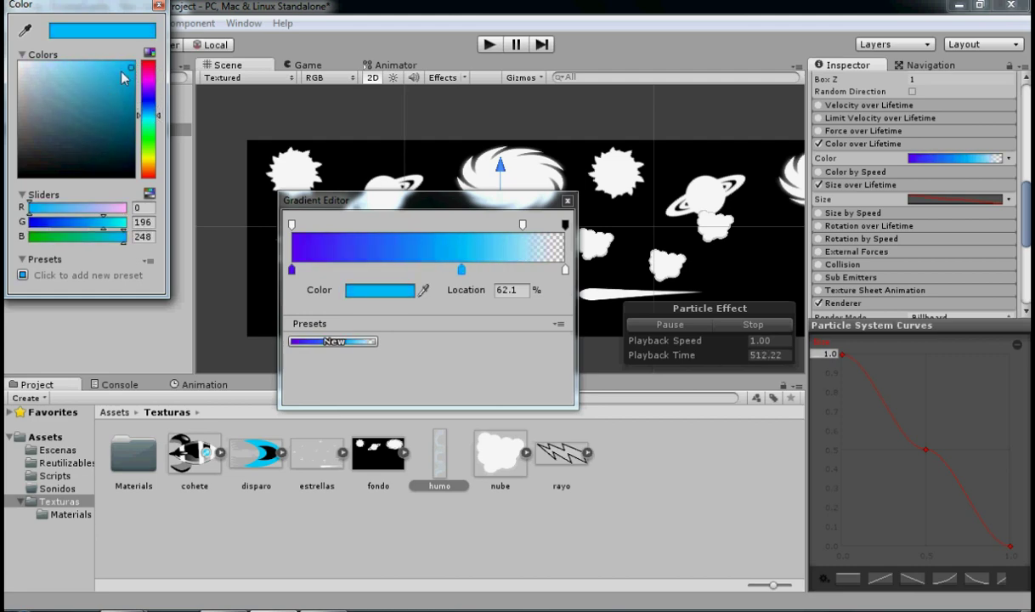
drag(123, 78, 131, 64)
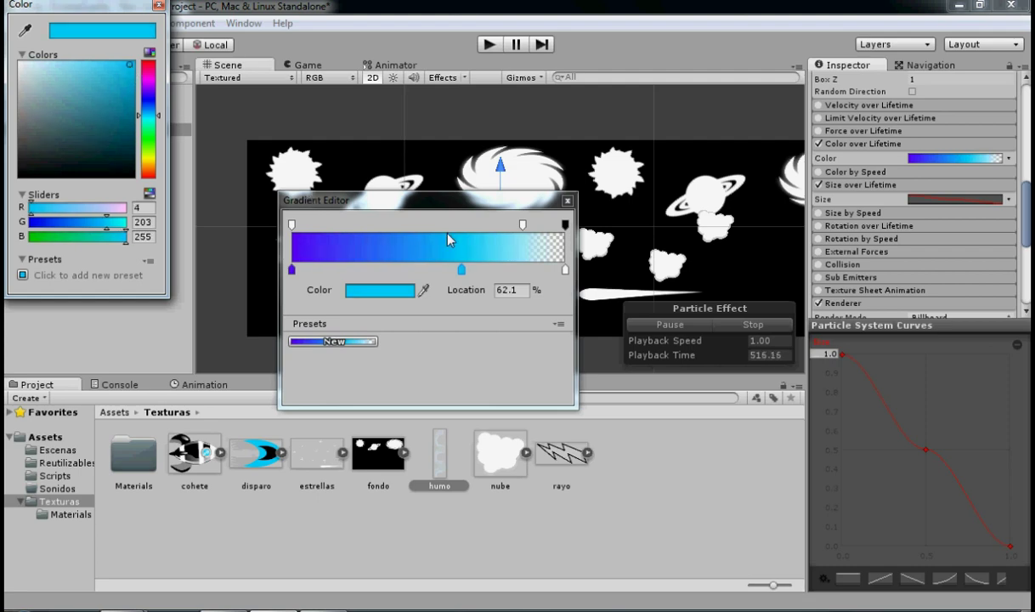
click(565, 272)
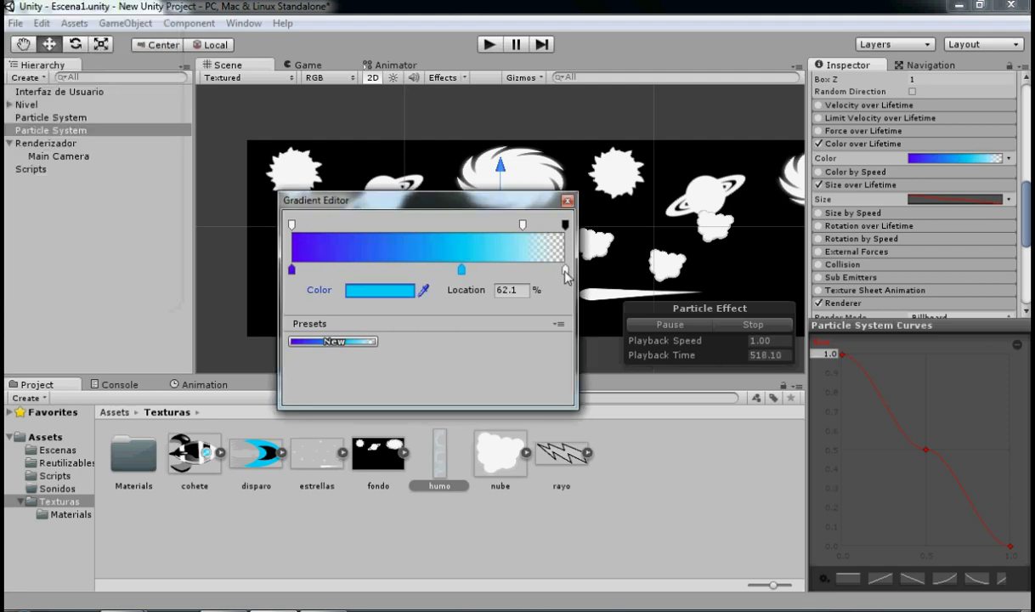
- Add a deeper cyan colour key at 83.8%
click(521, 267)
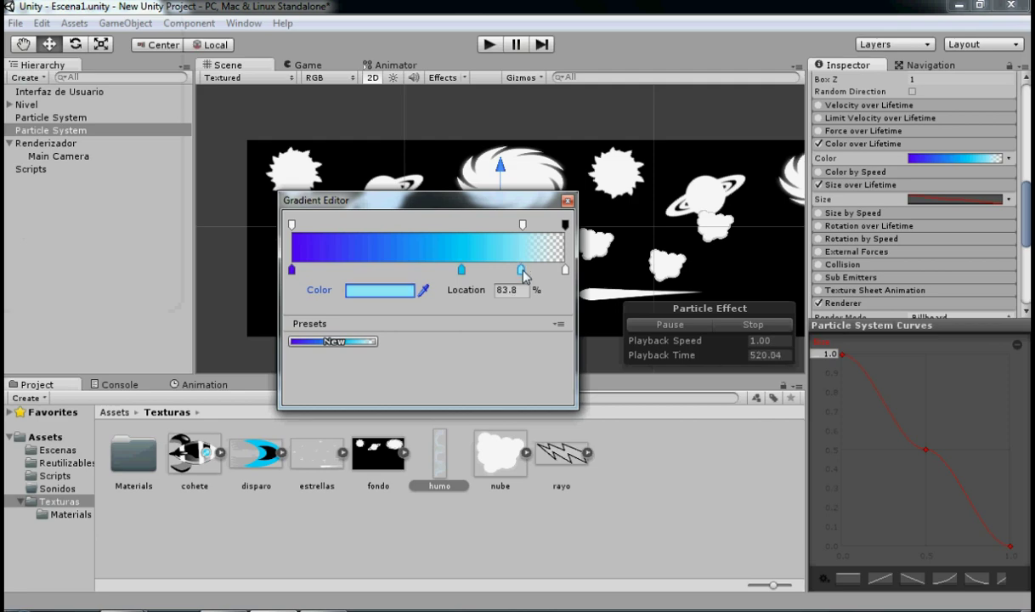
click(378, 289)
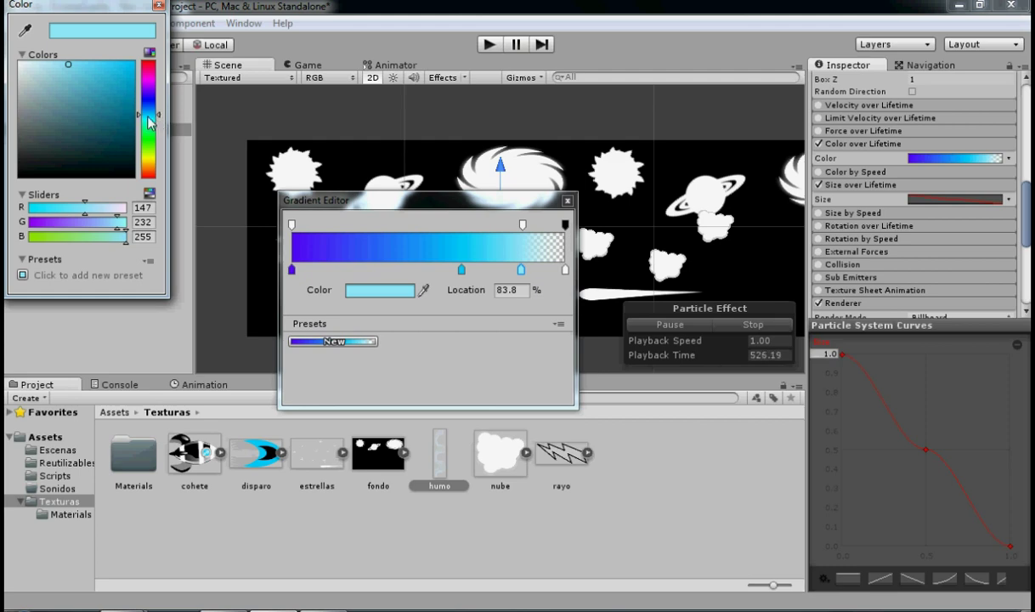
click(148, 121)
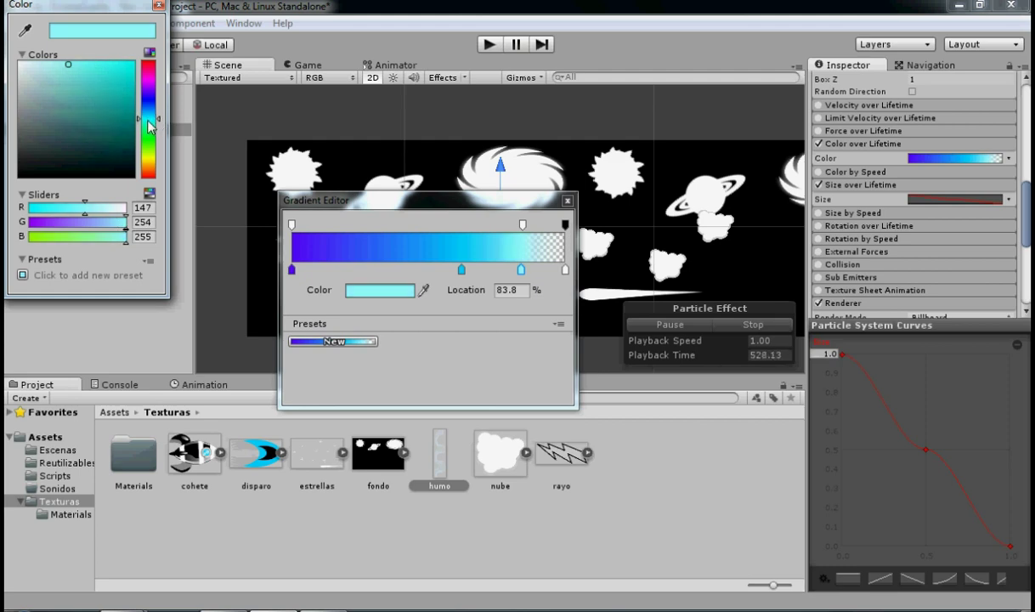
drag(148, 126, 148, 121)
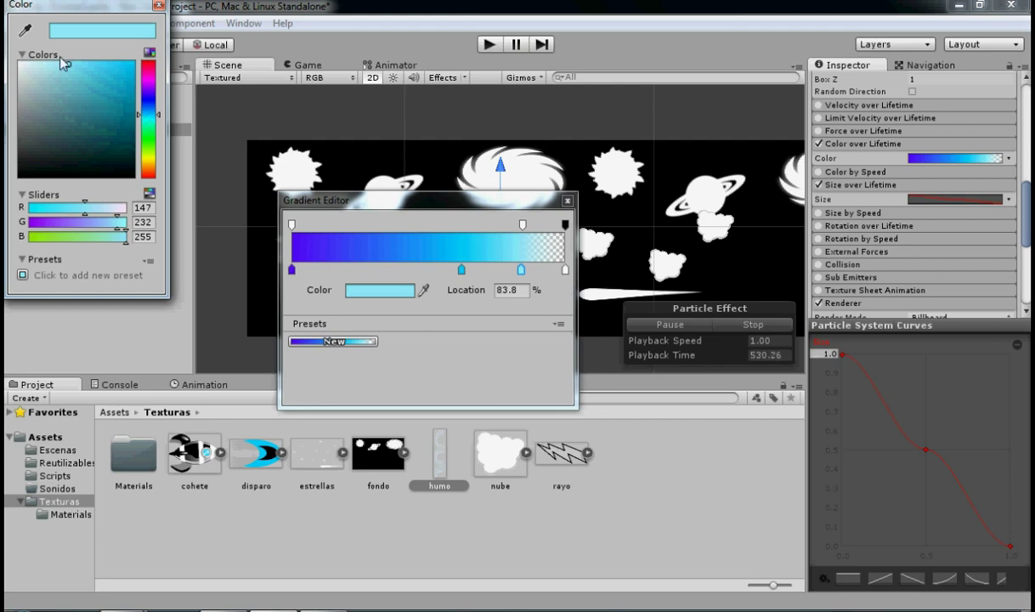
drag(69, 65, 91, 69)
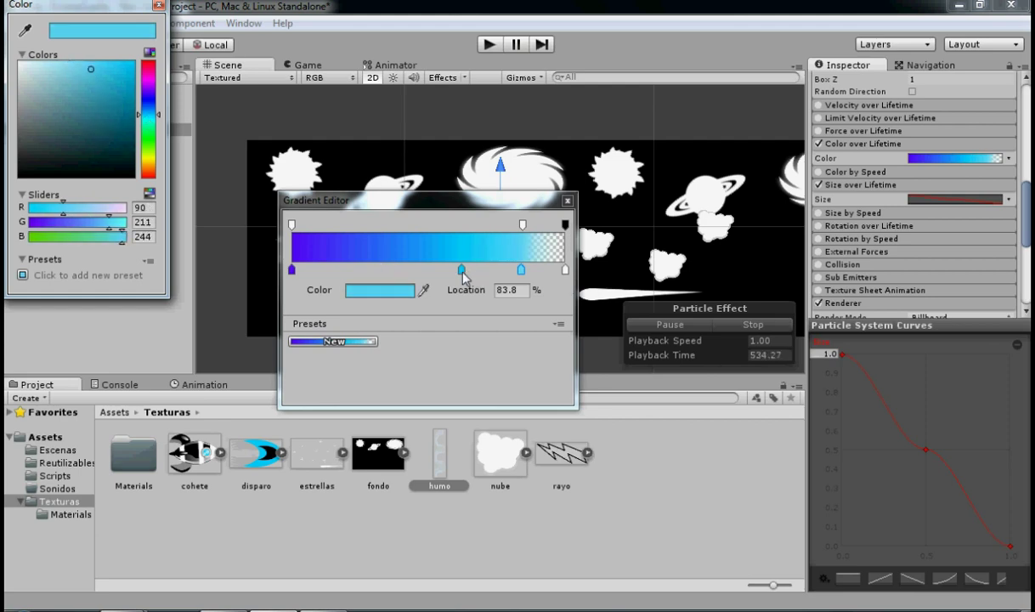
click(93, 76)
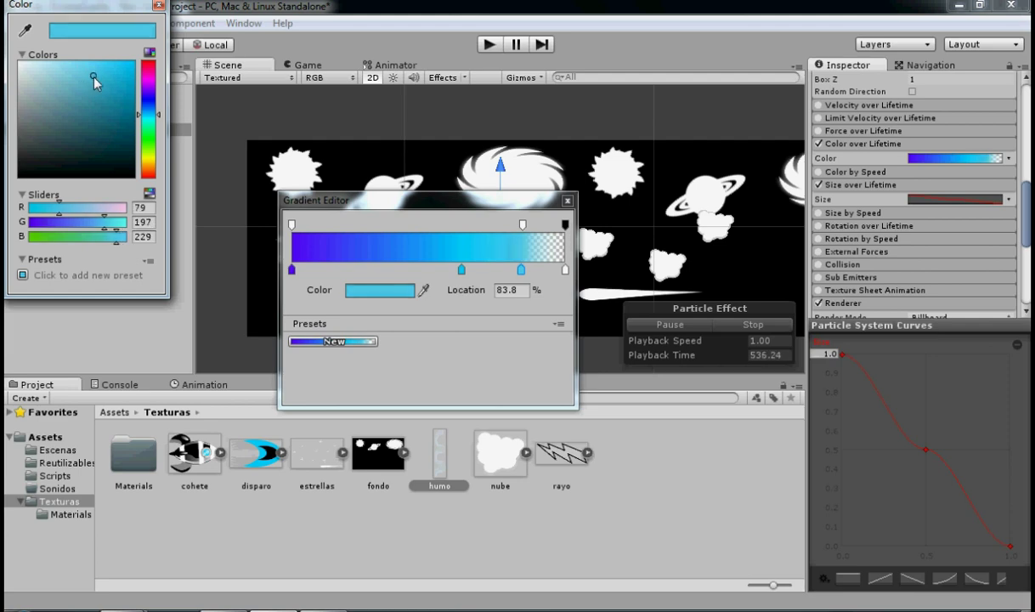
click(93, 76)
- Nudge the middle key to 58.2% and save the gradient as a new preset
click(459, 270)
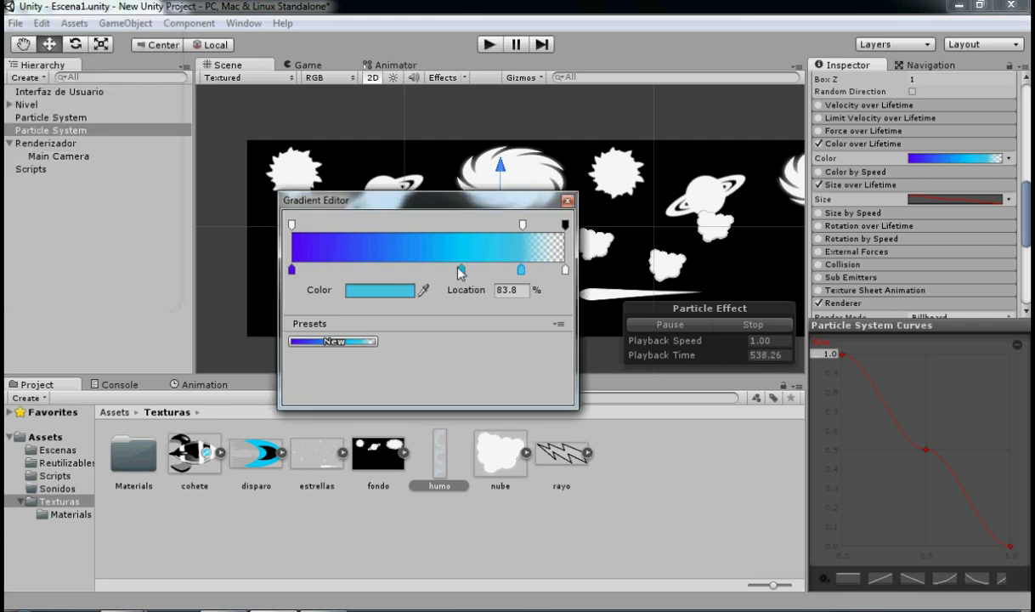
drag(458, 271, 452, 271)
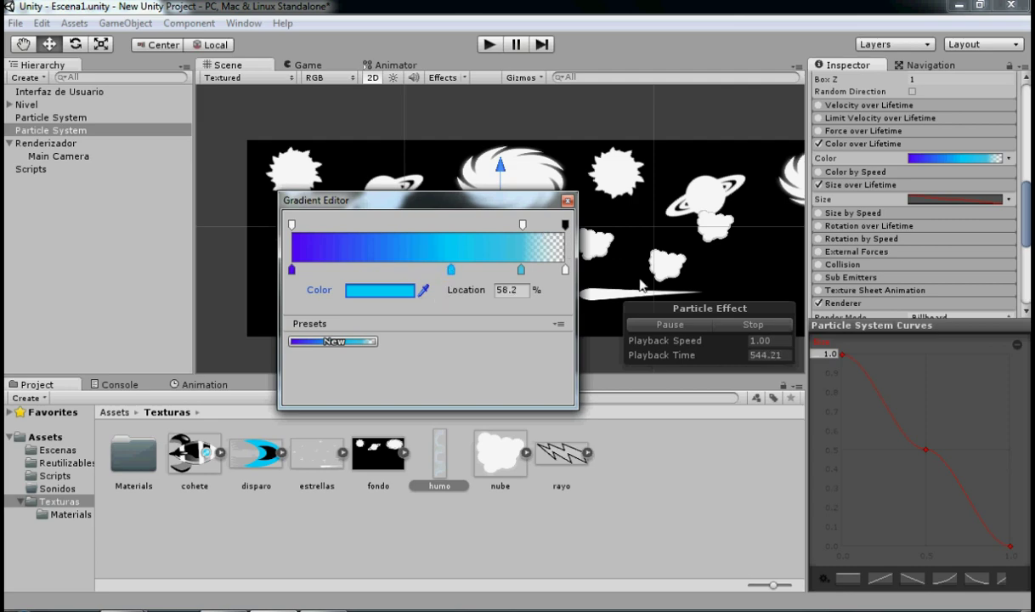
click(333, 341)
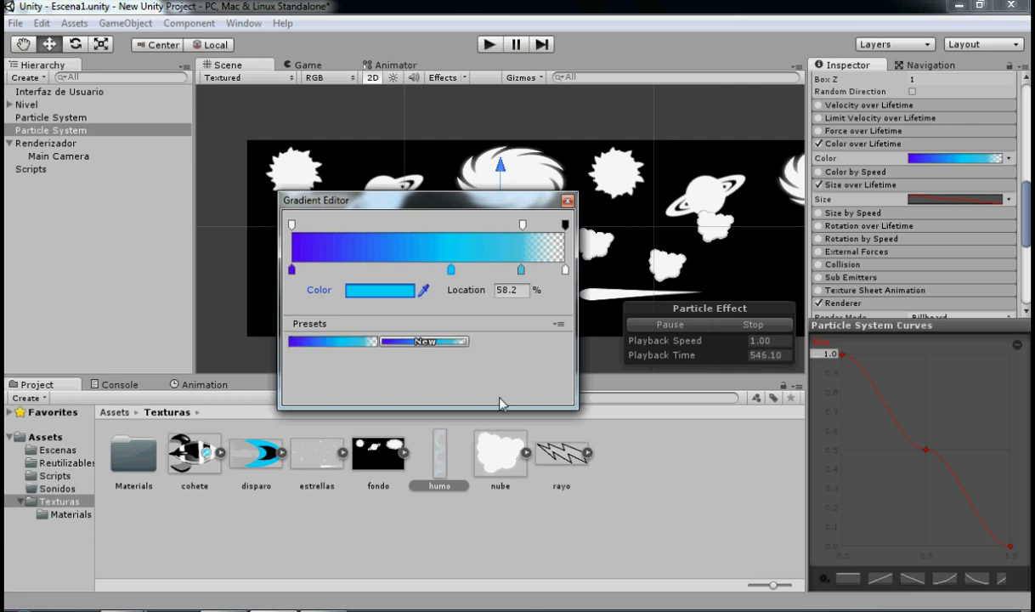
click(568, 202)
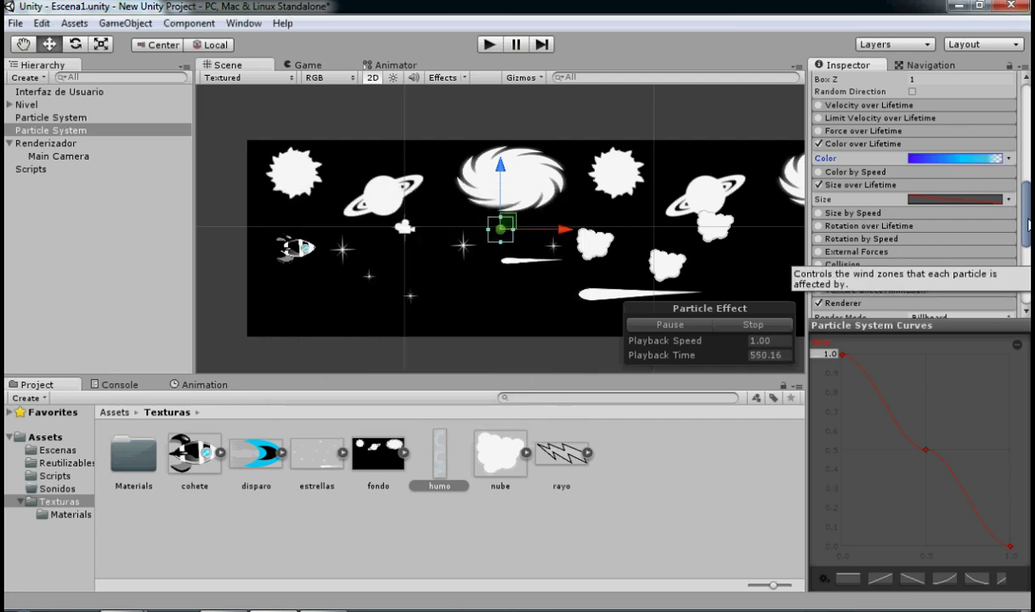
drag(1026, 232, 1026, 162)
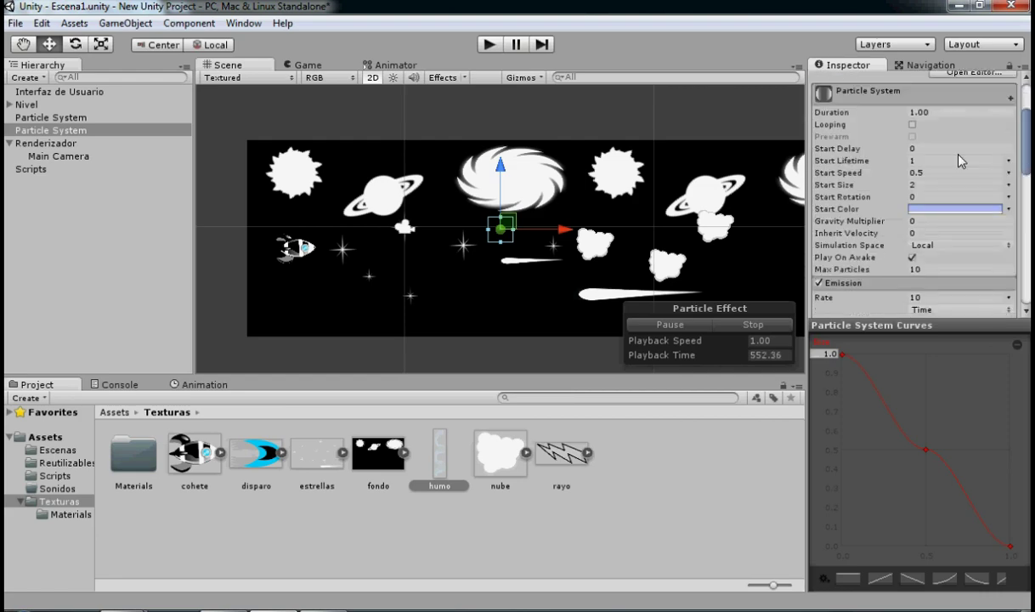
click(912, 124)
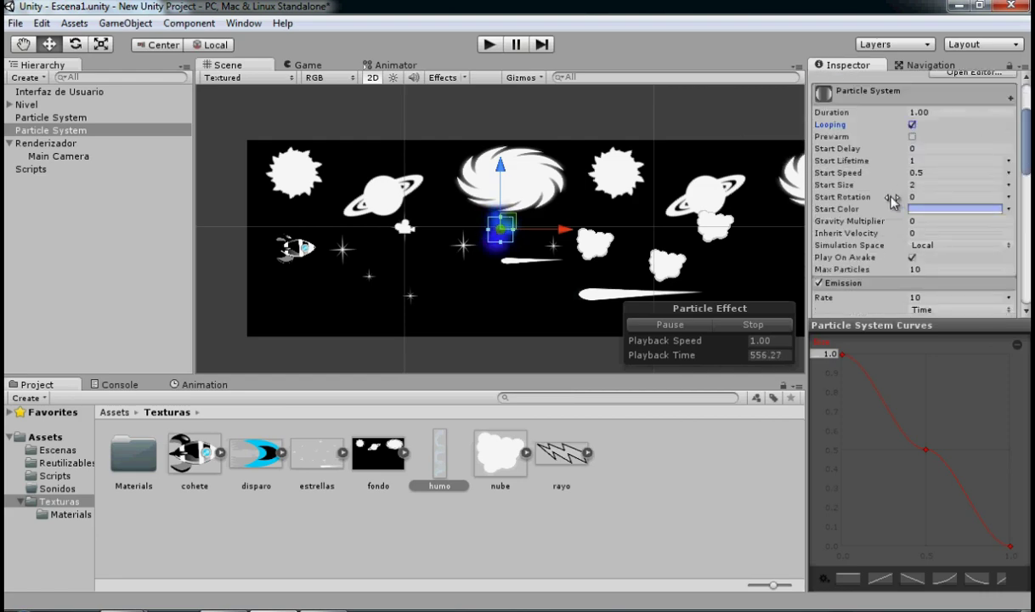
click(911, 124)
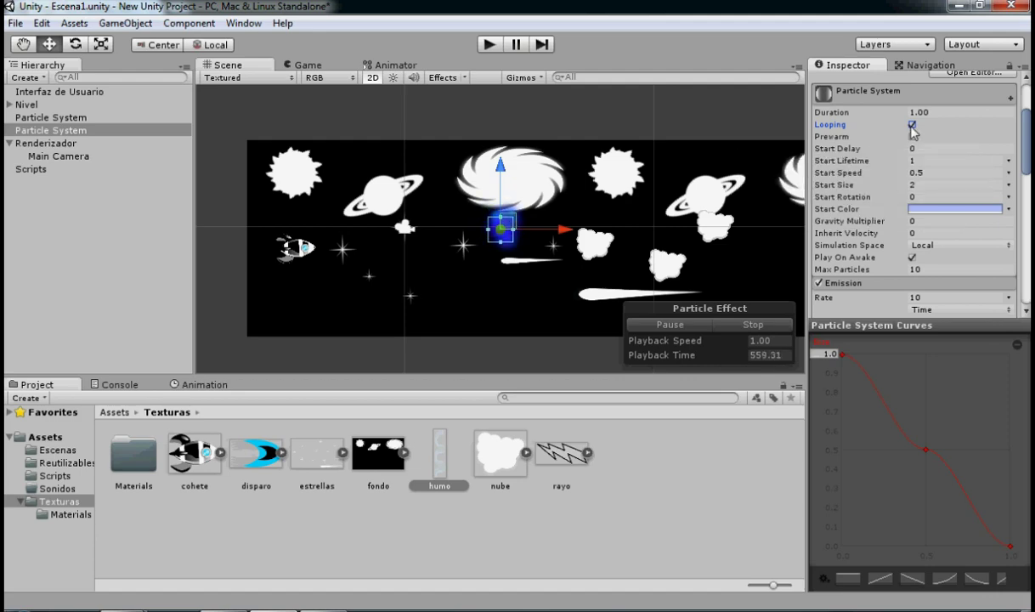
click(610, 245)
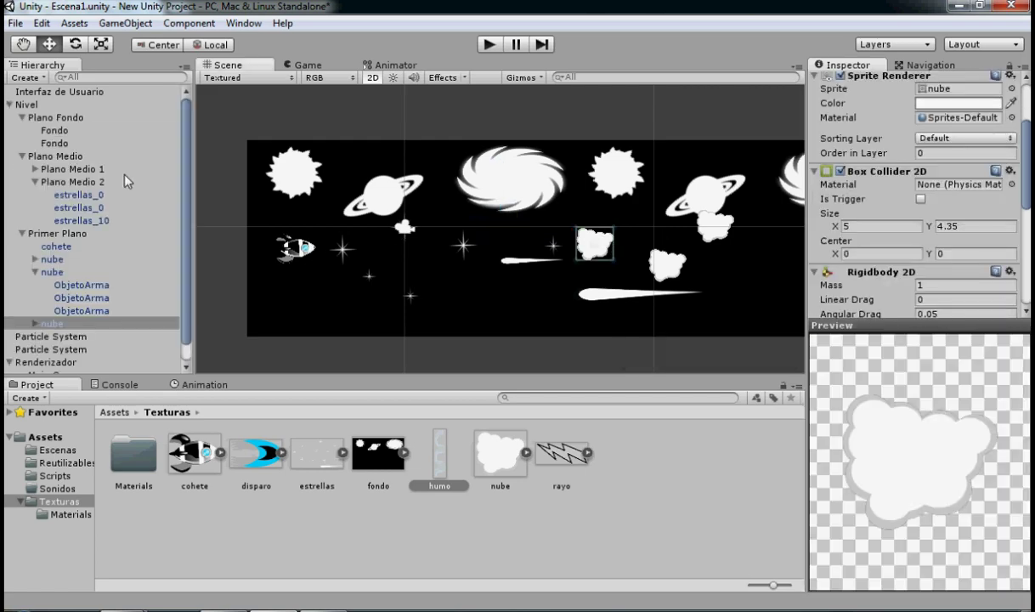
drag(184, 214, 186, 245)
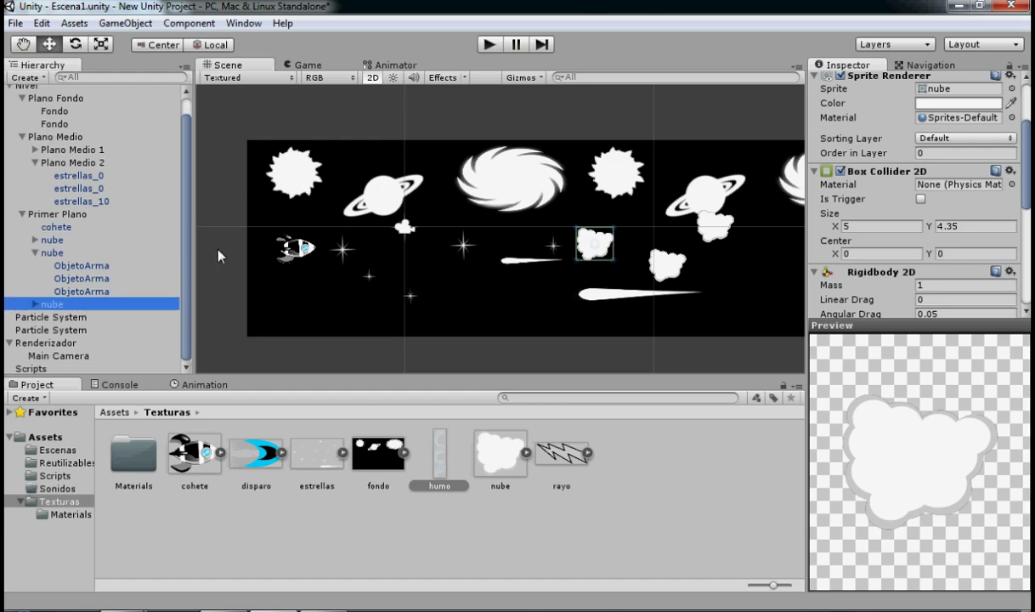
scroll(136, 178, up, 1)
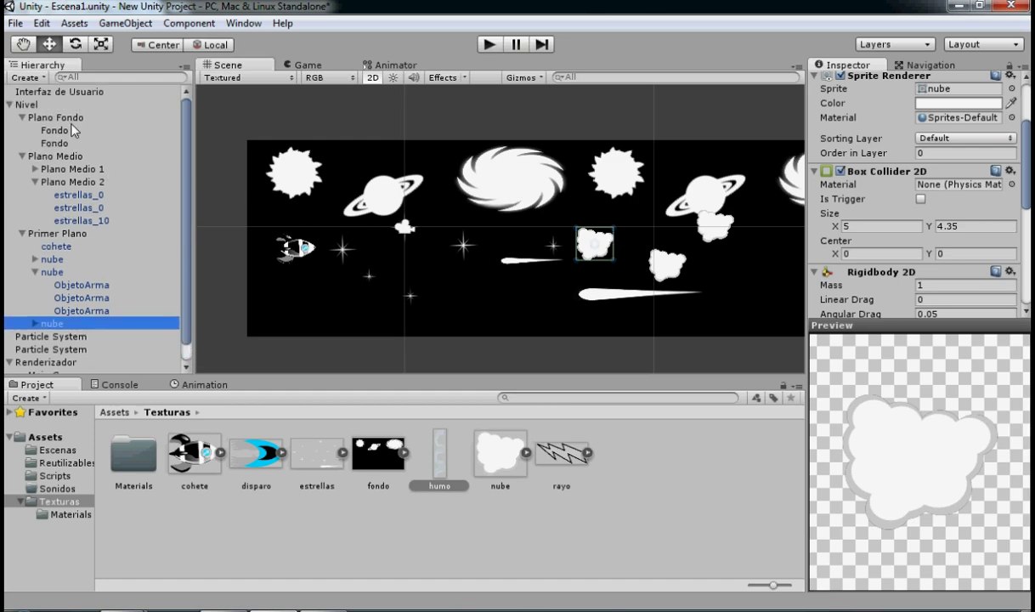
drag(188, 261, 188, 304)
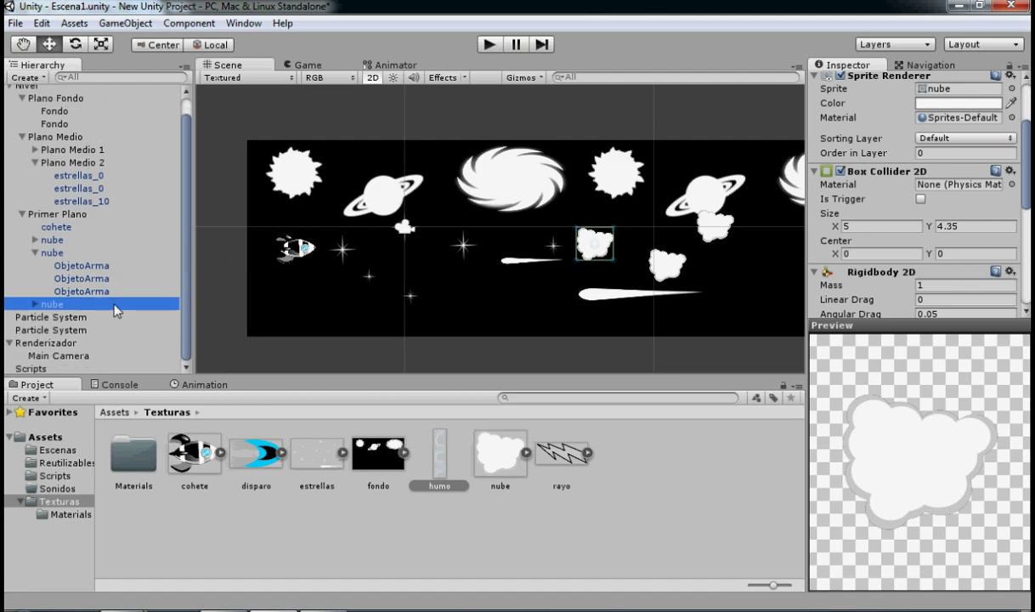
click(70, 316)
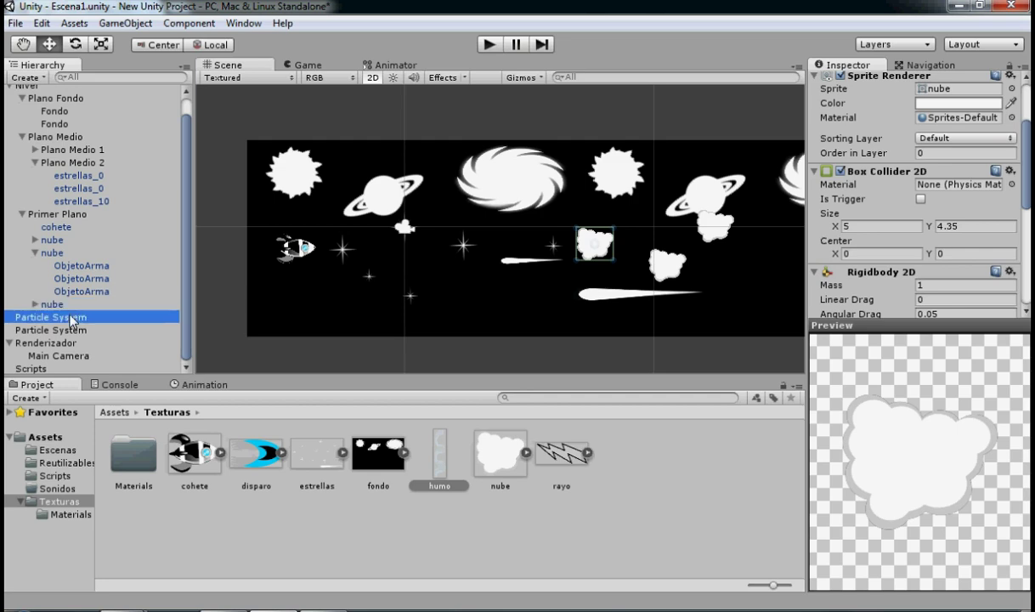
click(66, 329)
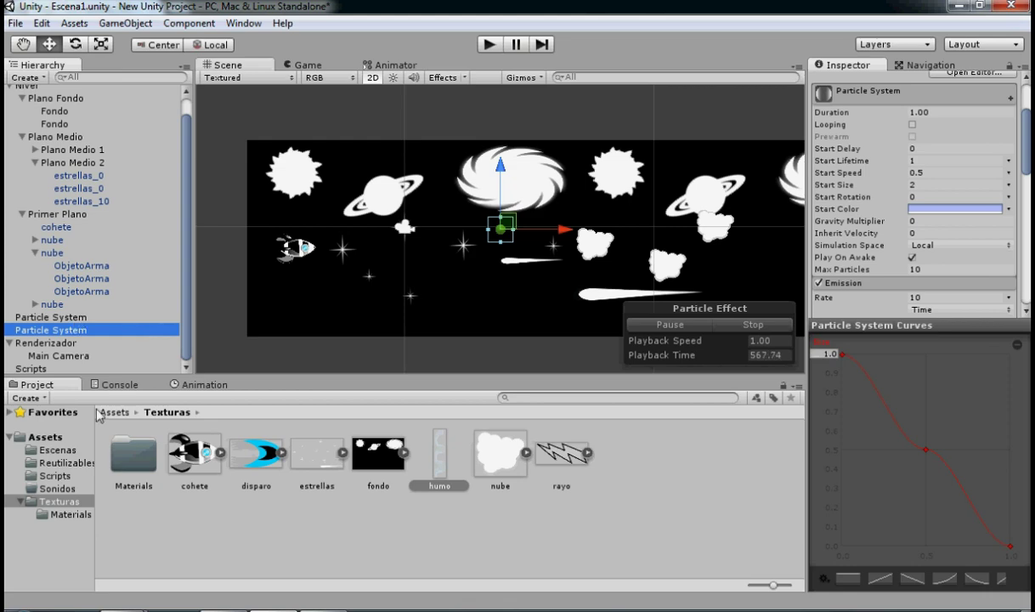
- Browse the Materials and Texturas folders to look at the humo material
click(138, 459)
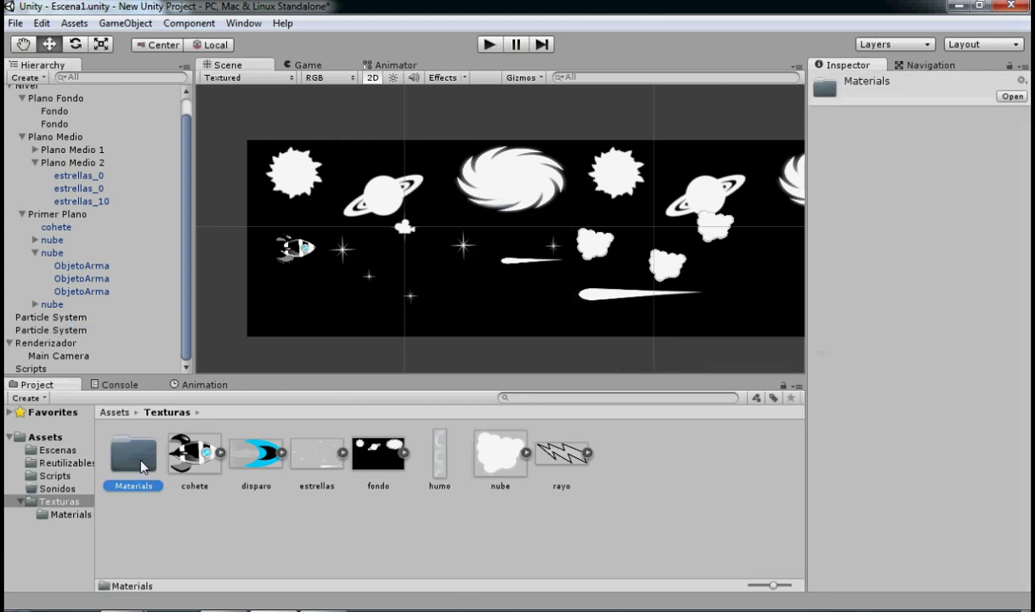
double_click(141, 463)
click(141, 458)
click(60, 502)
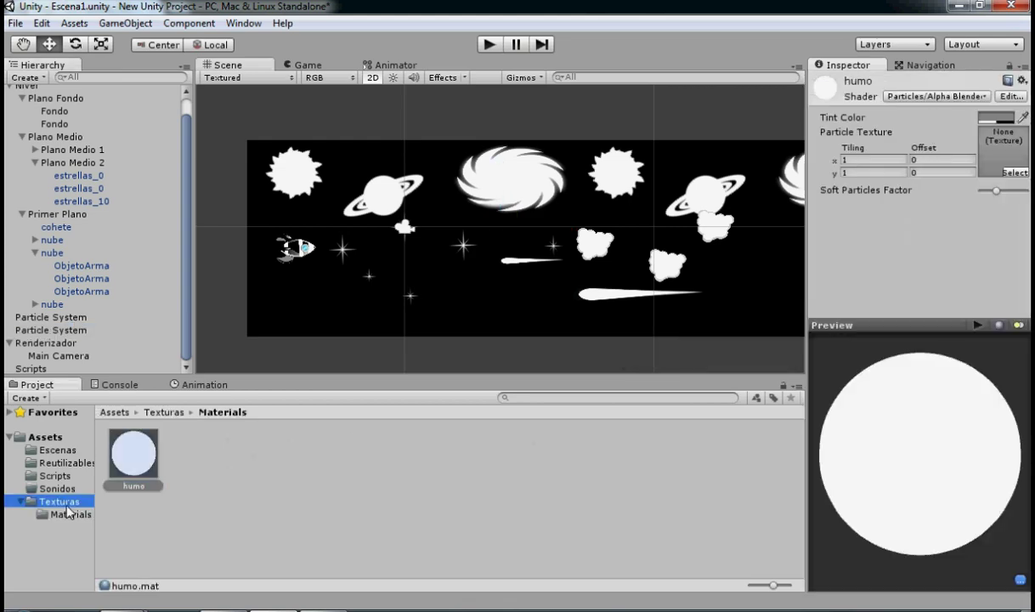
click(133, 476)
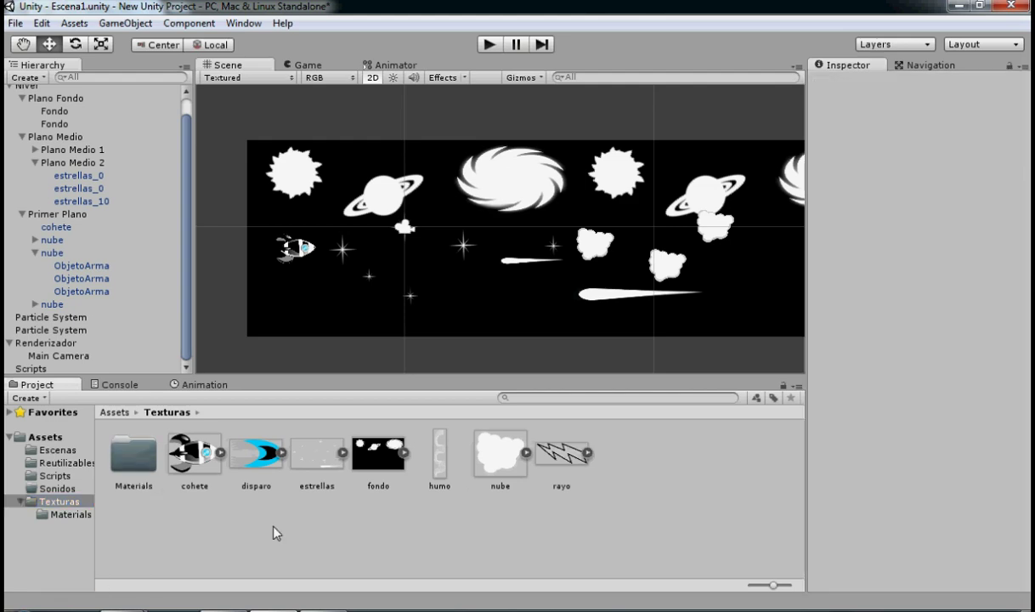
right_click(274, 526)
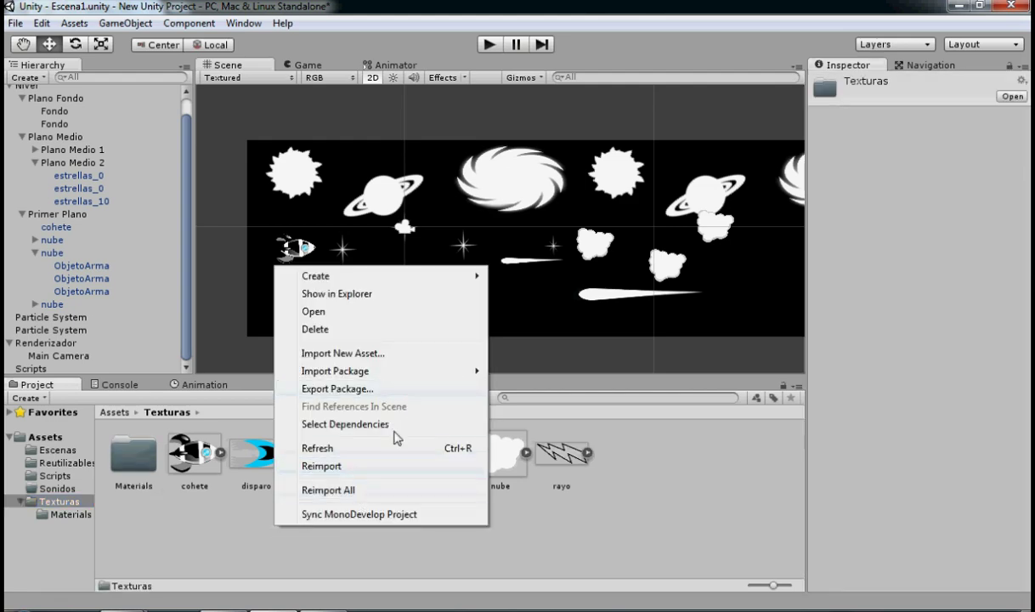
- Create a folder named 'Sistema Particulas' inside Reutilizables
click(66, 463)
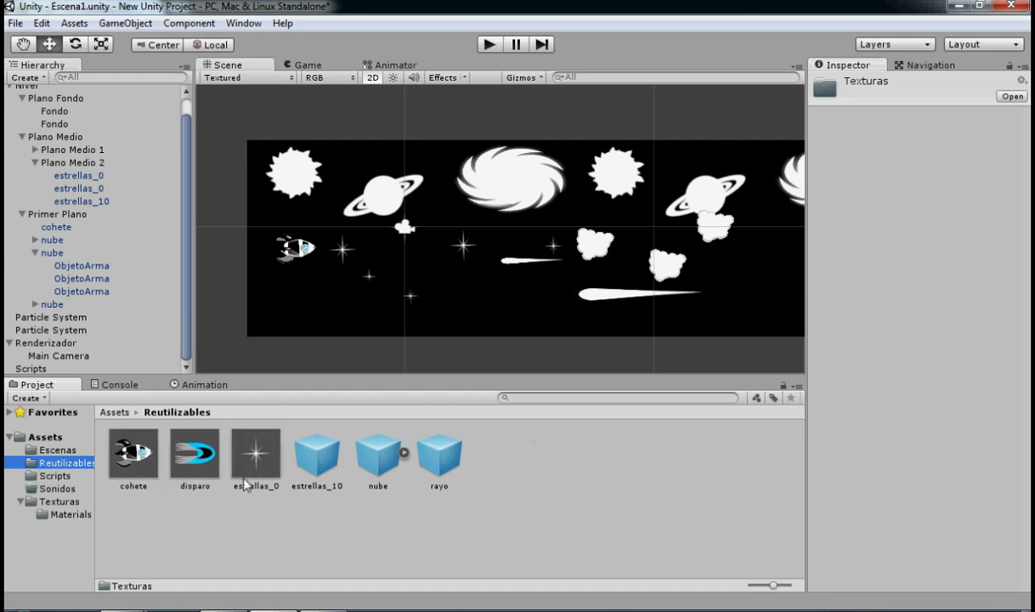
right_click(488, 486)
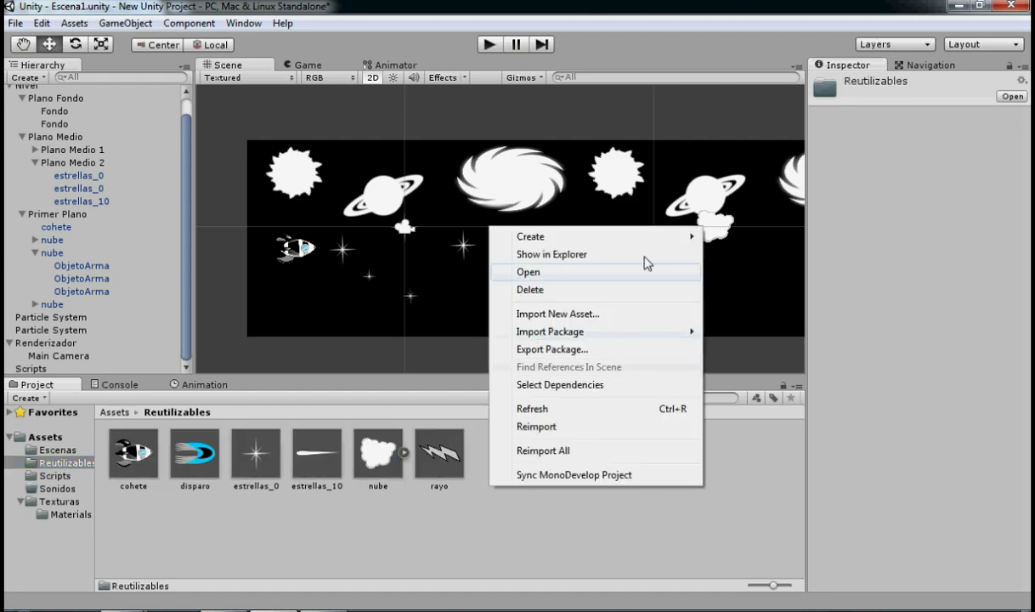
mouse_move(649, 239)
click(730, 238)
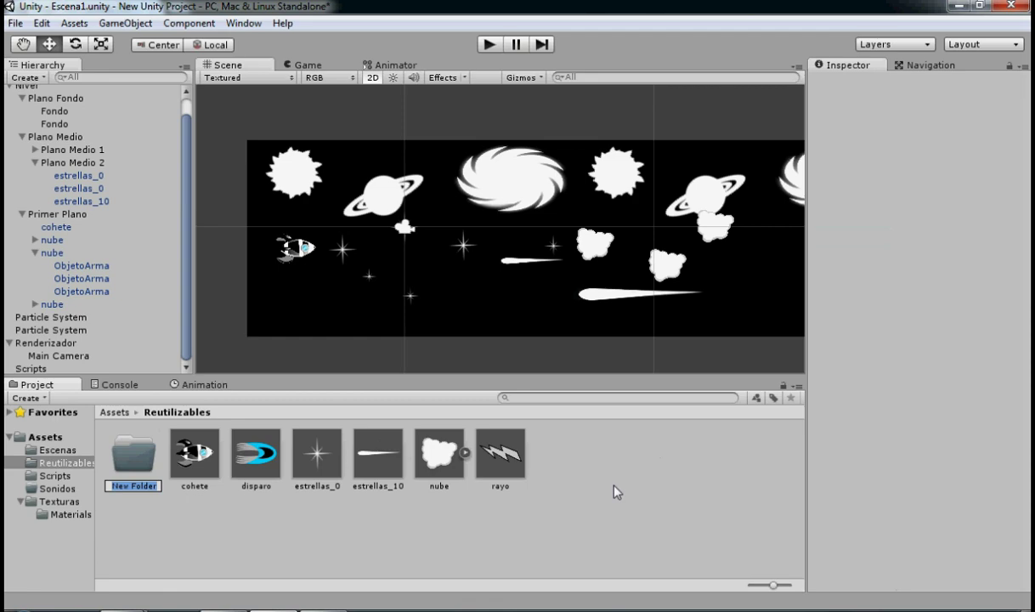
text(Sistema)
text( Particul)
text(as)
key(Return)
key(Return)
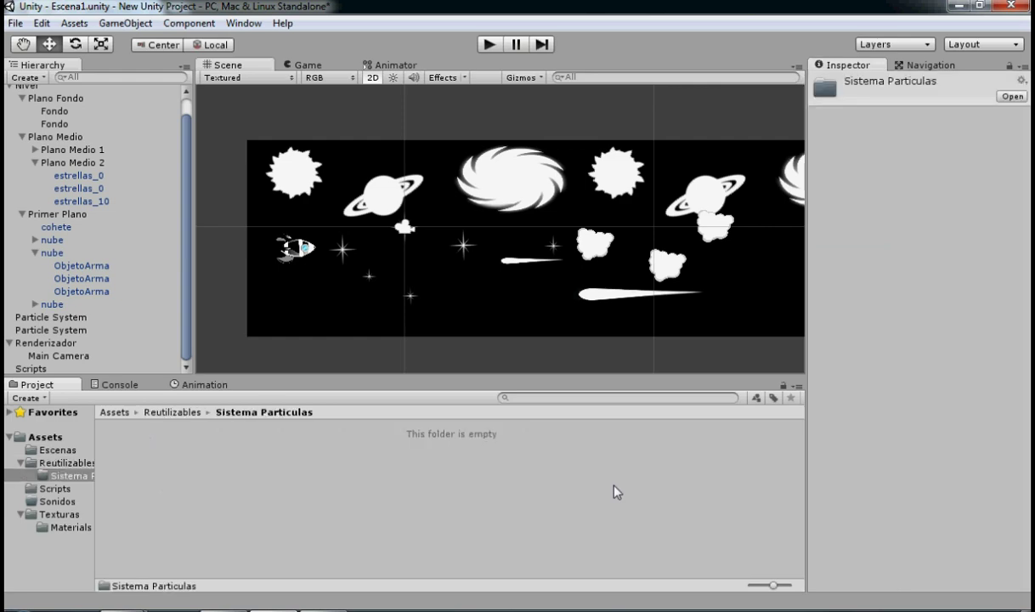
- Select the first Particle System and briefly preview it with Looping on, then off
click(74, 317)
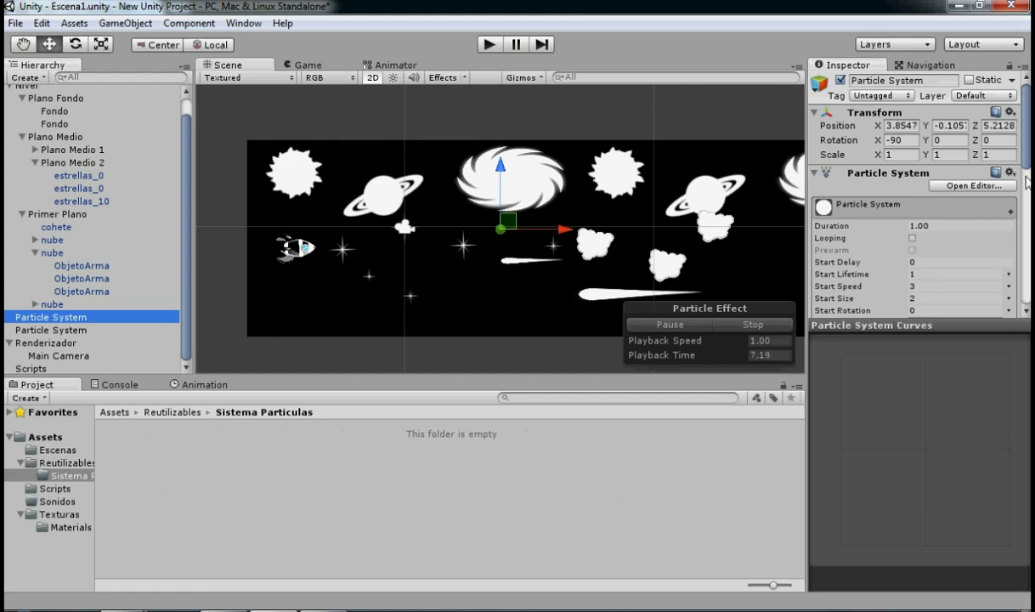
drag(1024, 160, 941, 175)
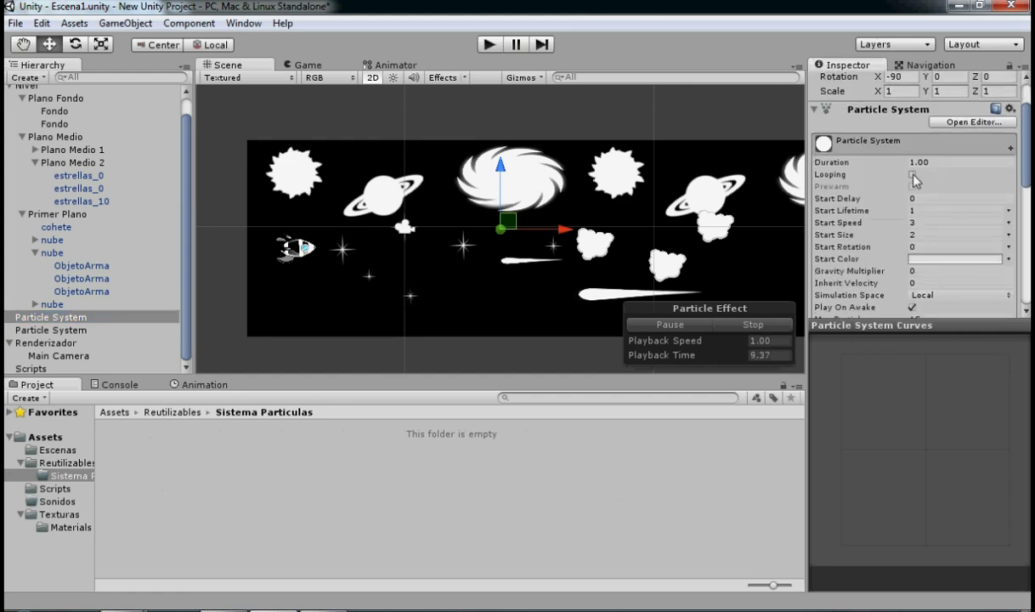
click(912, 175)
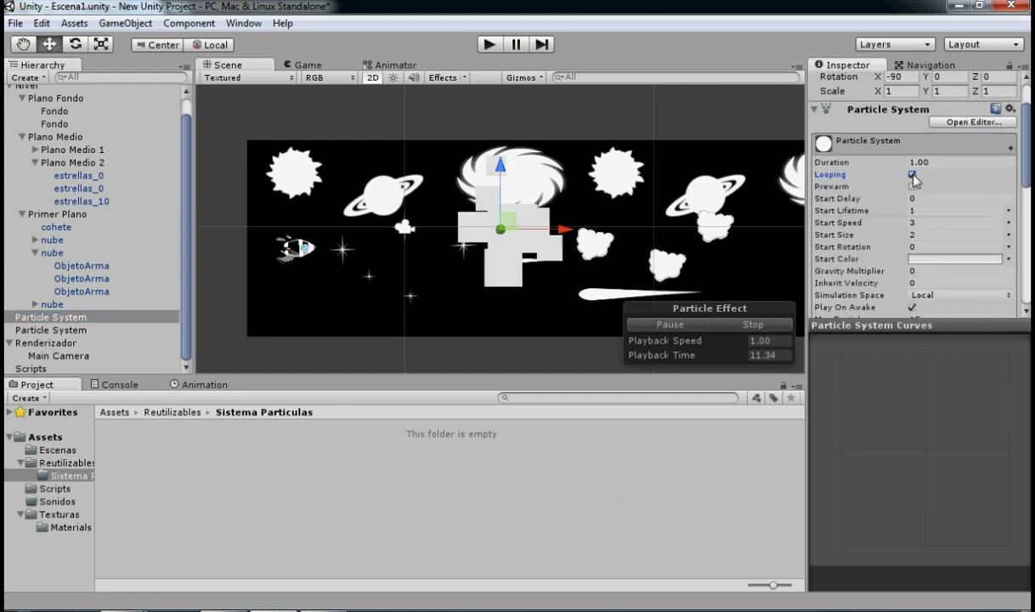
click(912, 175)
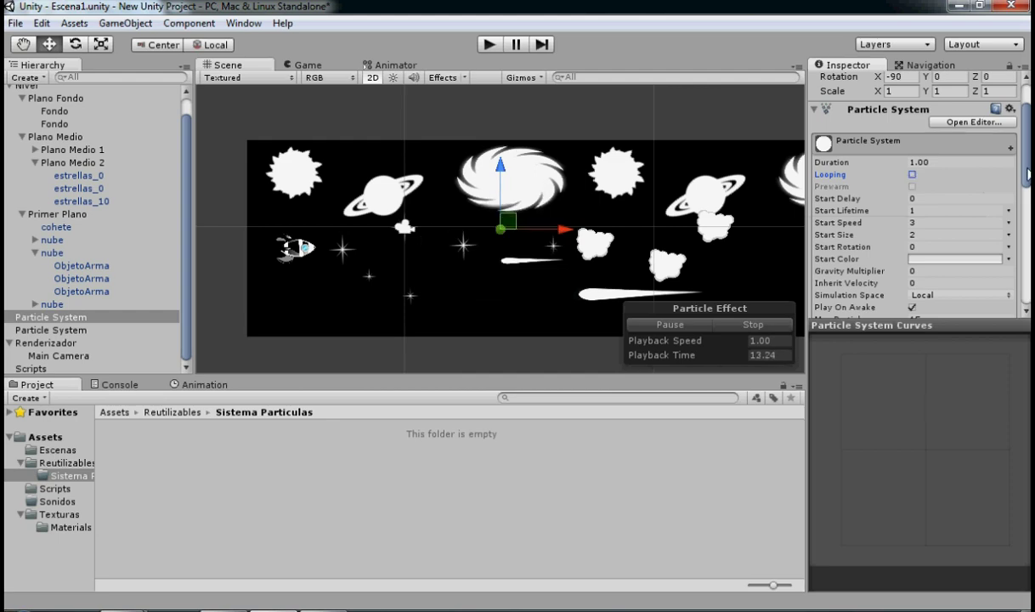
scroll(950, 188, down, 10)
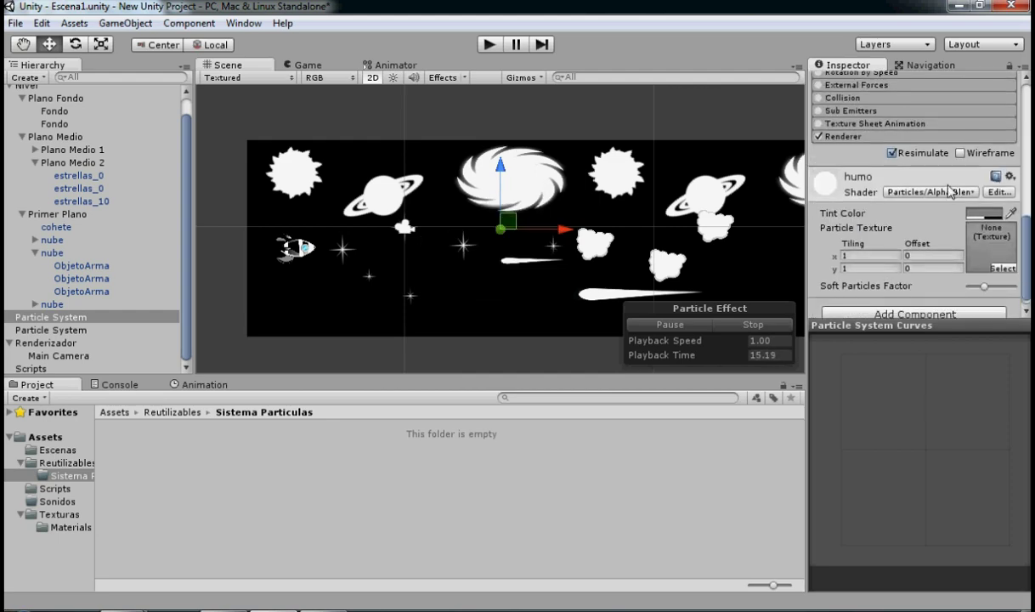
- Keep the humo material on Particles/Alpha Blended and set its Particle Texture back to humo
click(950, 188)
mouse_move(941, 446)
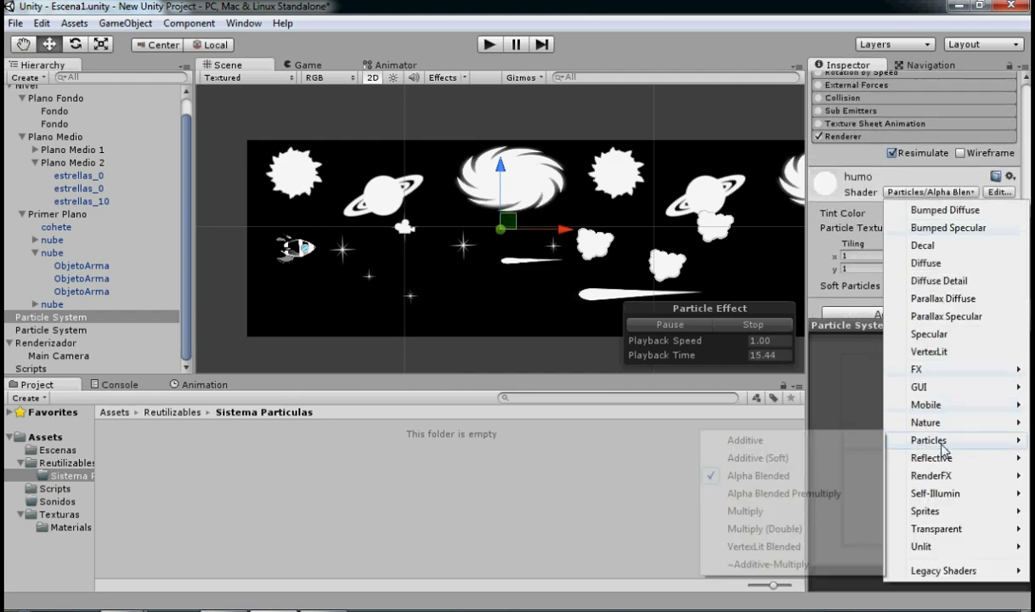
click(748, 475)
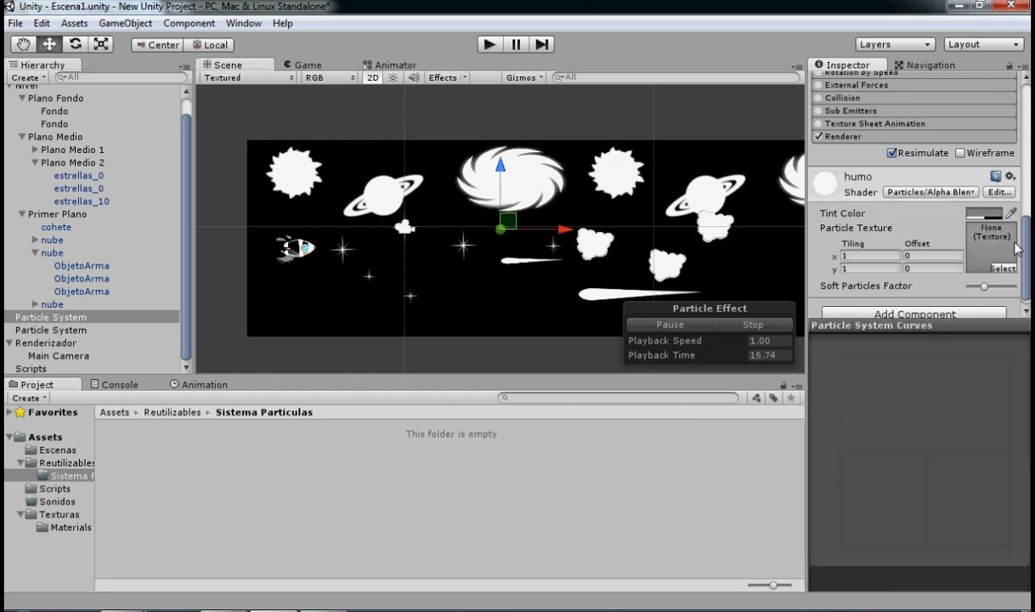
click(1004, 268)
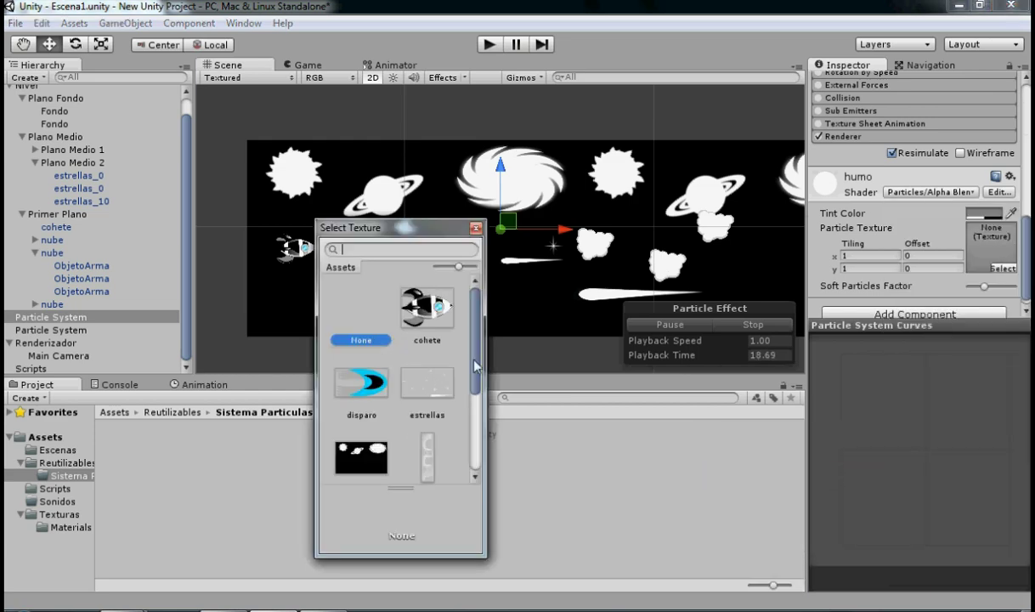
scroll(475, 365, down, 1)
scroll(433, 352, down, 1)
click(409, 345)
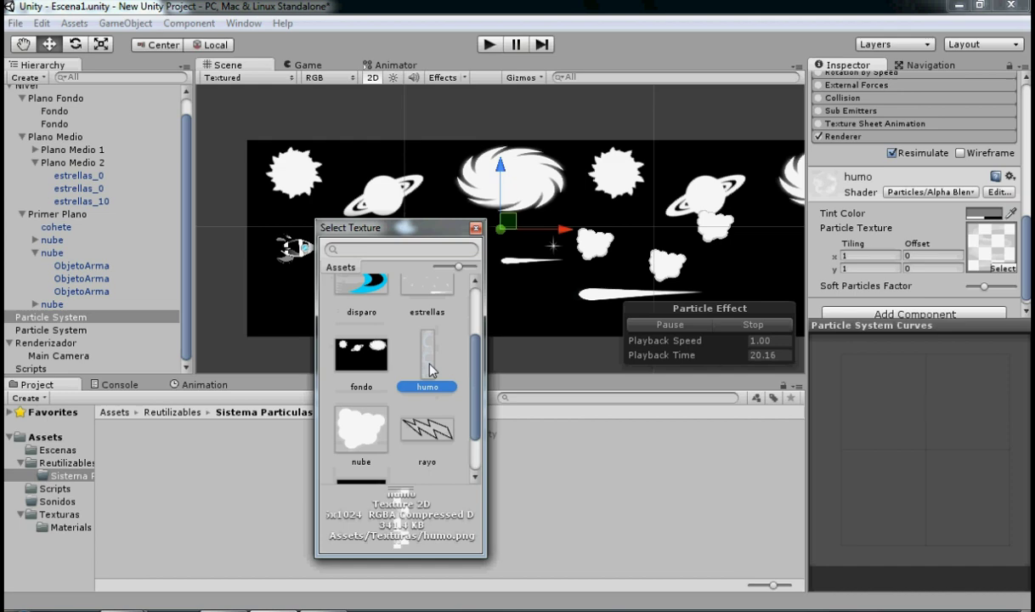
click(475, 228)
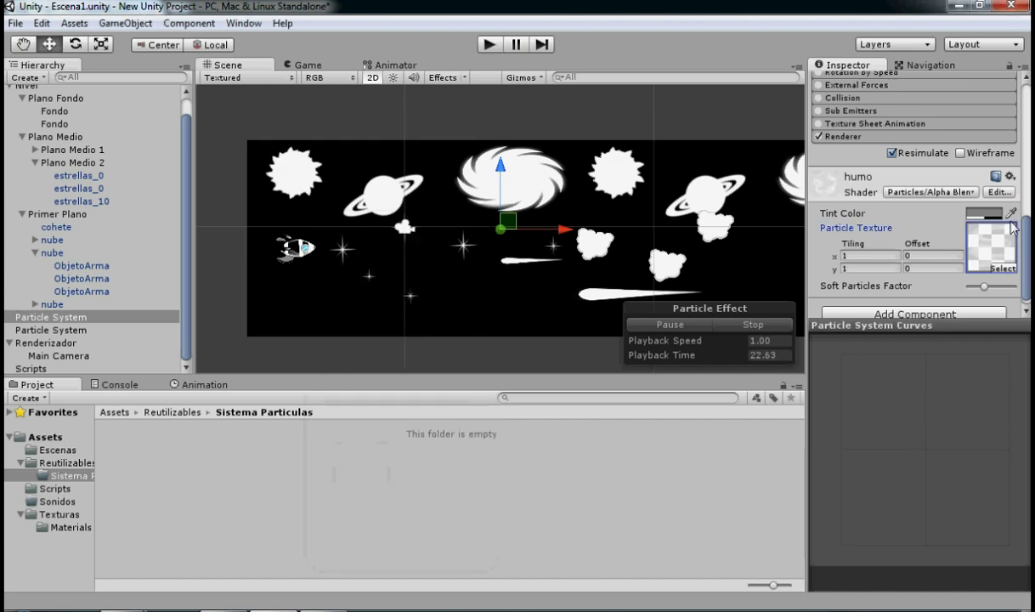
- Preview the restored smoke looping once more, then leave Looping off
drag(1025, 269, 1028, 124)
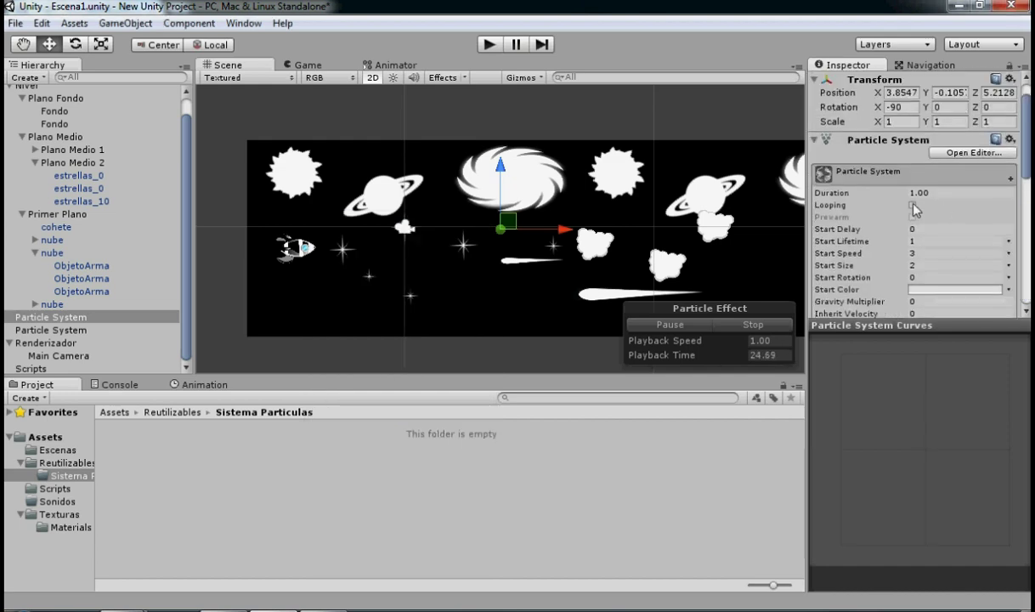
click(911, 206)
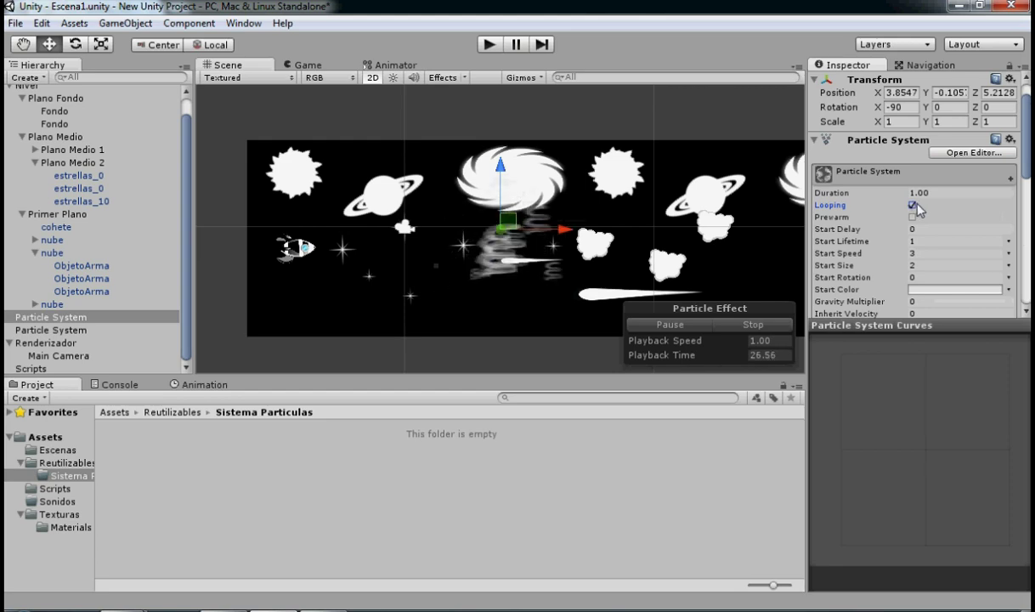
click(912, 206)
click(49, 312)
- Save both particle systems as prefabs in Sistema Particulas, named Humo and Desintegrado
drag(128, 317, 191, 446)
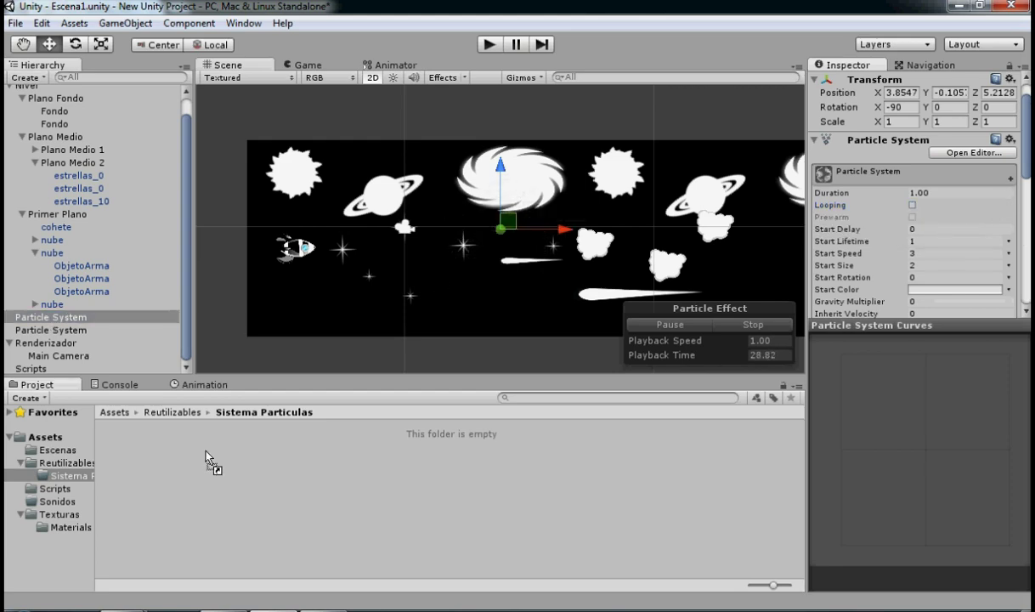
click(141, 458)
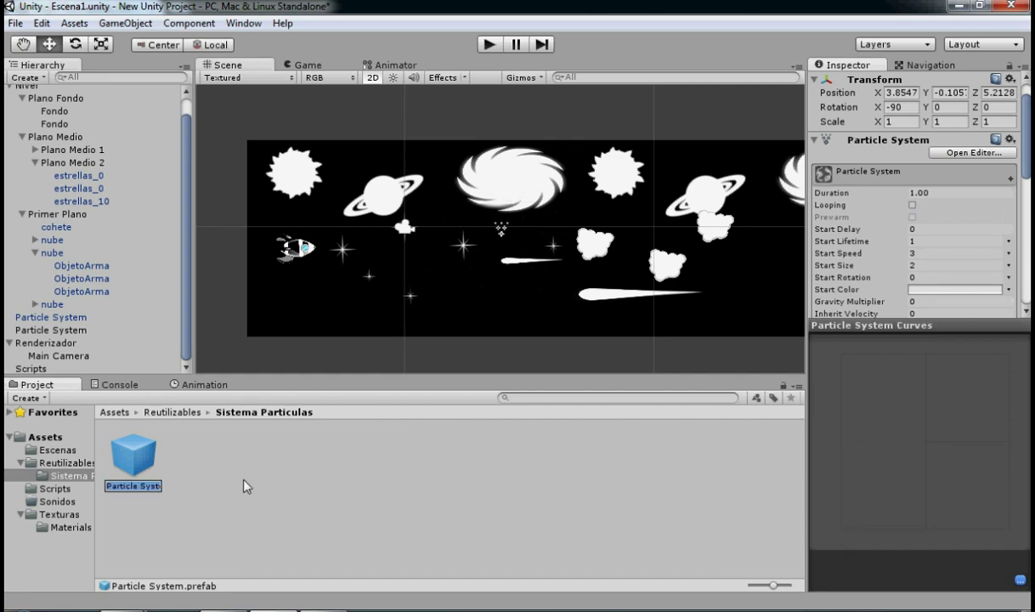
text(H)
text(umo)
click(68, 331)
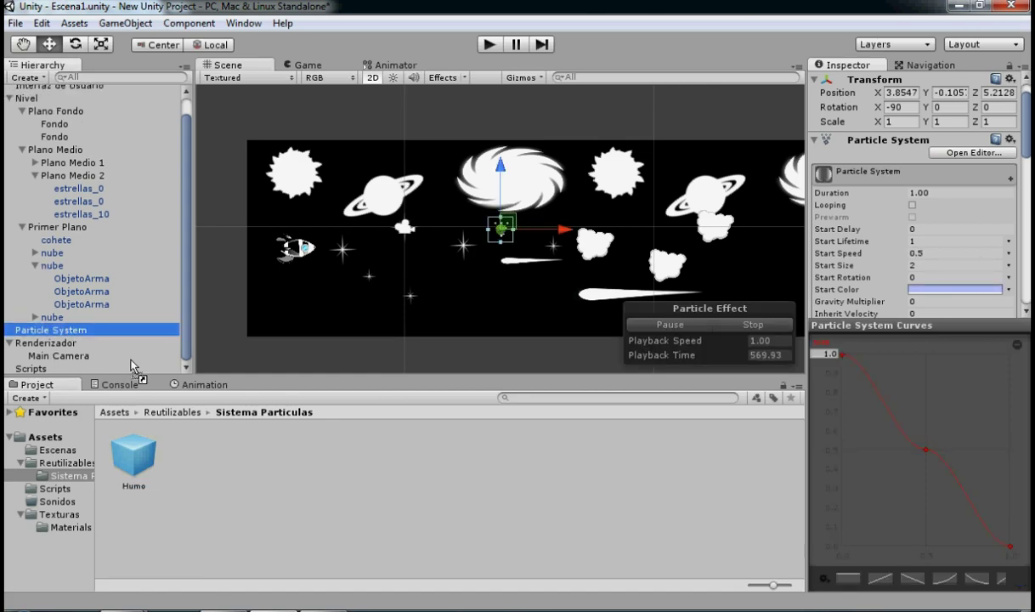
click(217, 463)
drag(219, 463, 223, 467)
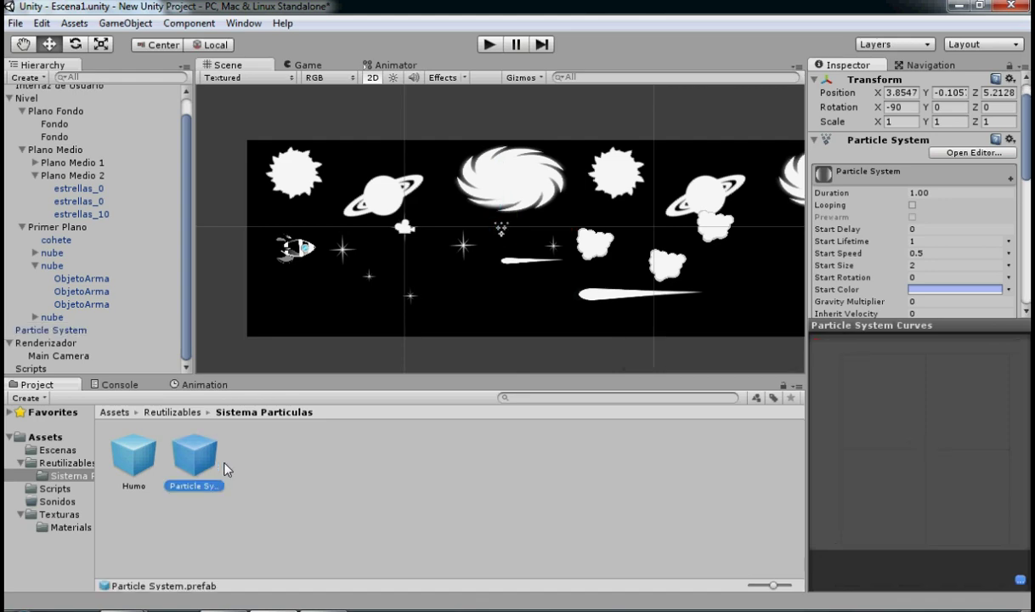
click(209, 485)
text(Desi)
text(ntegra)
text(do)
key(Return)
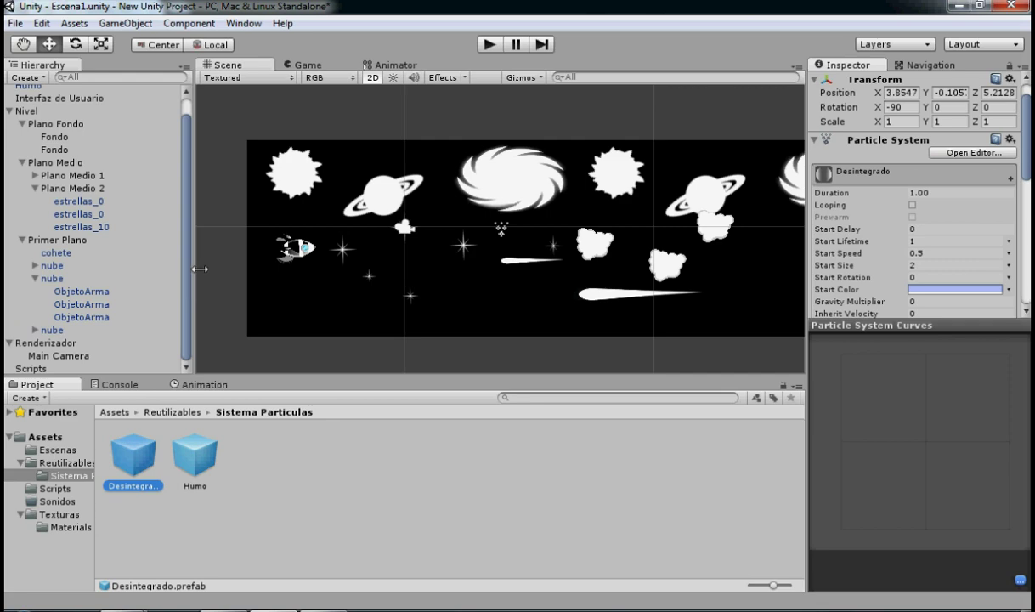
- Delete the Humo and Desintegrado objects from the scene hierarchy
drag(188, 278, 204, 202)
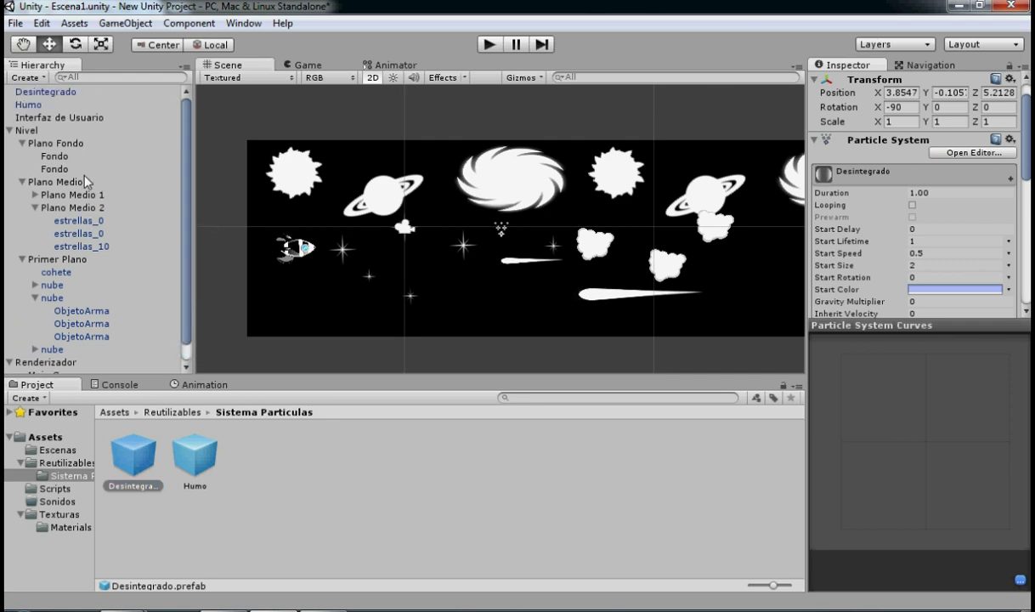
click(37, 105)
right_click(38, 106)
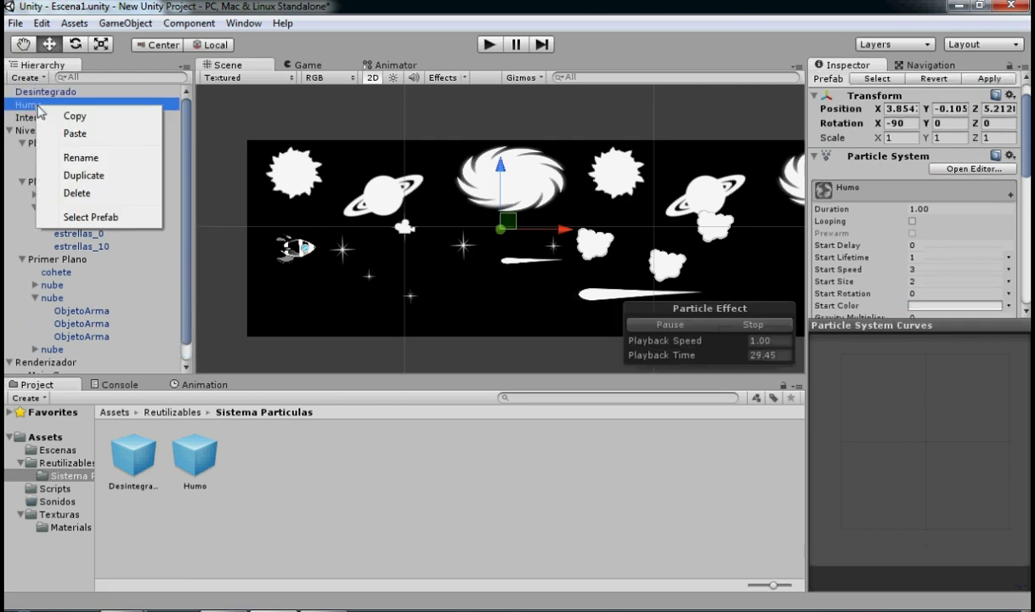
click(76, 193)
click(57, 93)
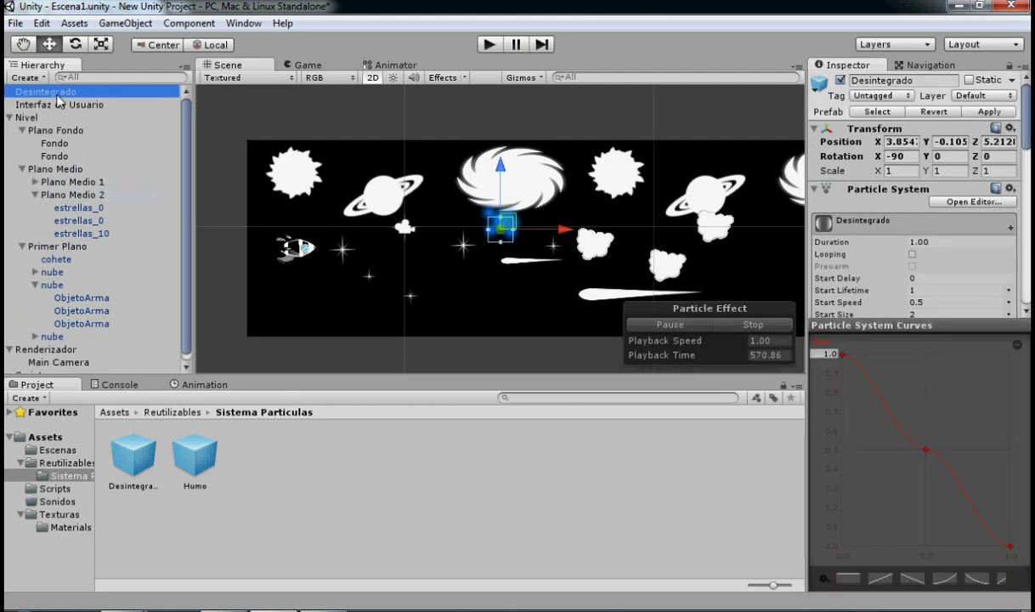
right_click(57, 95)
click(103, 185)
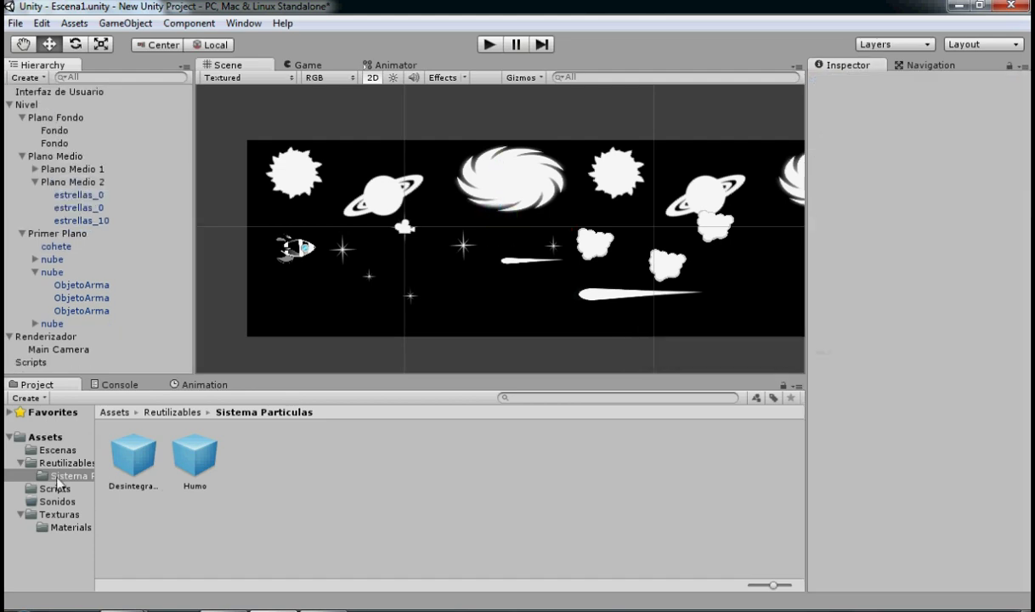
- Attach a new C# script named EfectosEspecialesScript to the Scripts object via Add Component
click(63, 463)
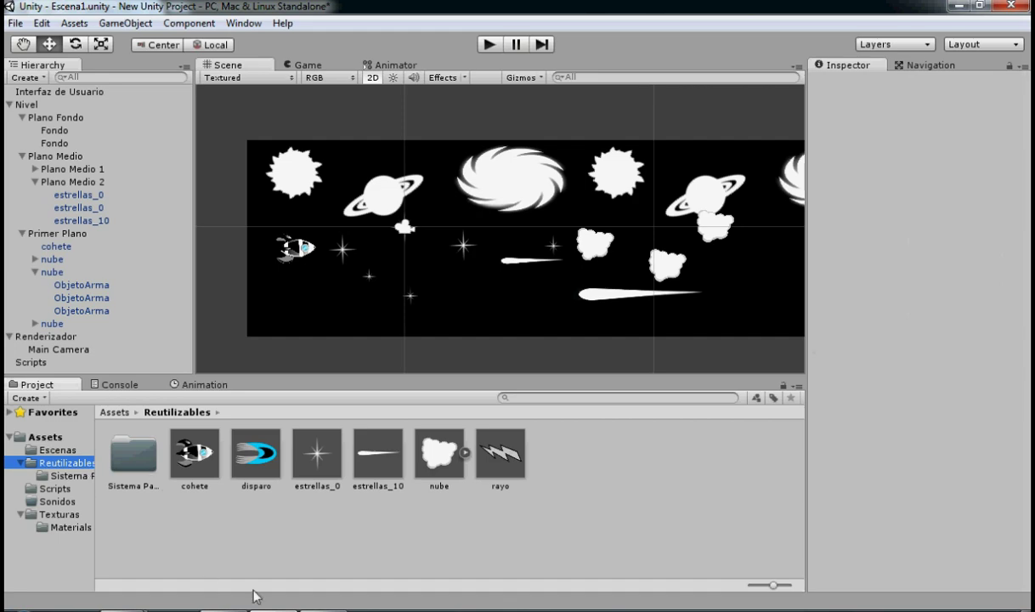
click(55, 488)
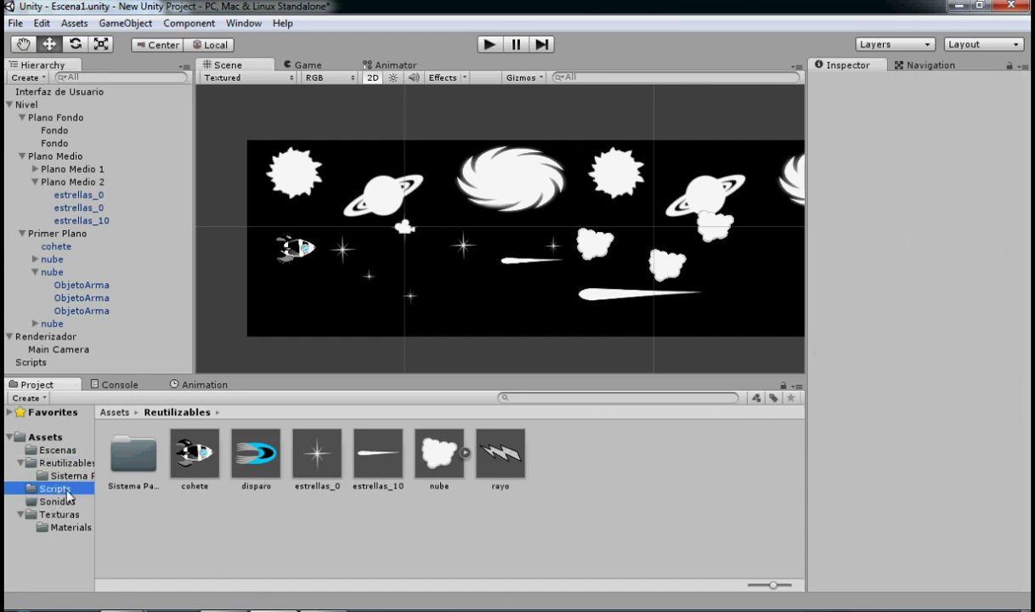
click(32, 362)
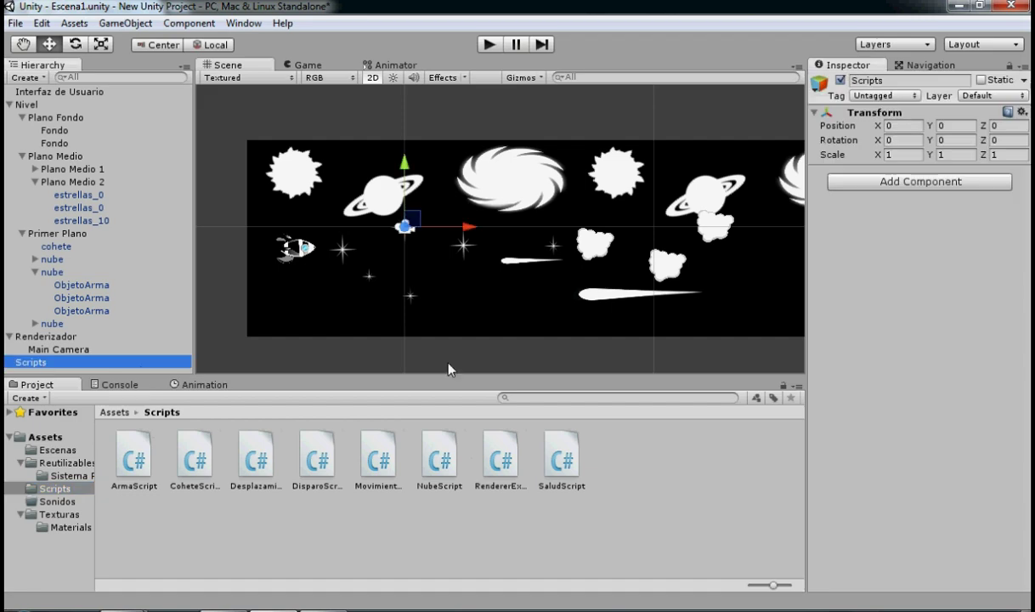
click(915, 178)
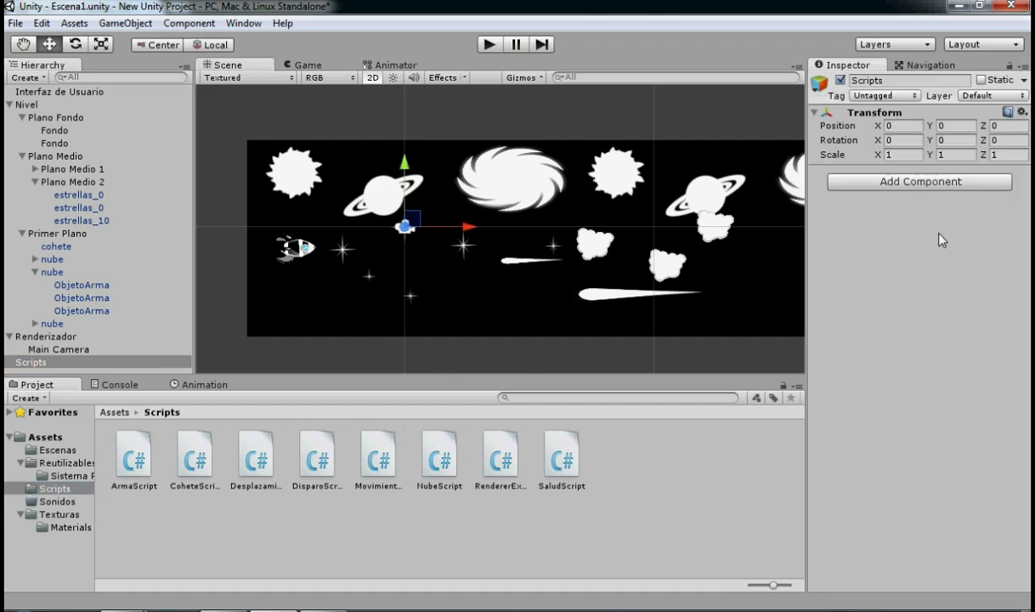
click(854, 397)
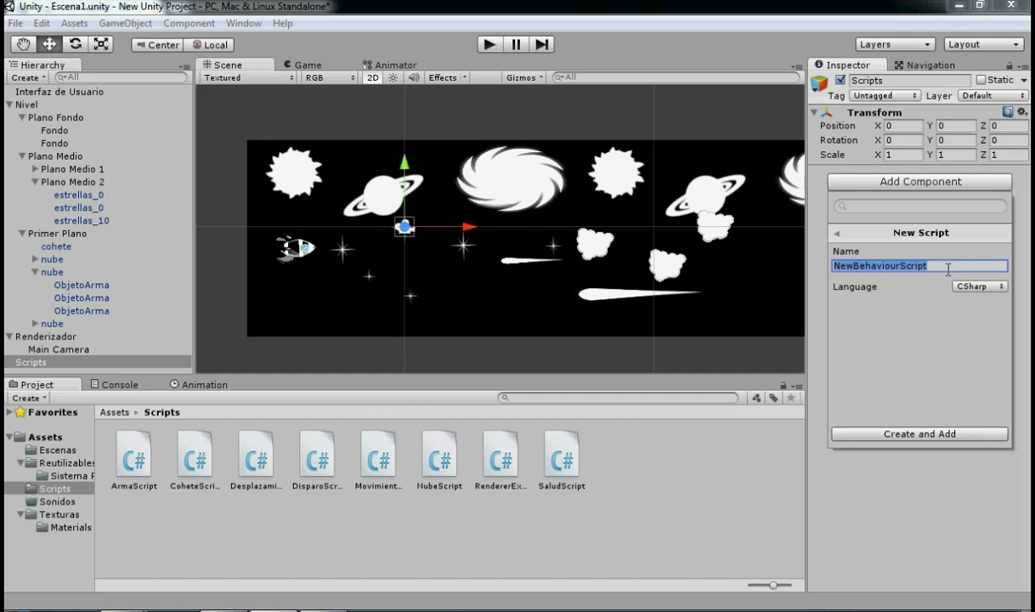
text(Efe)
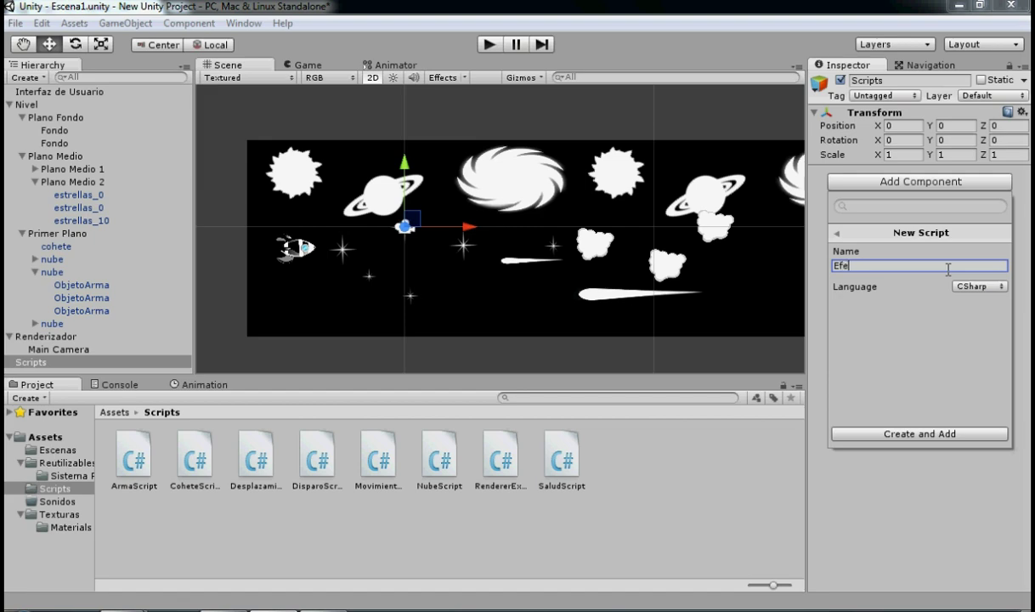
text(ctosE)
text(specialesS)
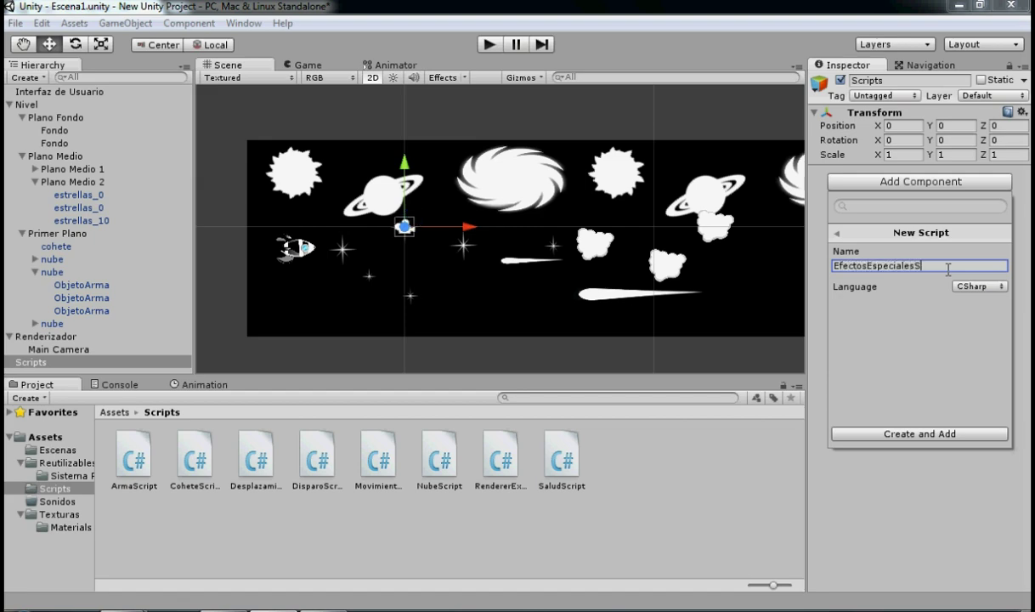
text(cript)
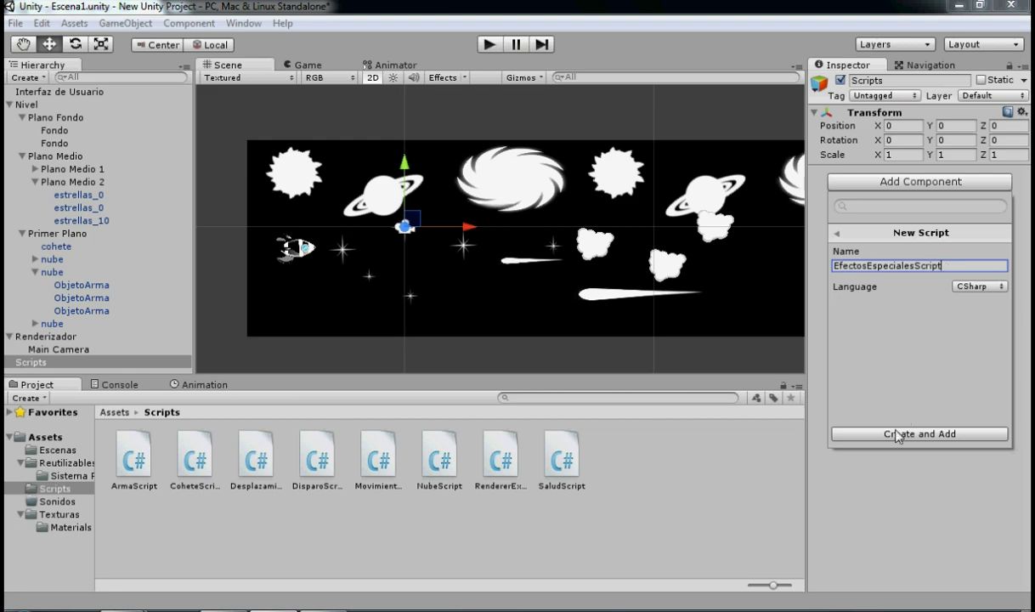
click(858, 433)
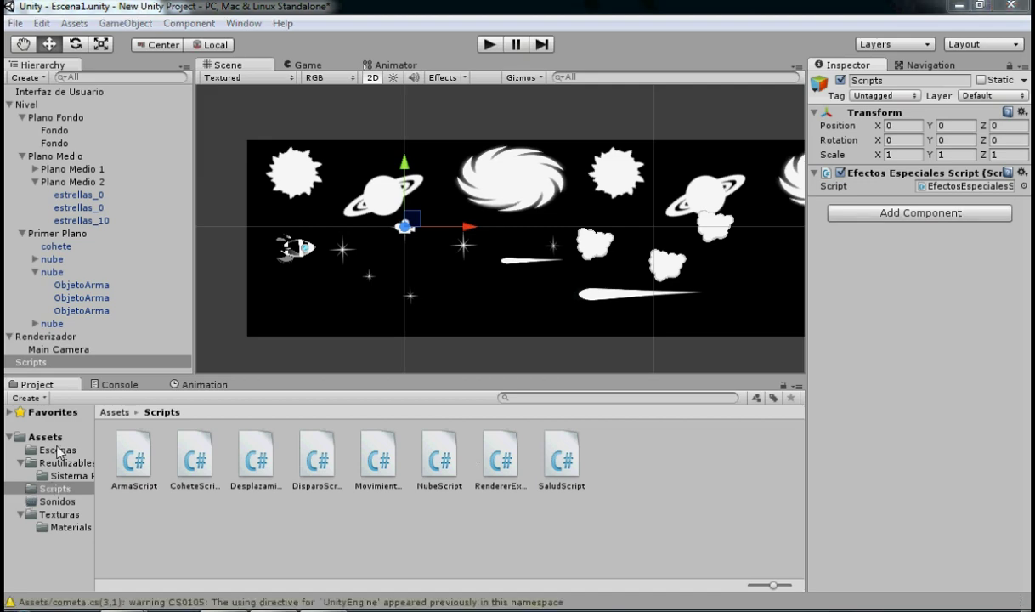
click(45, 436)
- Locate EfectosEspecialesScript in the Scripts folder and open it in MonoDevelop
click(503, 463)
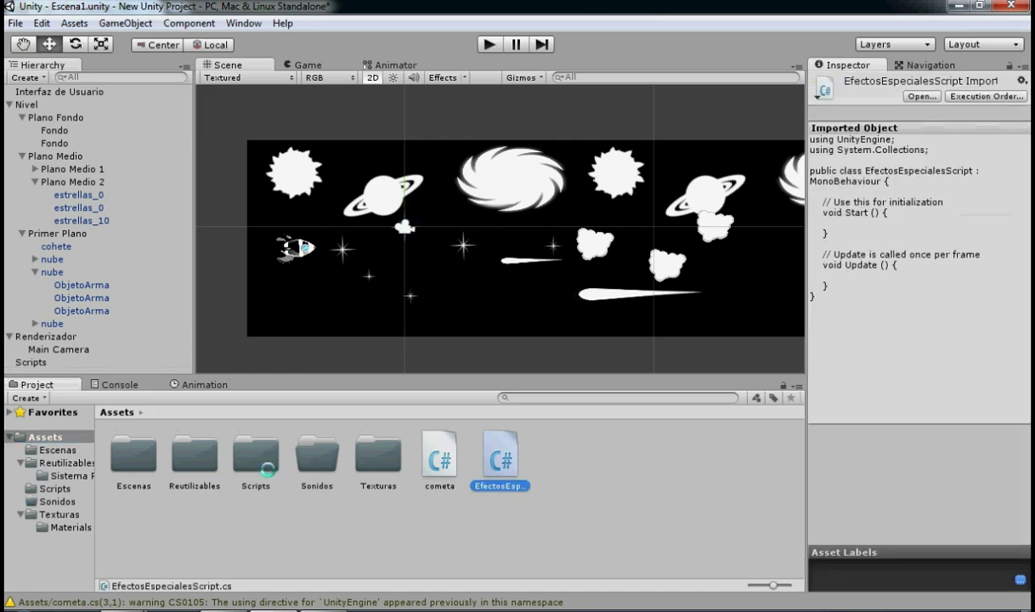
double_click(263, 463)
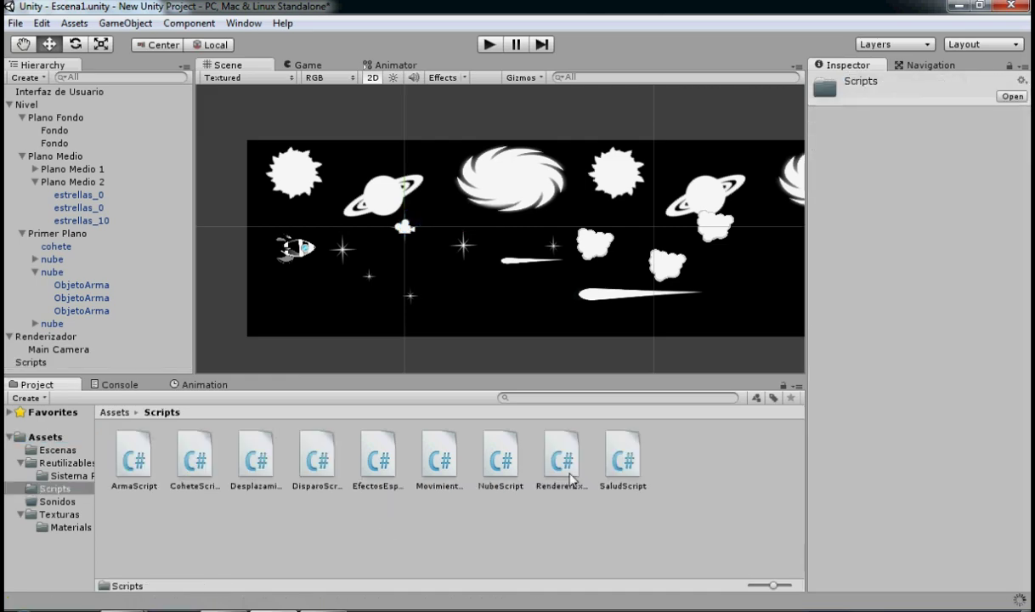
click(376, 463)
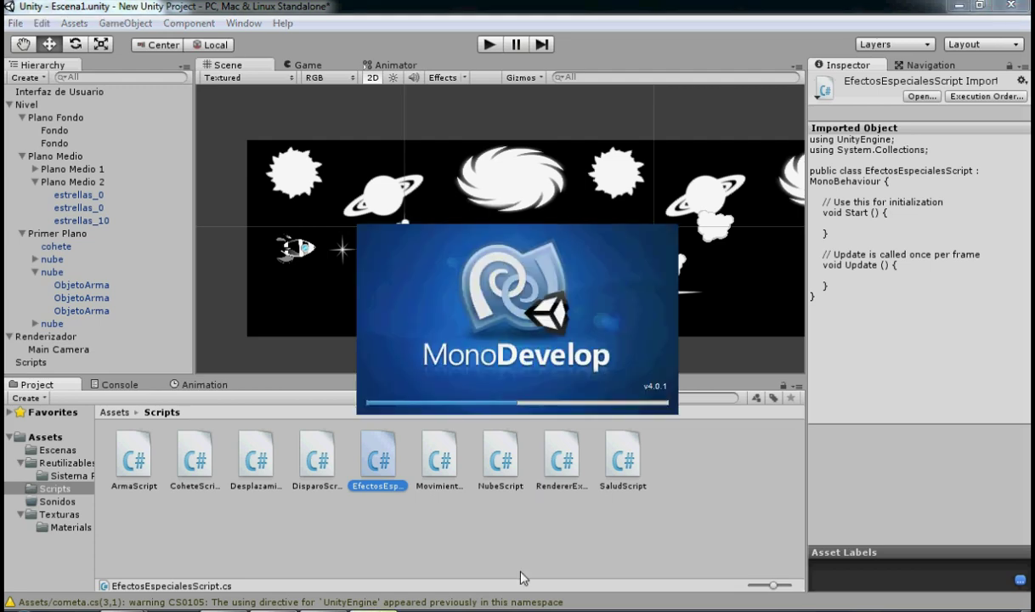
mouse_move(371, 608)
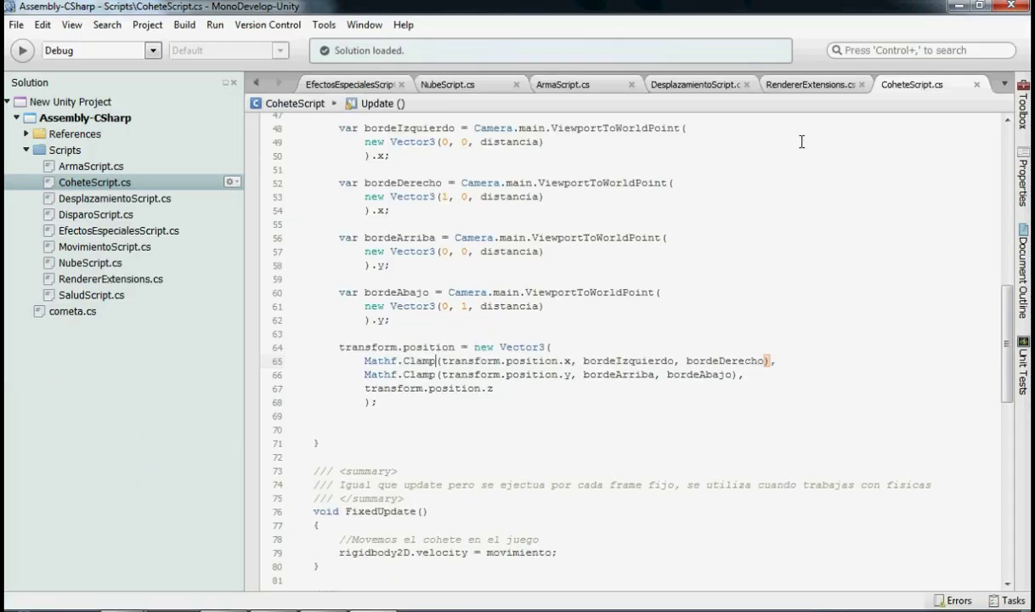
click(349, 85)
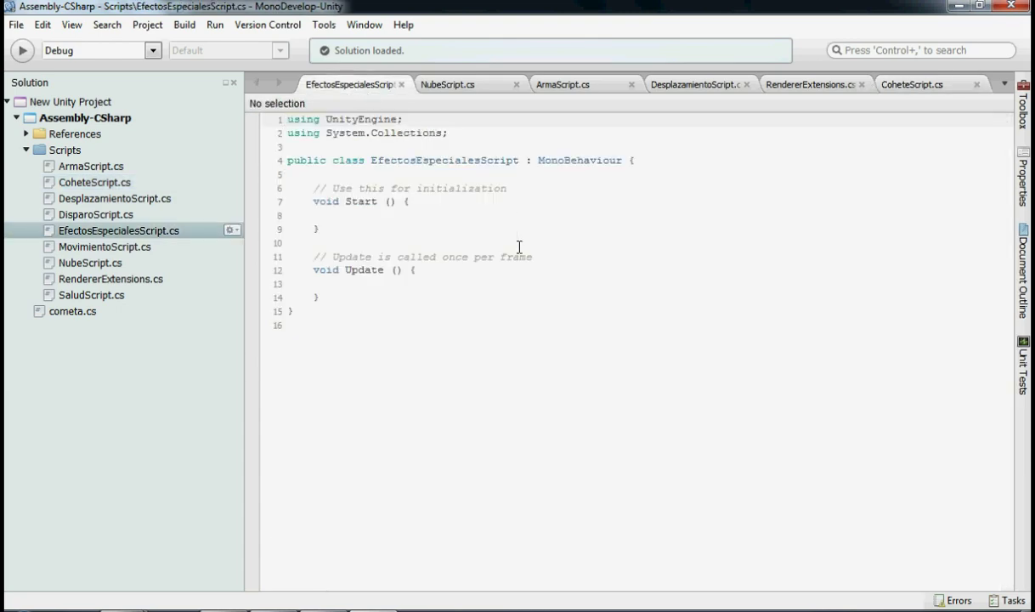
key(ctrl+a)
key(ctrl+v)
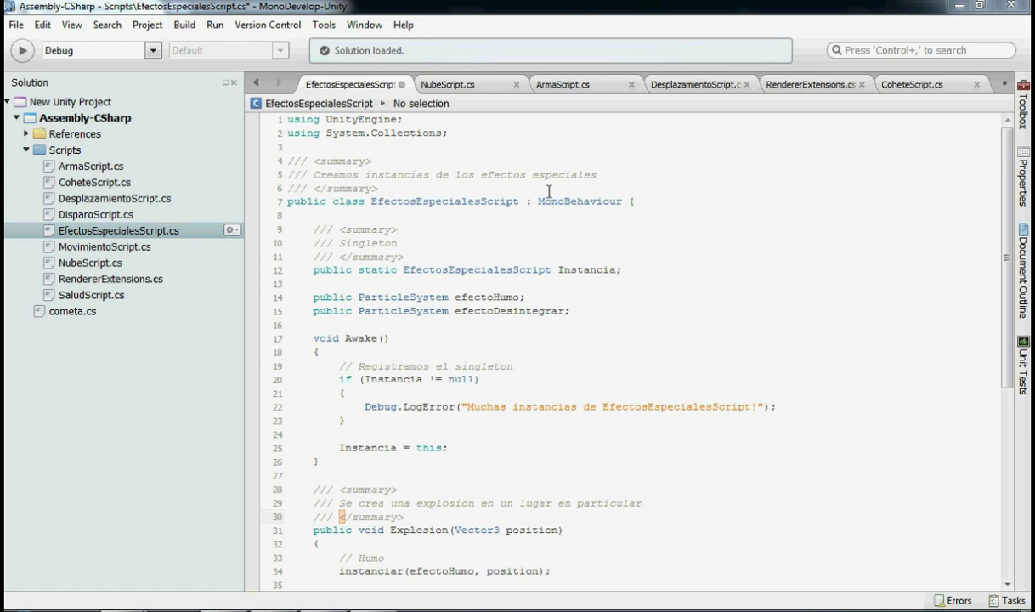
double_click(365, 243)
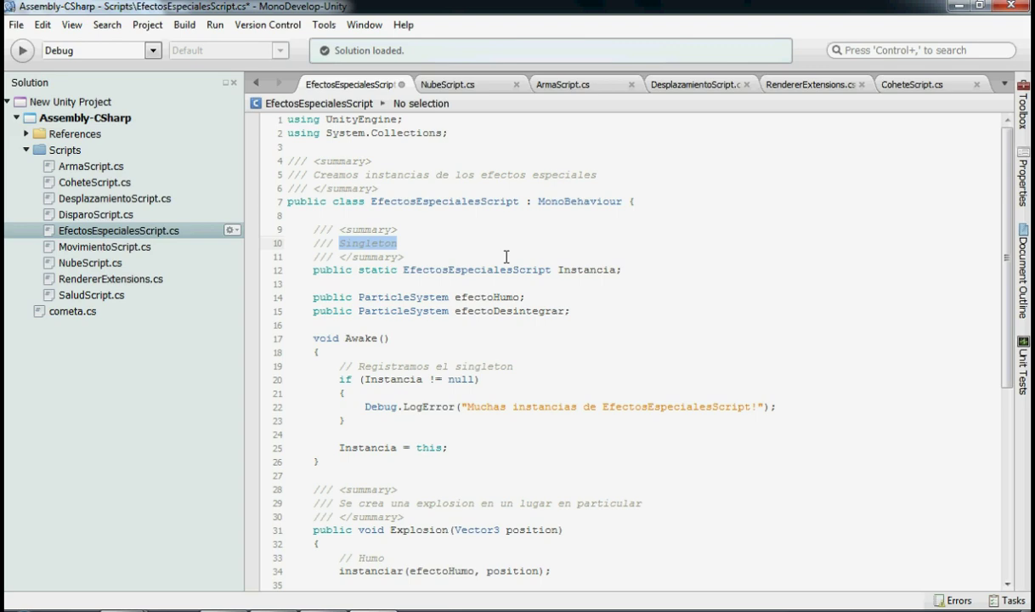
click(501, 269)
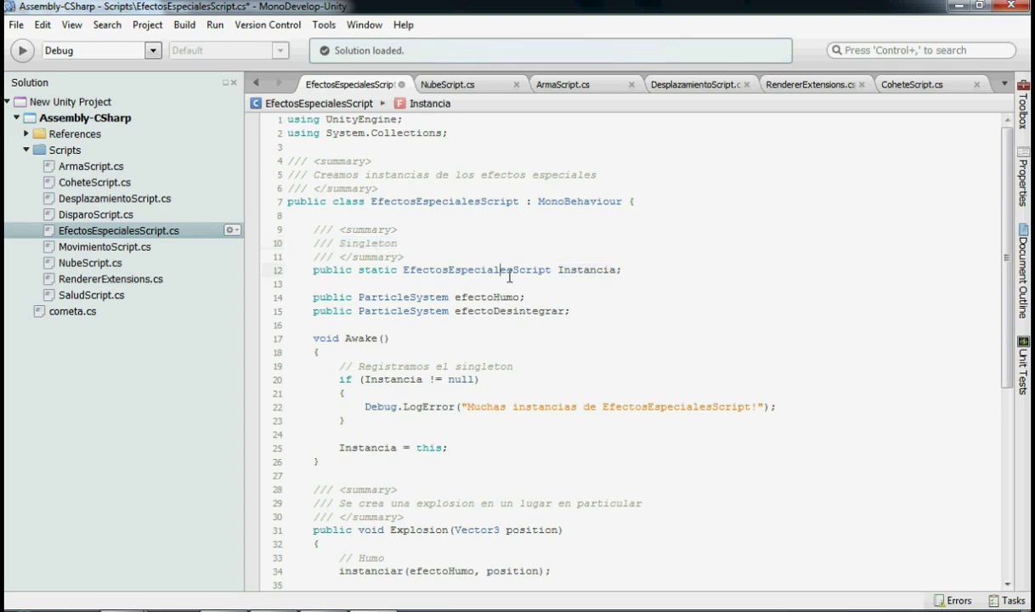
double_click(510, 272)
double_click(576, 270)
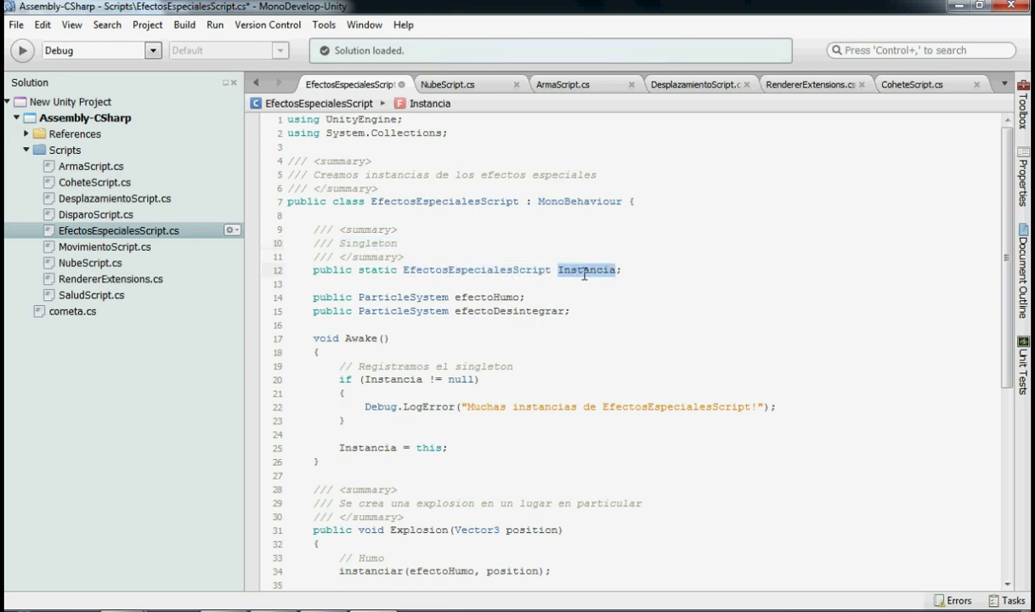
double_click(530, 272)
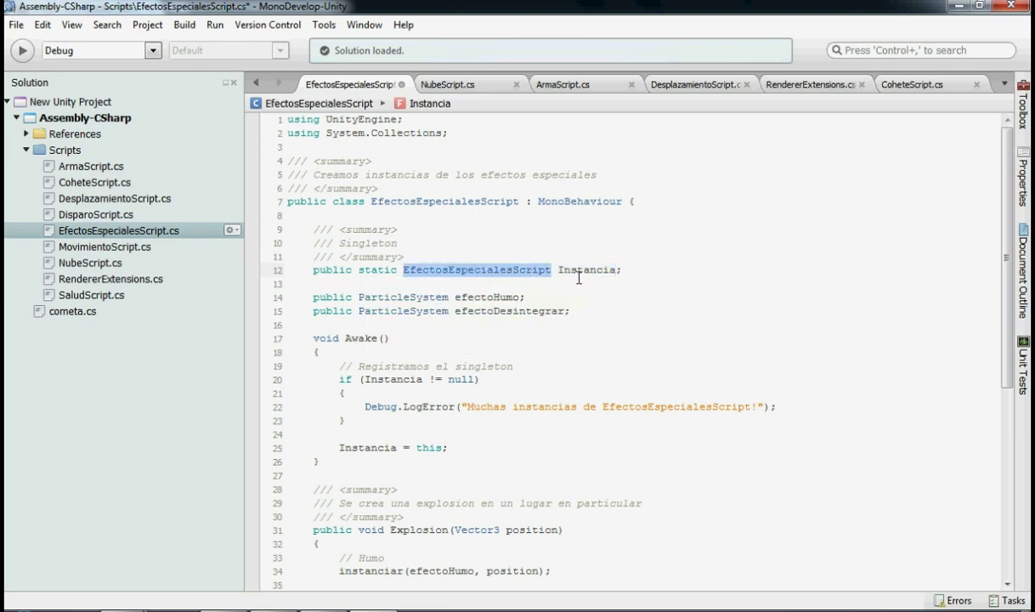
mouse_move(578, 278)
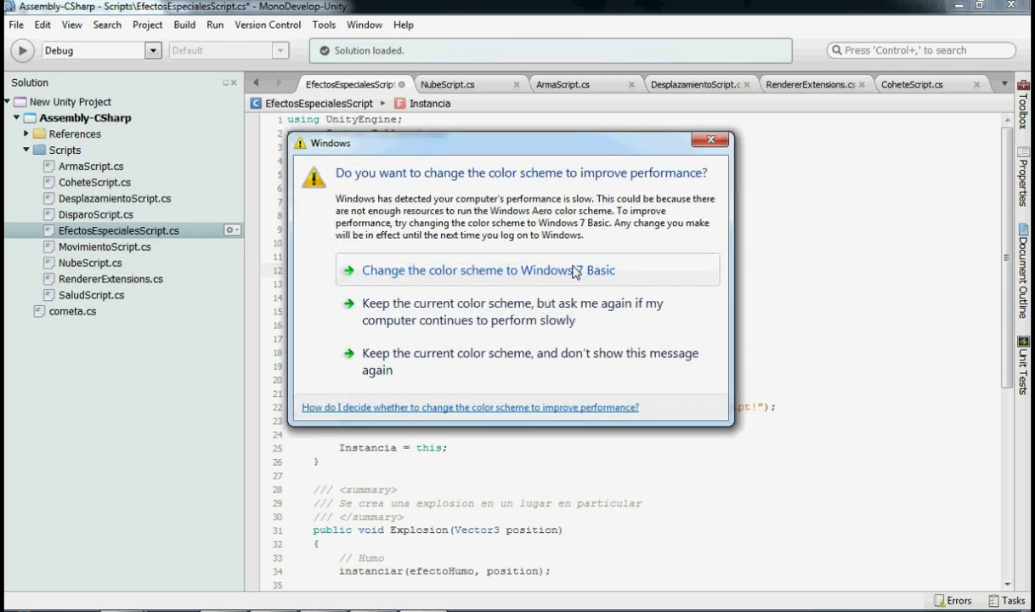
- Choose Windows 7 Basic in the colour prompt, then review the efectoHumo and efectoDesintegrar fields
click(574, 271)
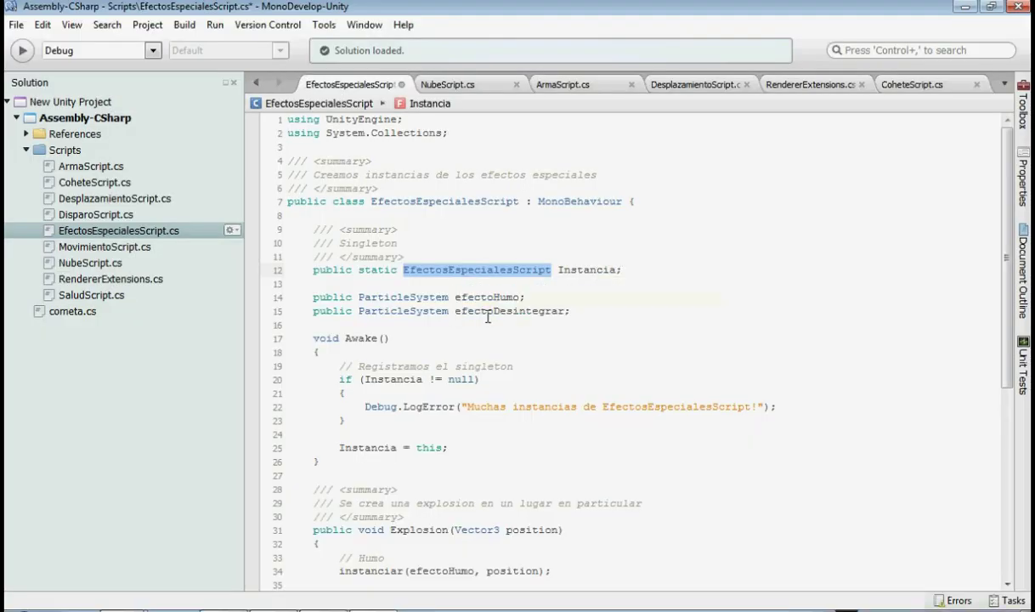
click(523, 297)
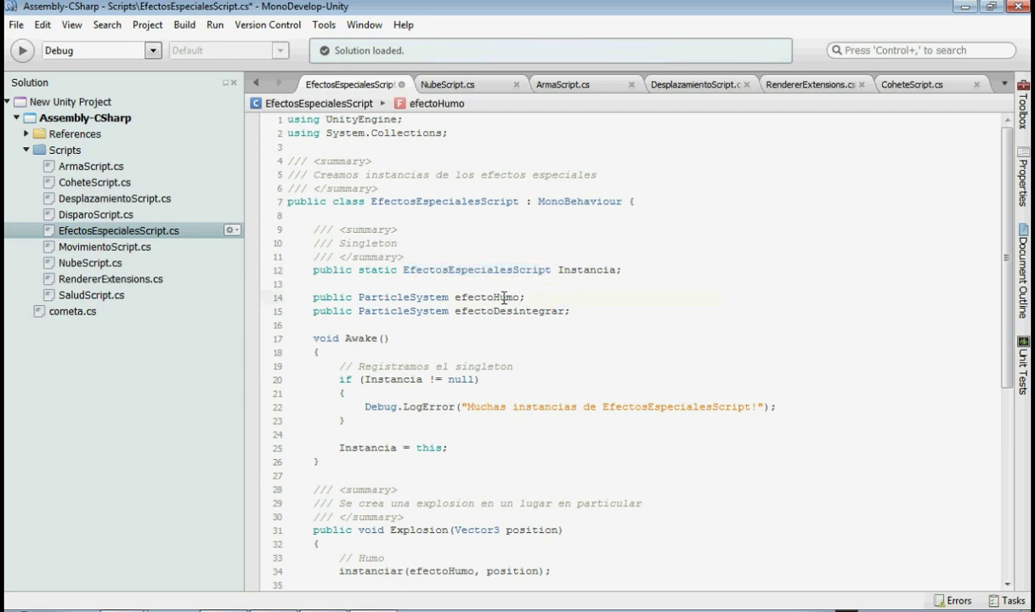
double_click(469, 298)
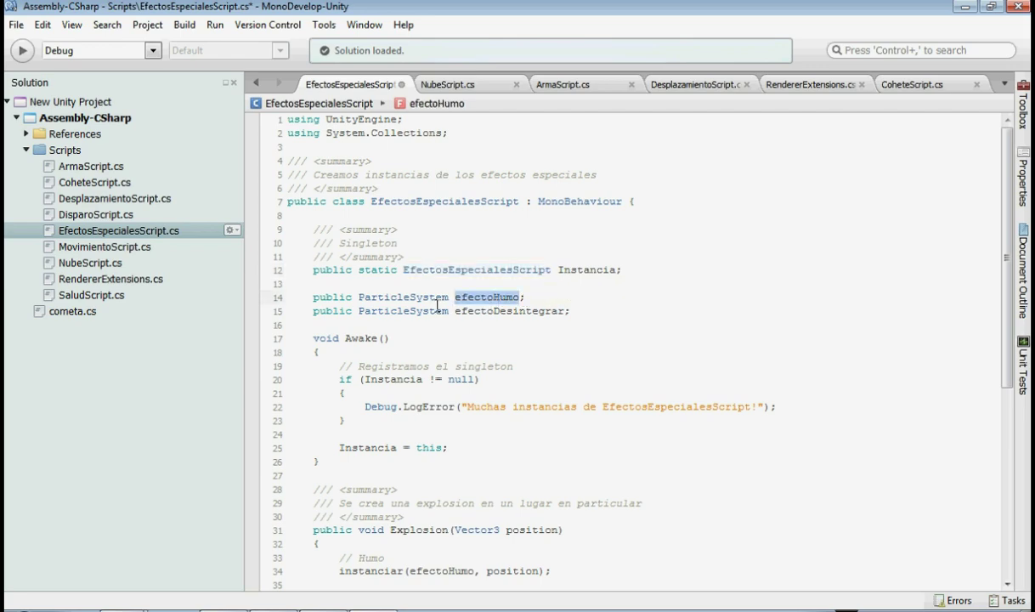
double_click(513, 313)
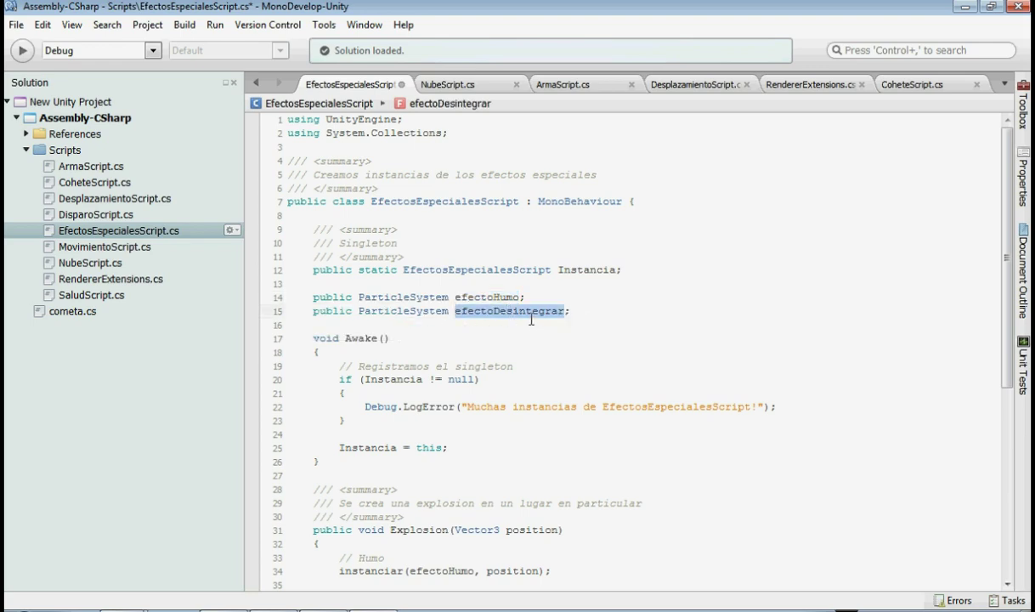
scroll(531, 317, down, 3)
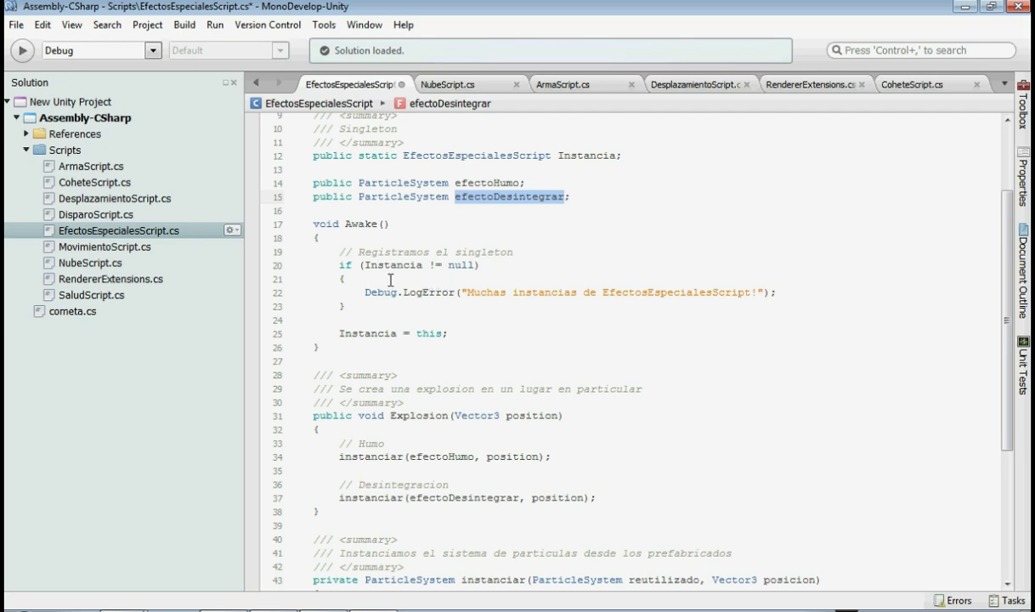
- Review the Instancia null check and singleton assignment inside Awake
click(402, 269)
double_click(403, 268)
scroll(462, 276, up, 3)
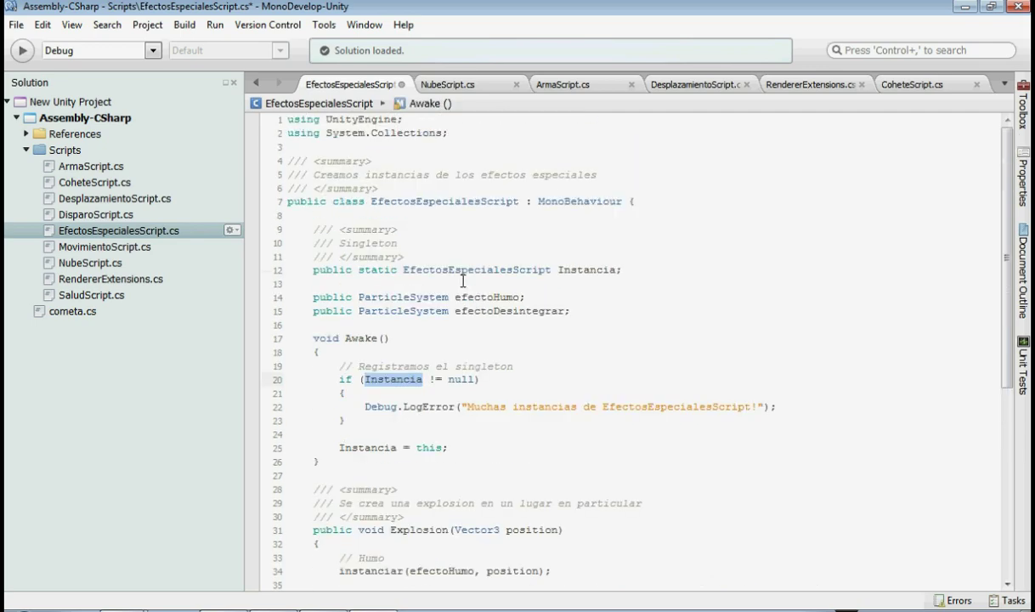
scroll(462, 280, down, 3)
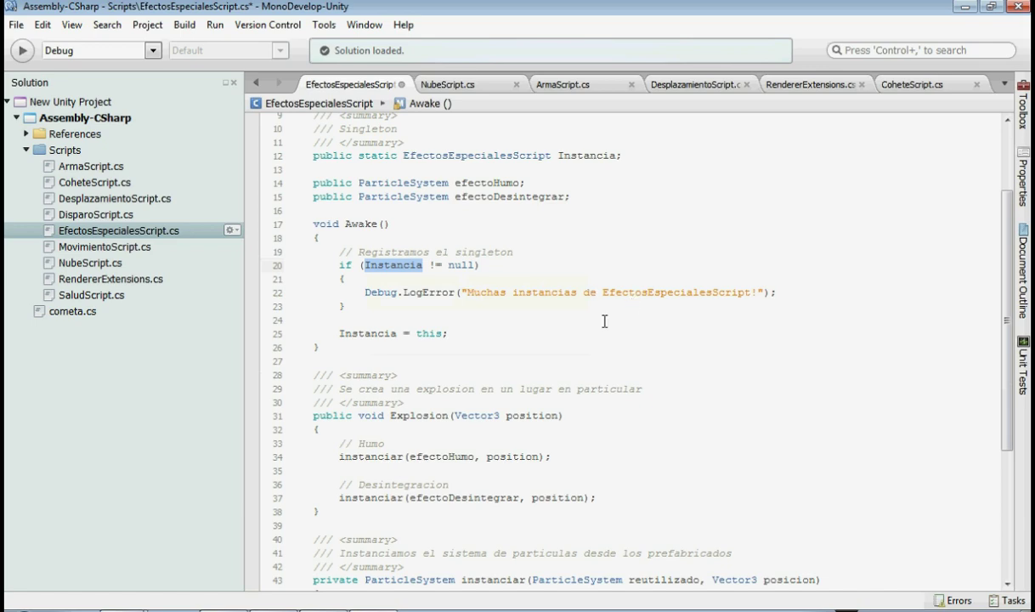
double_click(374, 333)
scroll(468, 331, down, 2)
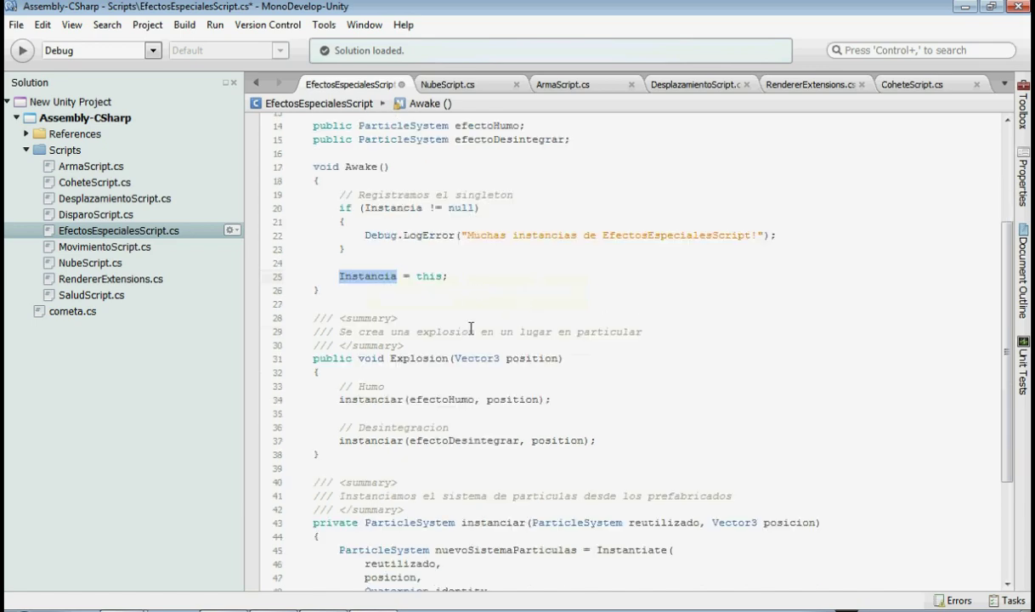
scroll(469, 329, down, 1)
scroll(471, 329, down, 1)
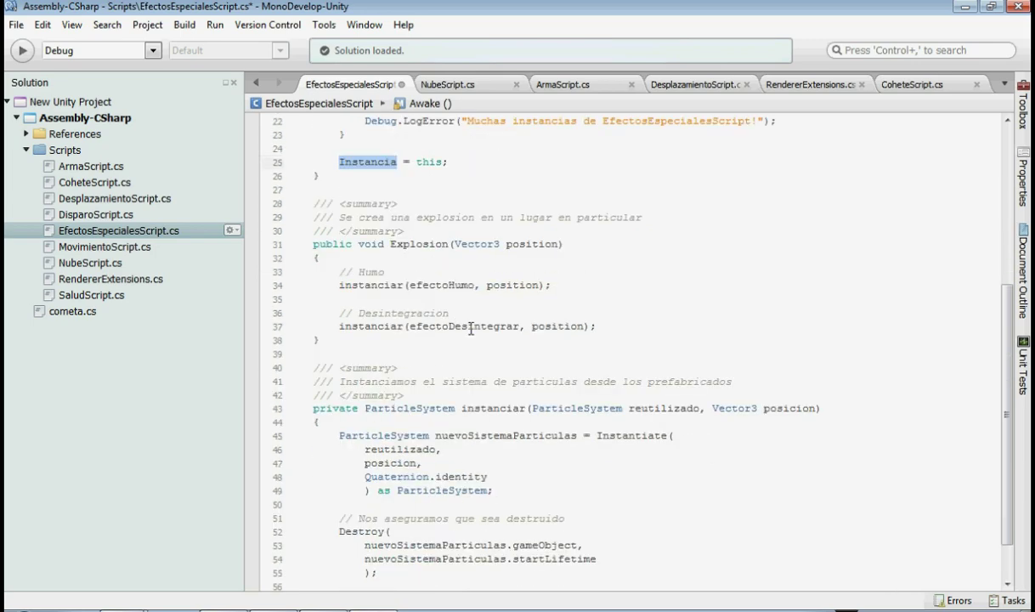
- Review the Explosion method and its description comment
double_click(429, 246)
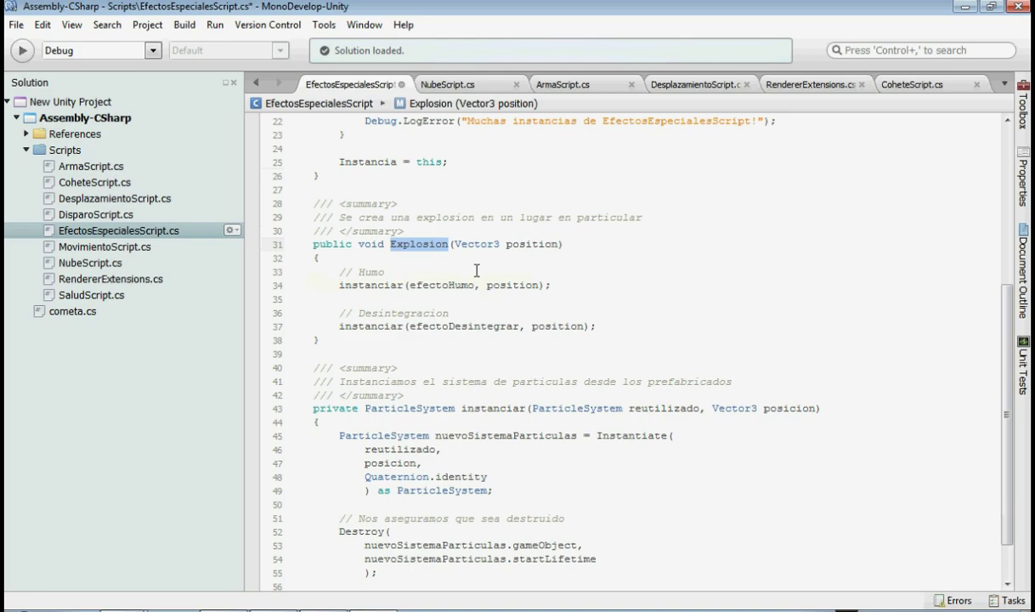
scroll(477, 271, down, 2)
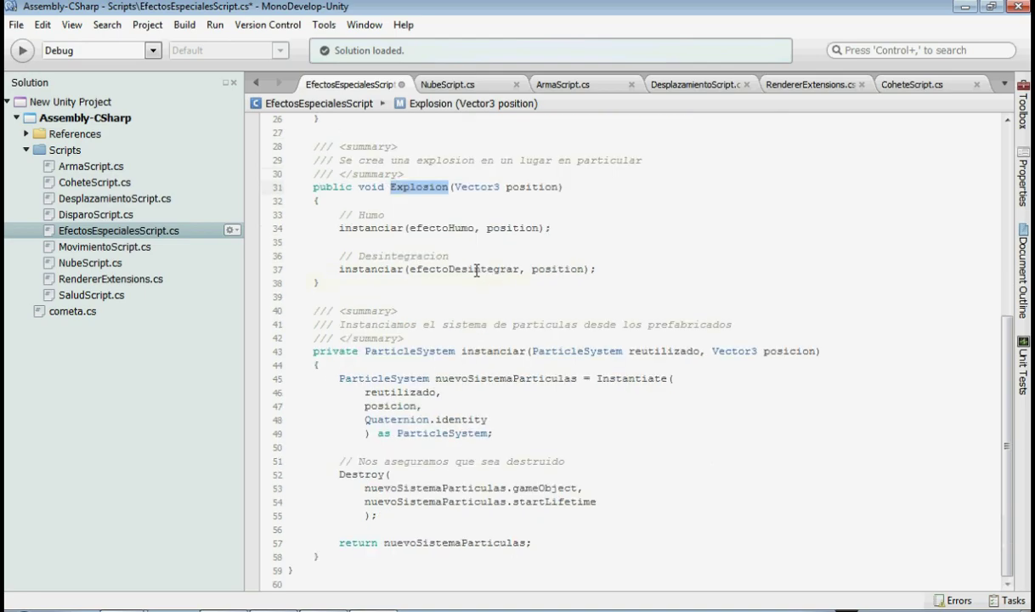
scroll(476, 270, up, 3)
scroll(477, 270, down, 3)
scroll(476, 270, up, 2)
scroll(477, 270, down, 2)
scroll(474, 270, up, 2)
scroll(472, 306, down, 2)
scroll(461, 268, up, 2)
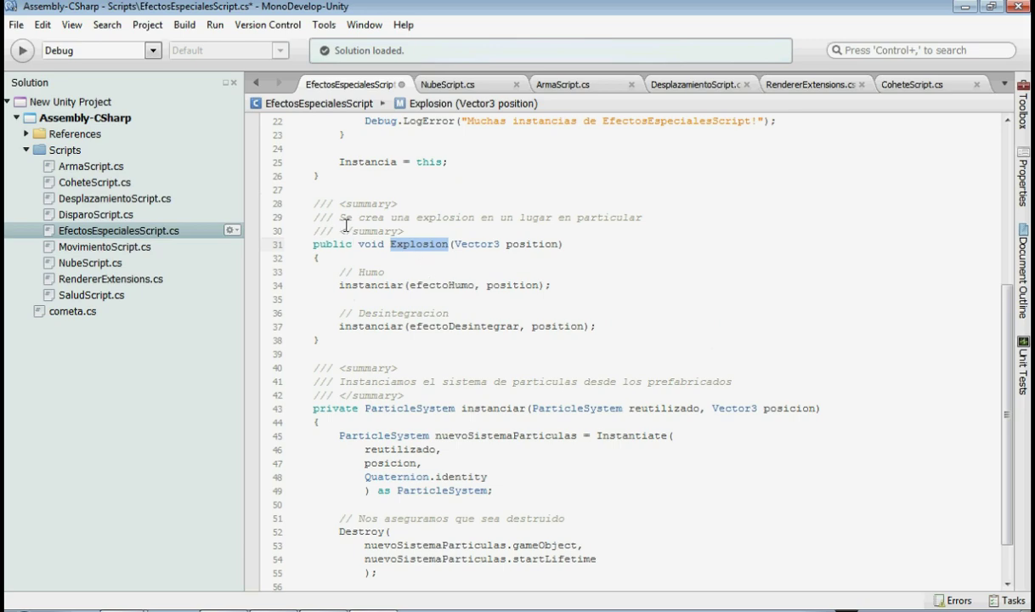
drag(337, 218, 590, 219)
click(592, 229)
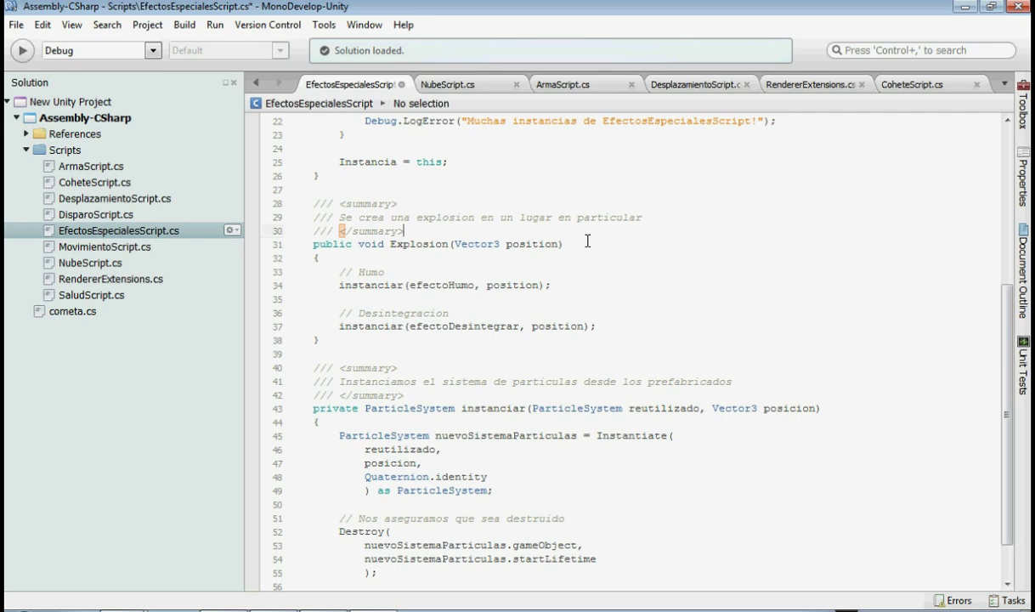
- Rename the Explosion parameter position to posicion on lines 31, 34 and 37
click(533, 246)
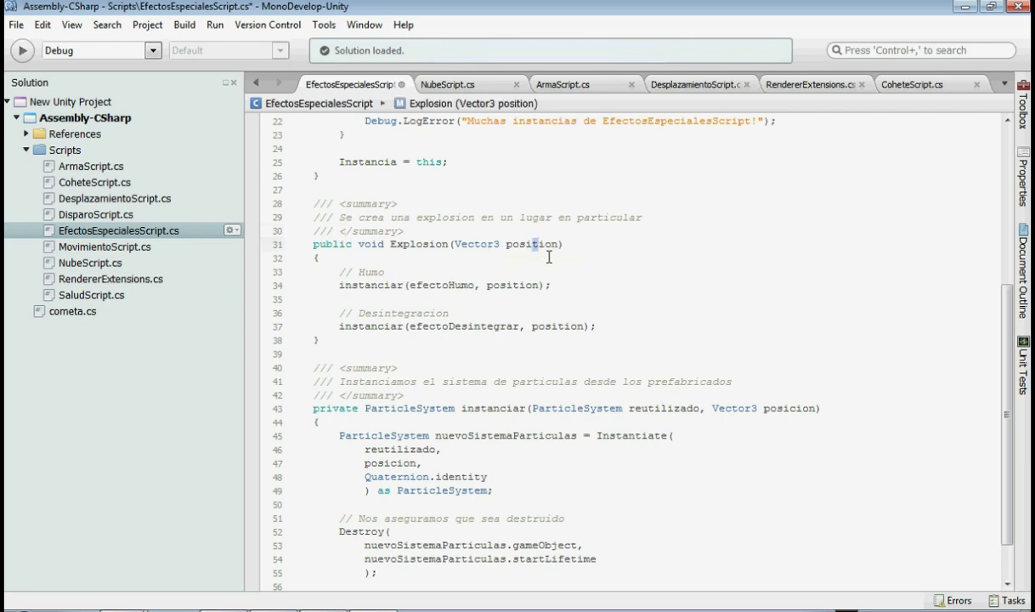
text(c)
key(BackSpace)
text(c)
click(567, 328)
key(BackSpace)
text(c)
- Review the instanciar calls and the instanciar method definition with its reutilizado parameter
double_click(381, 287)
double_click(451, 287)
double_click(507, 286)
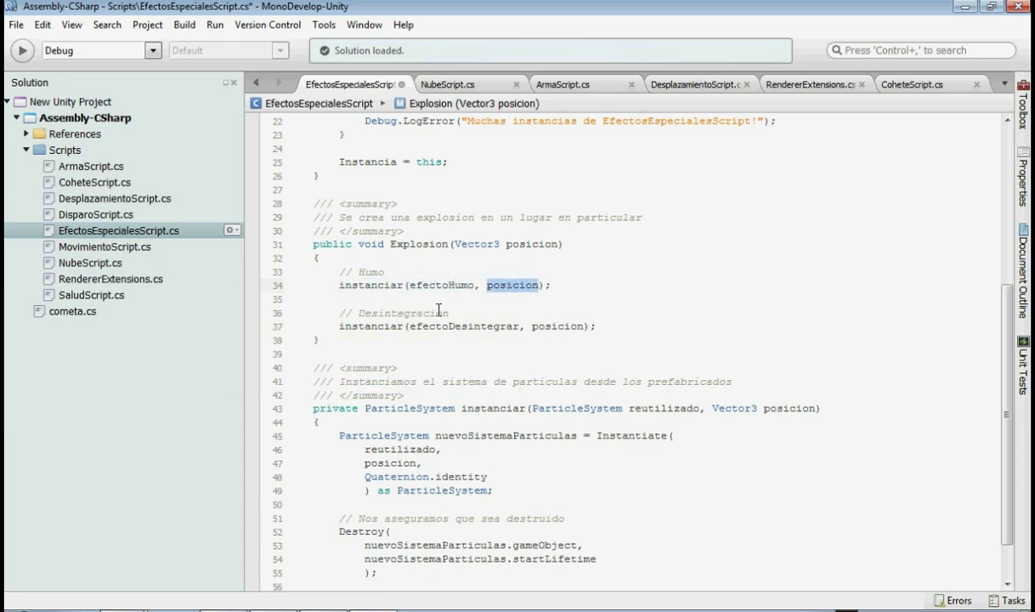
double_click(371, 286)
scroll(382, 382, down, 2)
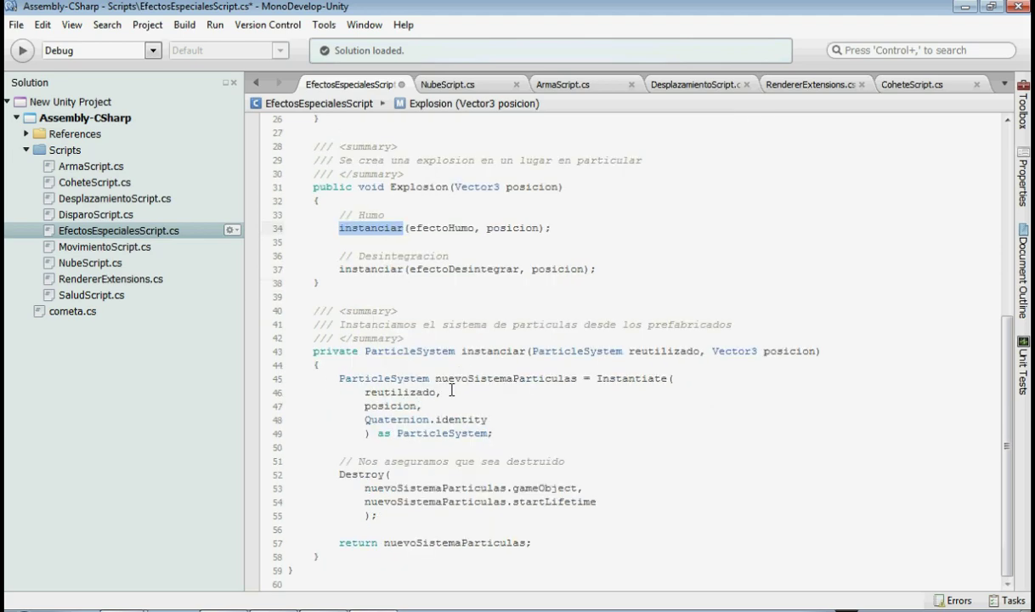
double_click(493, 351)
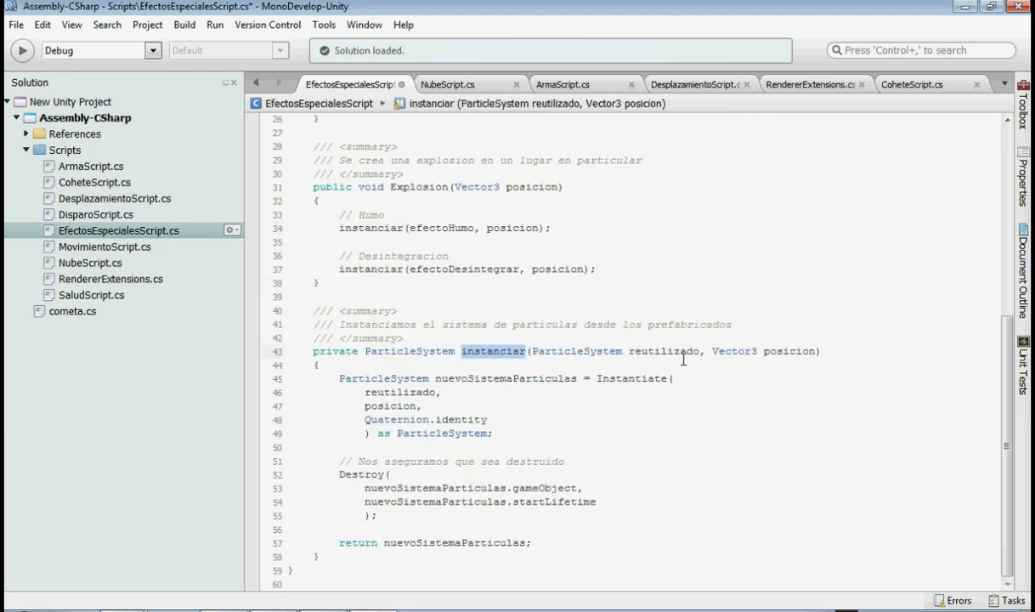
mouse_move(671, 360)
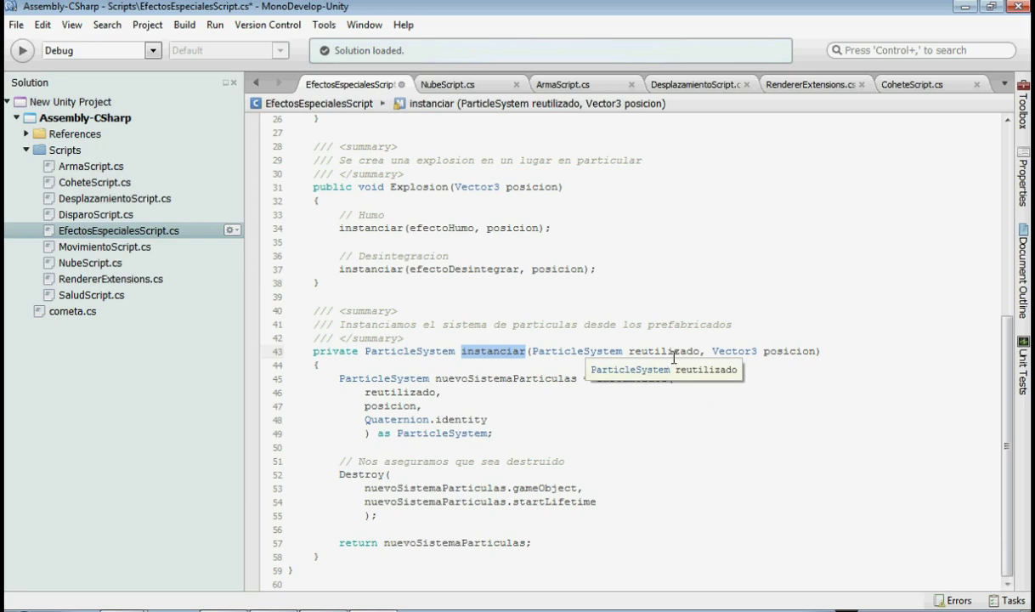
double_click(673, 352)
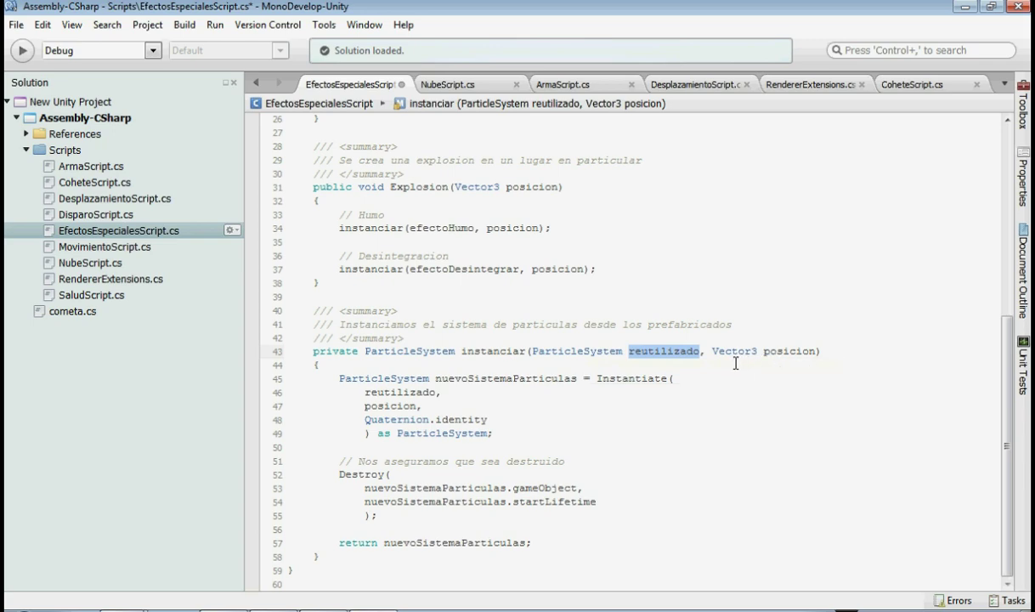
double_click(449, 227)
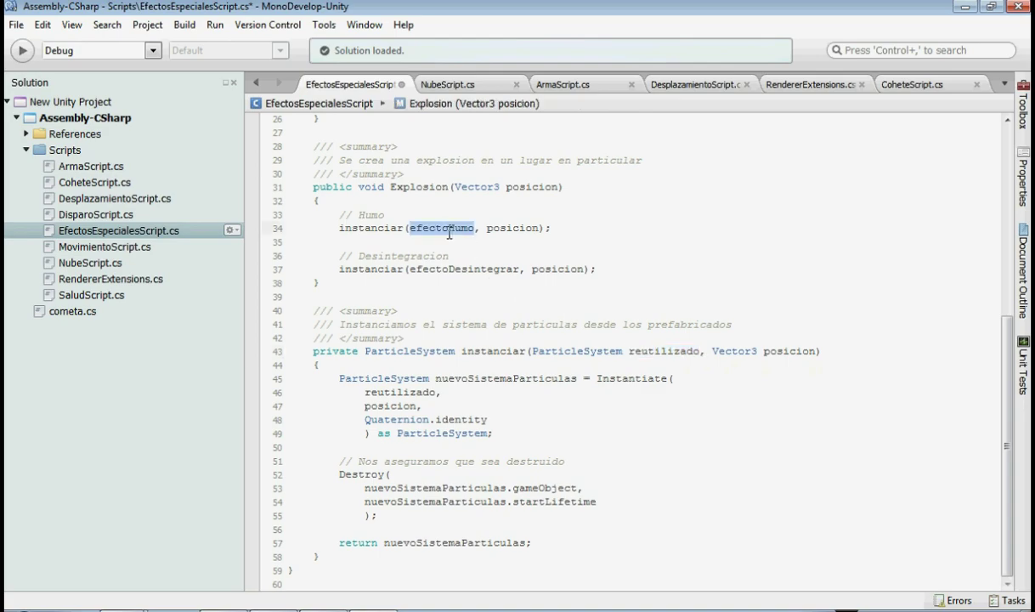
scroll(471, 234, up, 2)
scroll(543, 285, up, 4)
scroll(554, 291, up, 4)
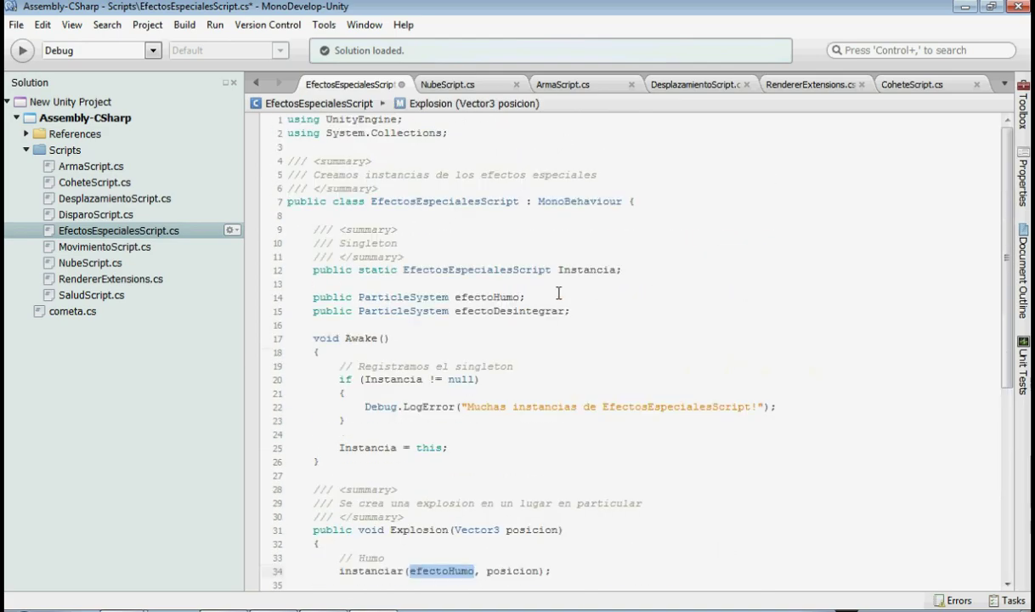
scroll(481, 317, down, 8)
scroll(487, 317, down, 2)
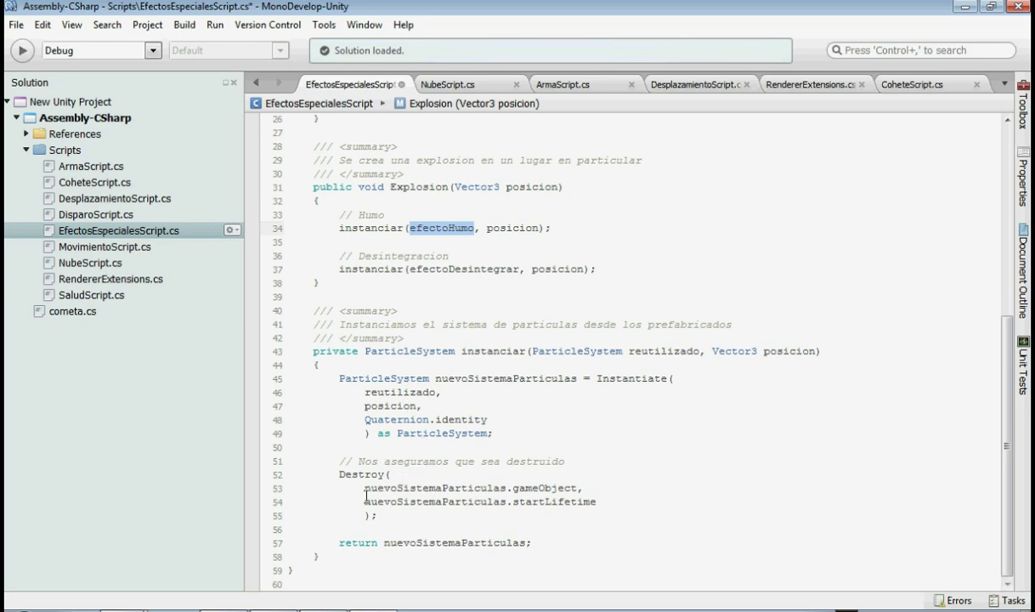
drag(365, 491, 574, 490)
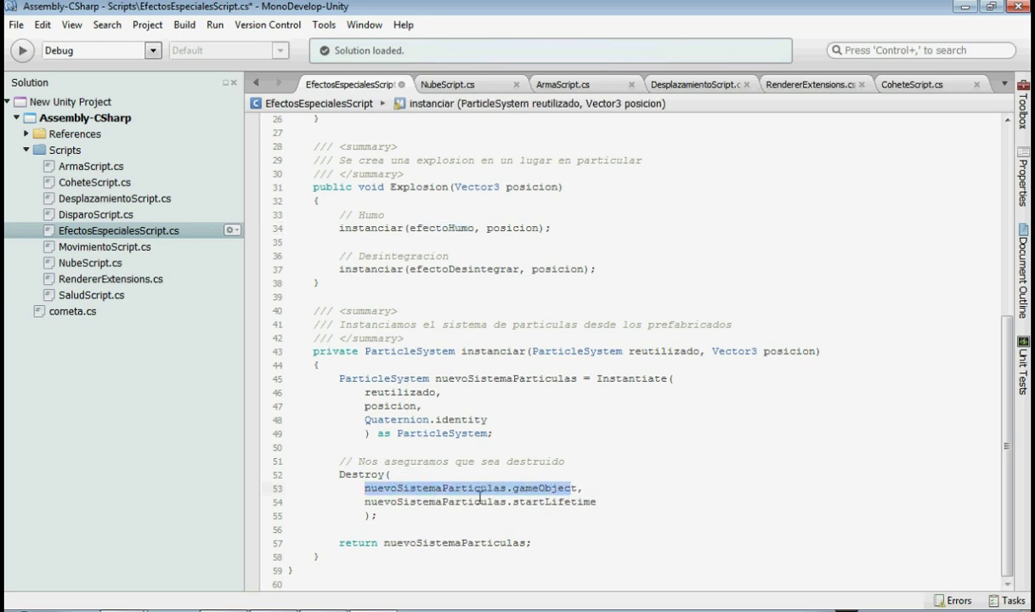
double_click(519, 487)
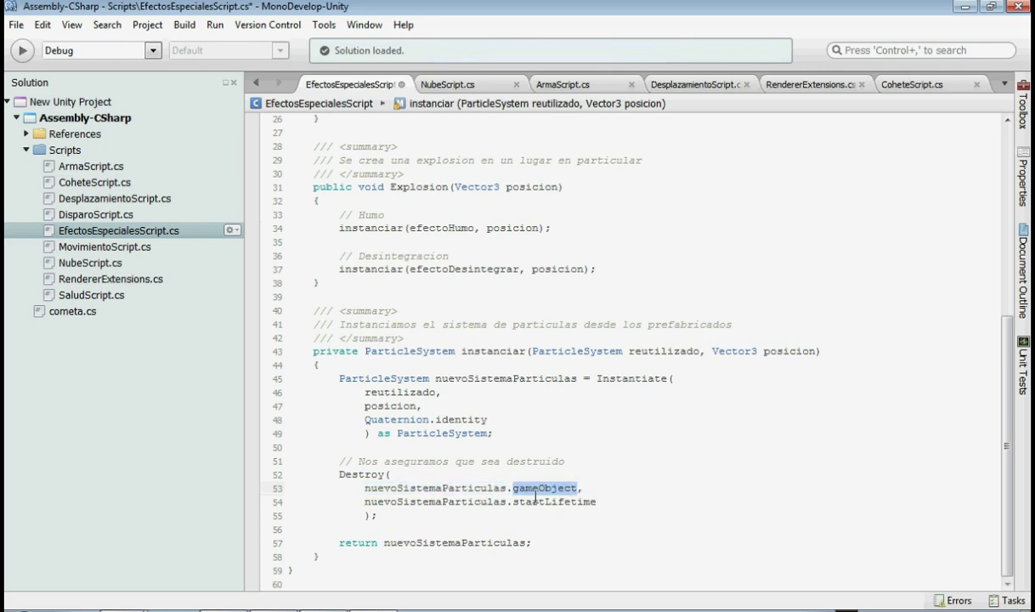
double_click(384, 503)
double_click(561, 507)
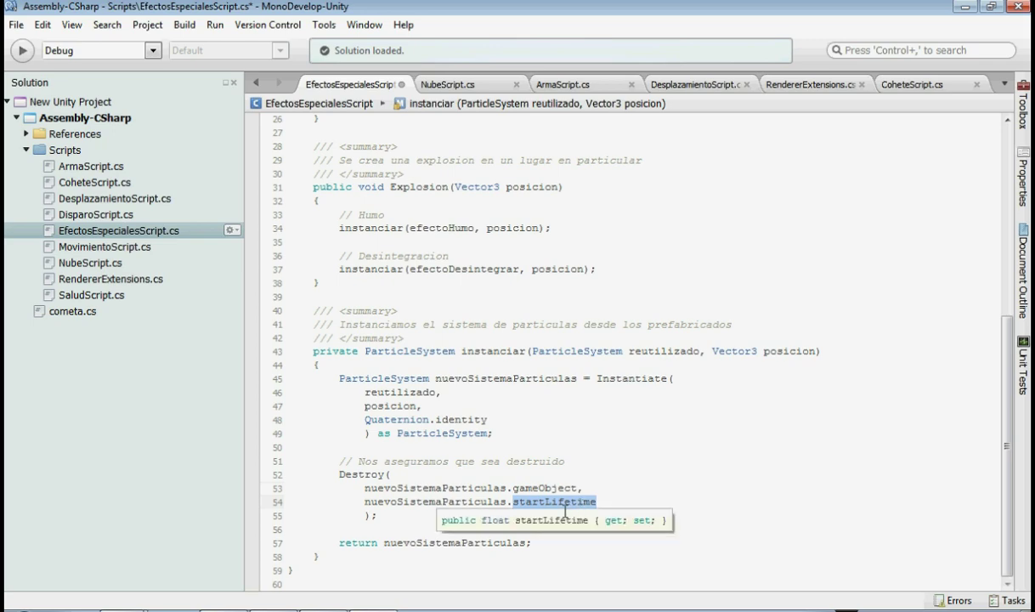
double_click(437, 544)
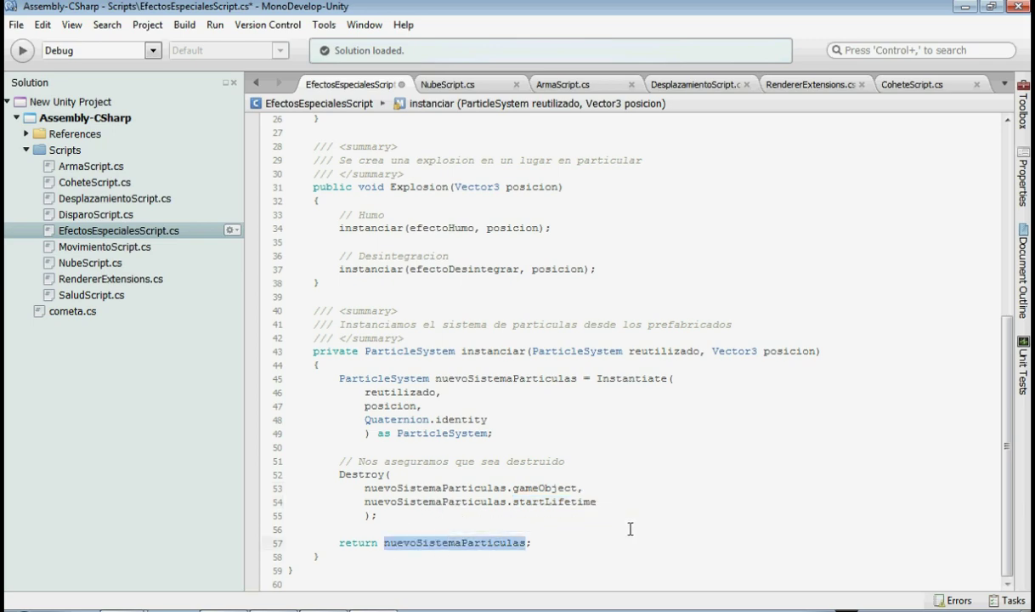
scroll(564, 491, up, 3)
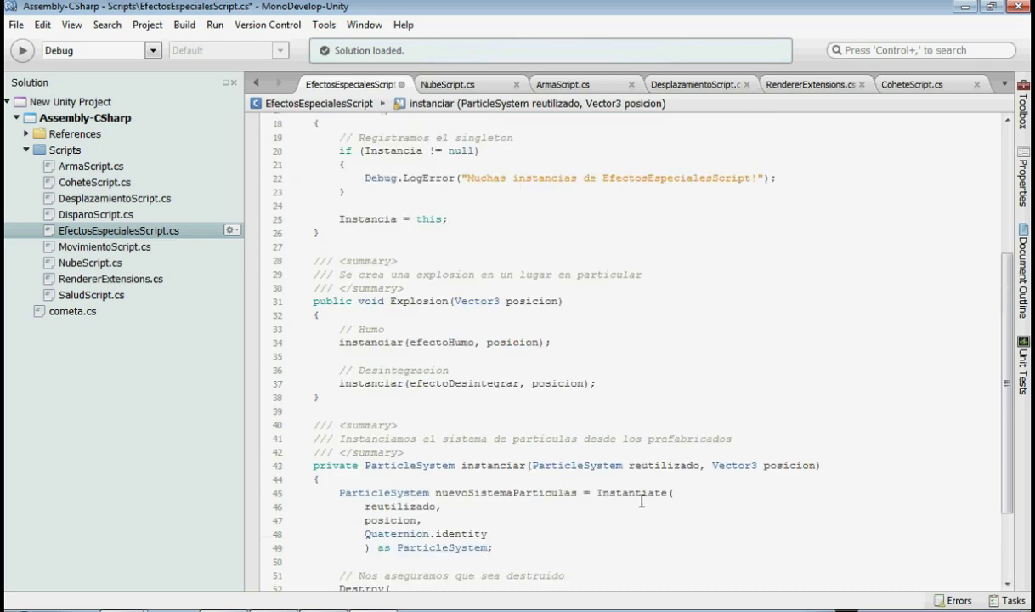
scroll(625, 484, up, 6)
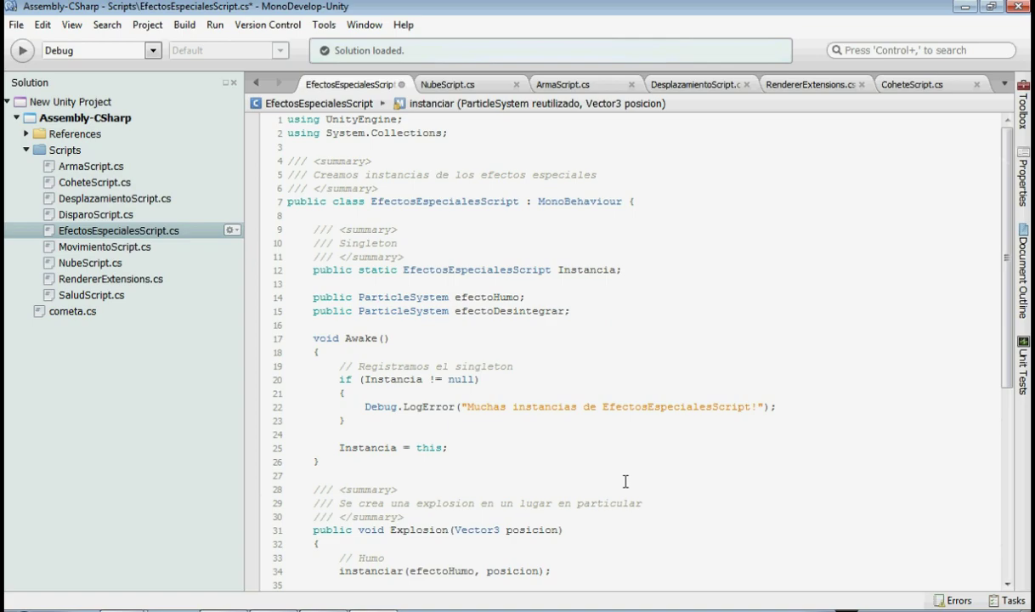
scroll(625, 482, down, 3)
scroll(625, 482, up, 1)
scroll(625, 482, up, 2)
scroll(625, 481, down, 7)
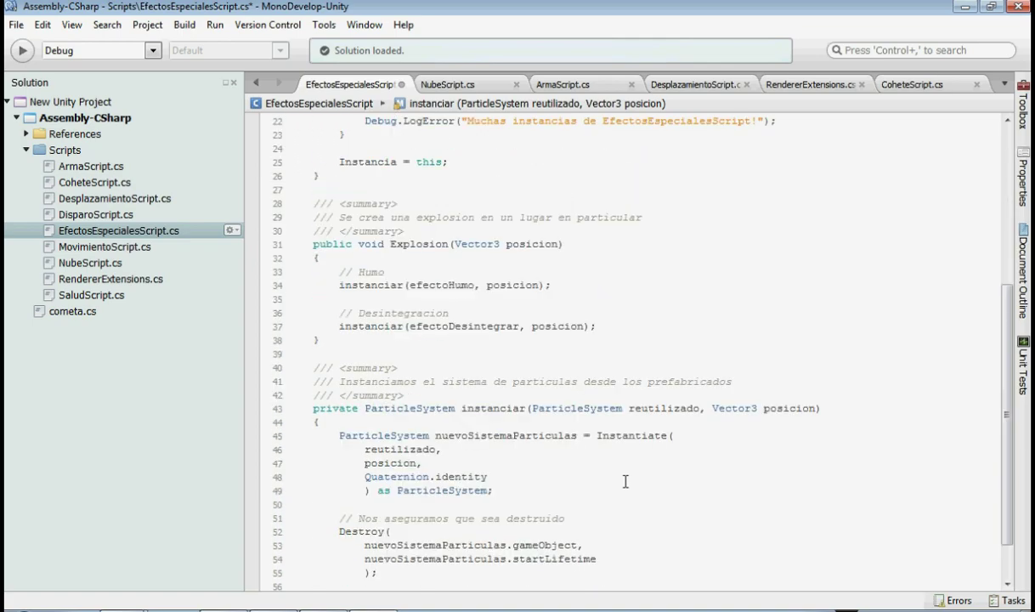
scroll(625, 481, down, 2)
scroll(558, 418, up, 2)
mouse_move(558, 418)
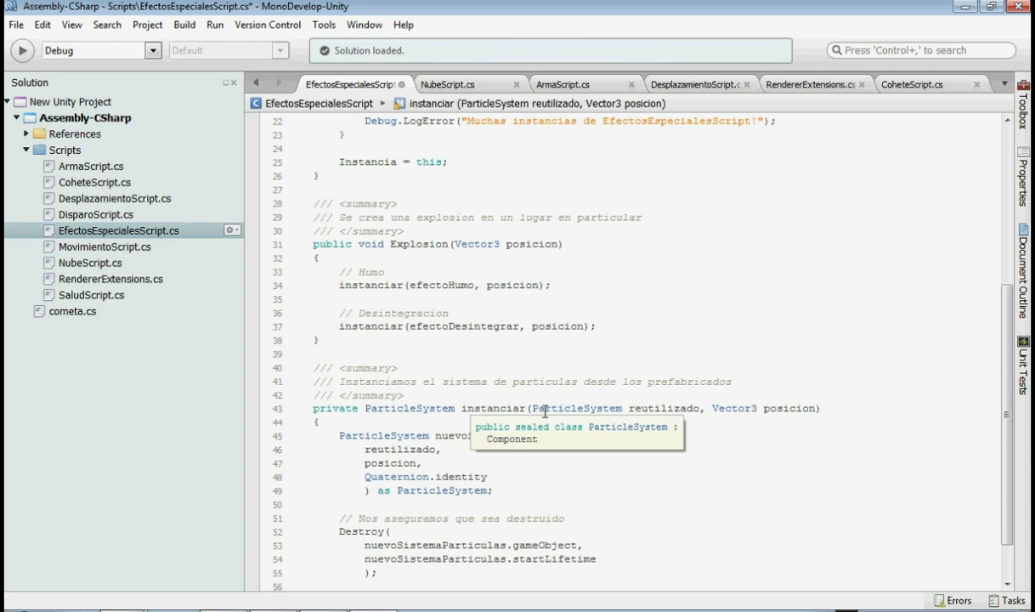
mouse_move(518, 288)
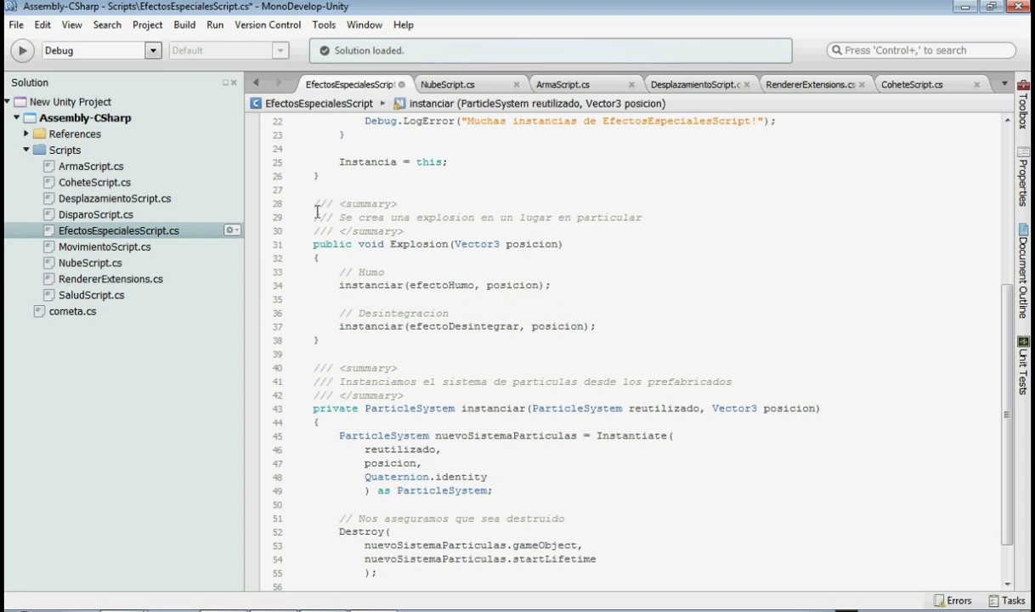
- In SaludScript.cs, paste EfectosEspecialesScript.Instancia.Explosion(transform.position); above Destroy(gameObject)
click(99, 296)
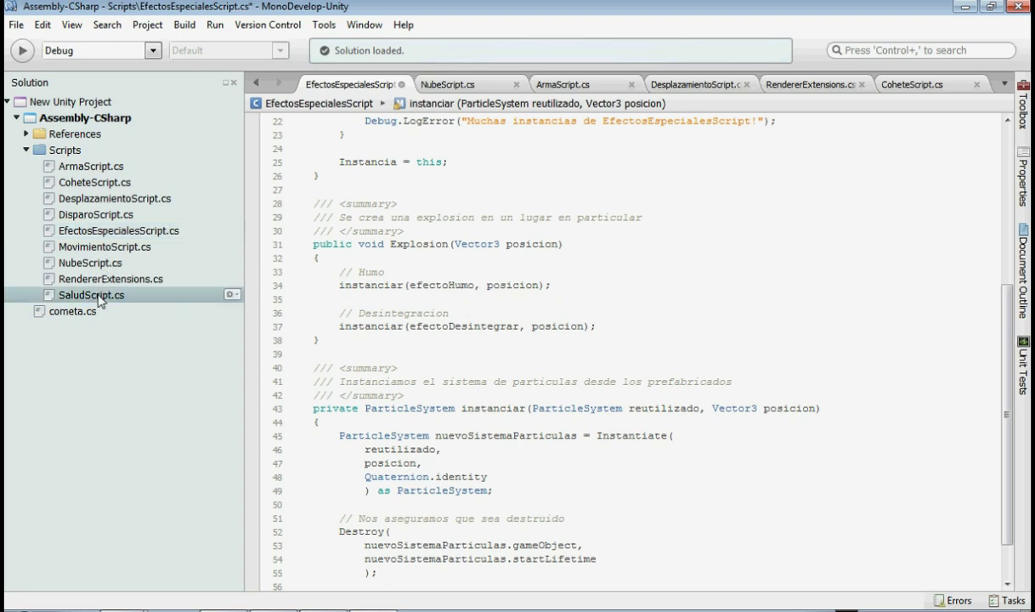
double_click(99, 296)
scroll(569, 259, down, 3)
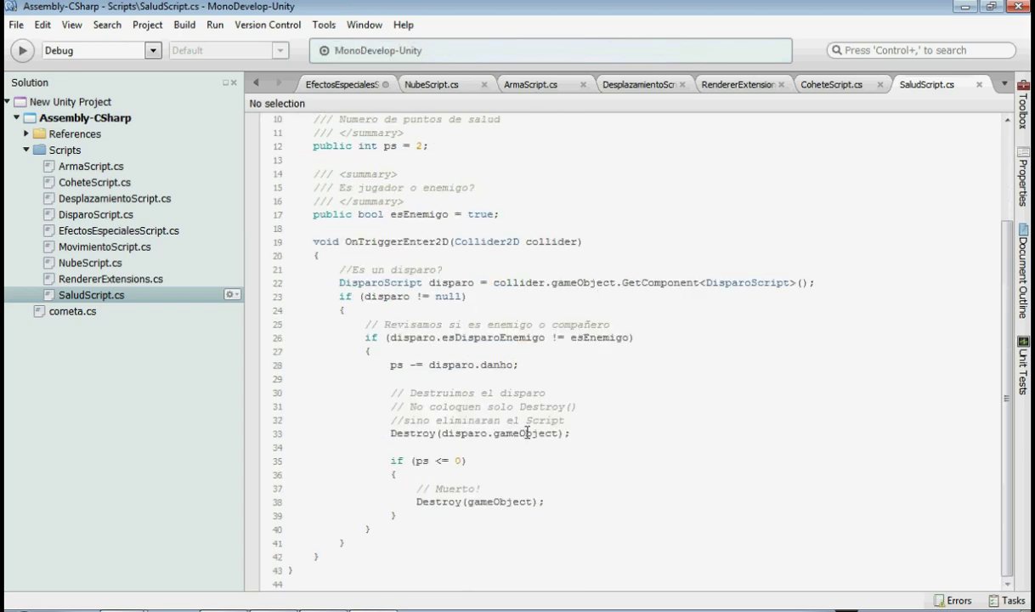
click(580, 440)
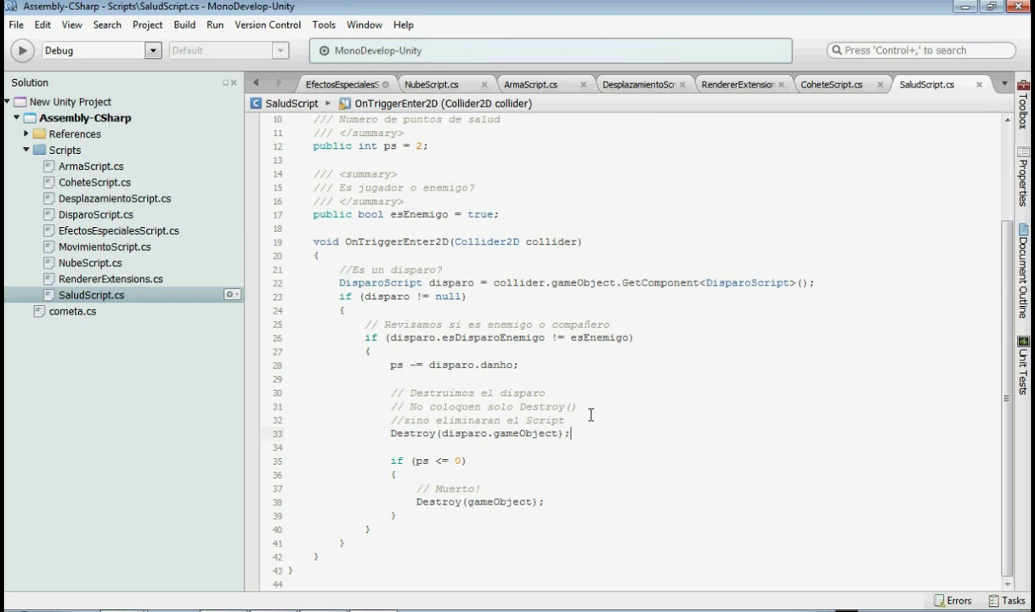
click(555, 505)
key(Up)
key(Return)
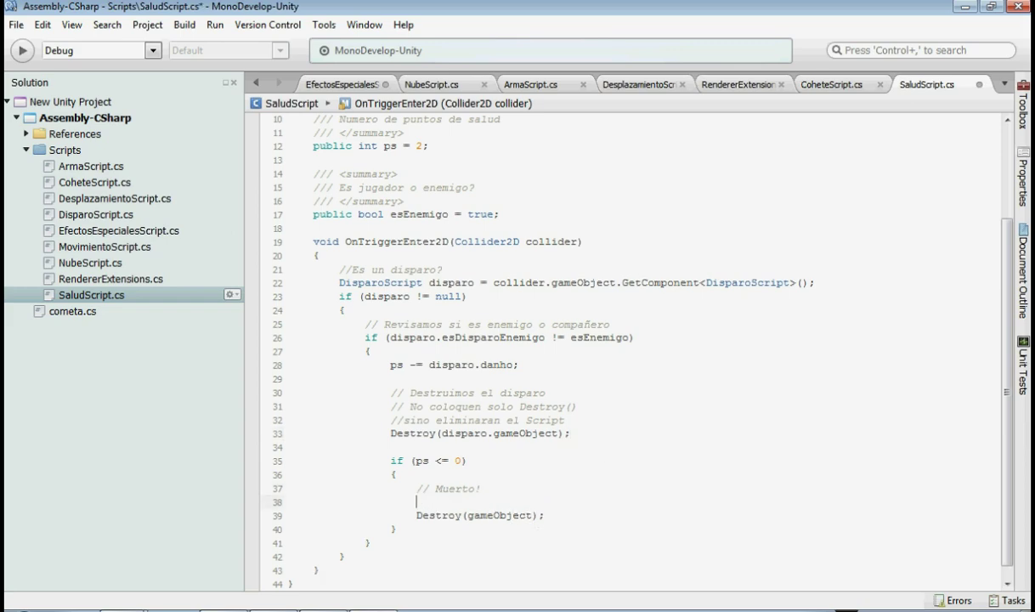
text(EfectosEspecialesScript.Instancia.Explosion(transform.position);)
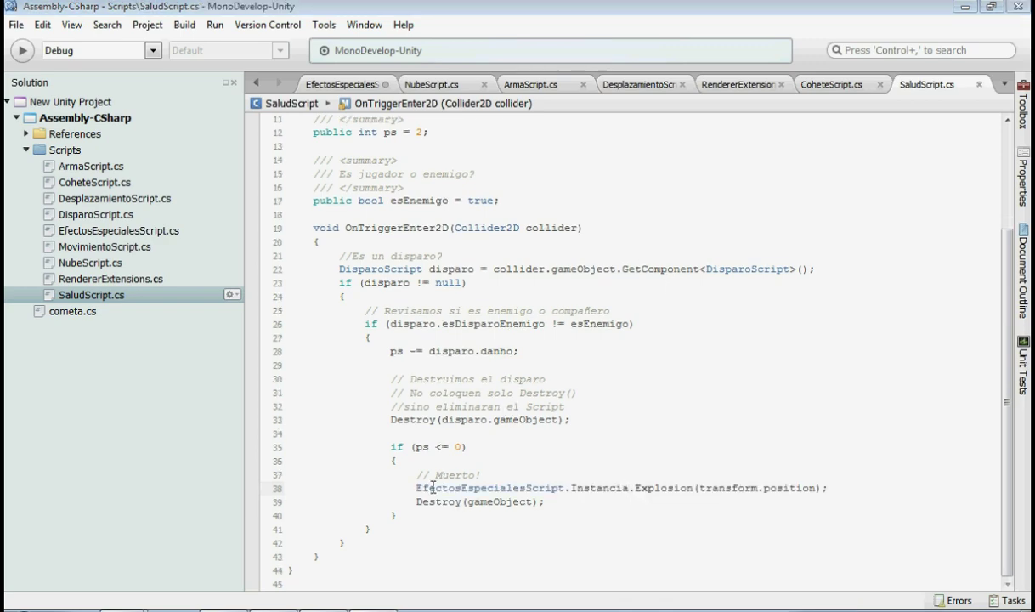
- Highlight the call's parts, class name, Instancia, Explosion and transform.position, then return to Unity
drag(416, 489, 528, 495)
double_click(599, 488)
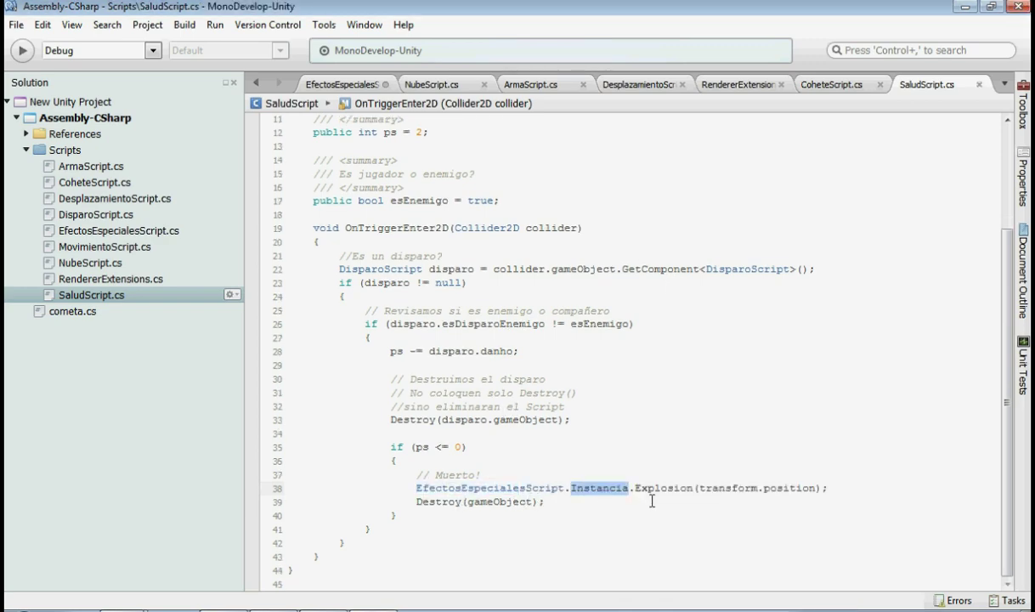
double_click(661, 489)
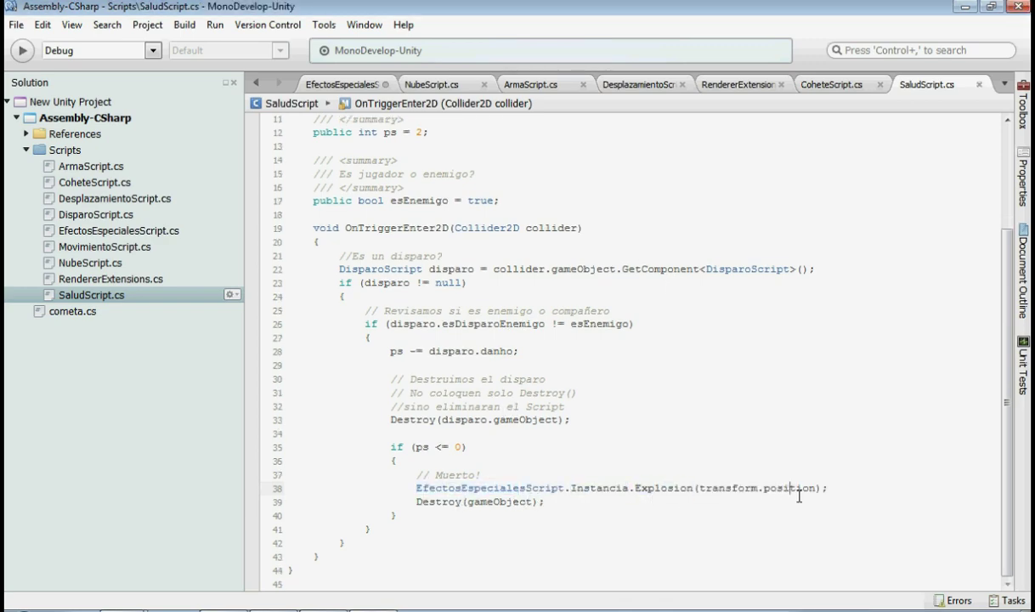
double_click(790, 491)
double_click(739, 497)
double_click(773, 488)
key(alt+Tab)
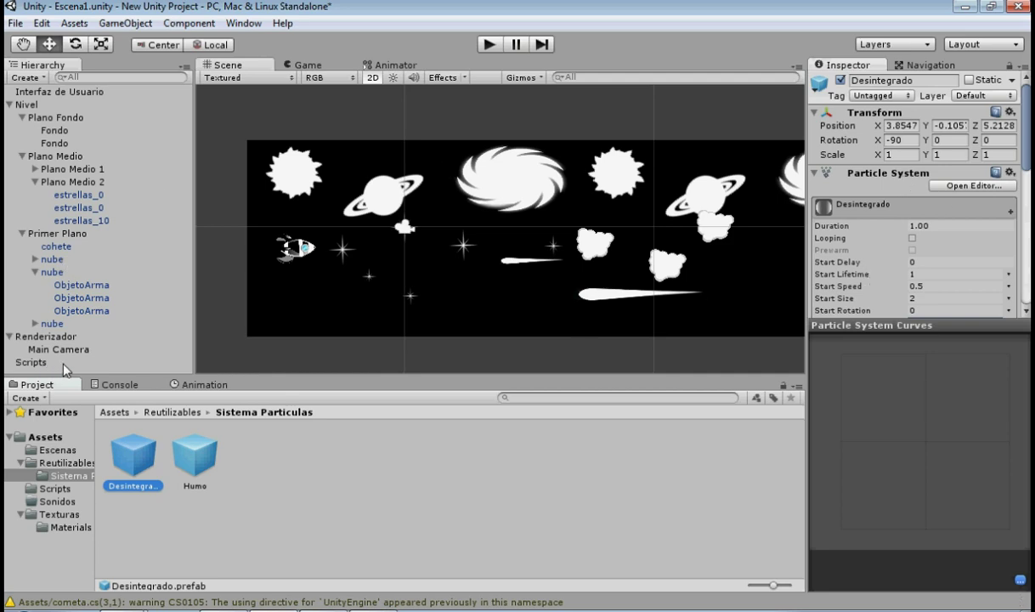
- Drag the Humo and Desintegrado prefabs into the Scripts object's Efecto Humo and Efecto Desintegrar slots
click(30, 362)
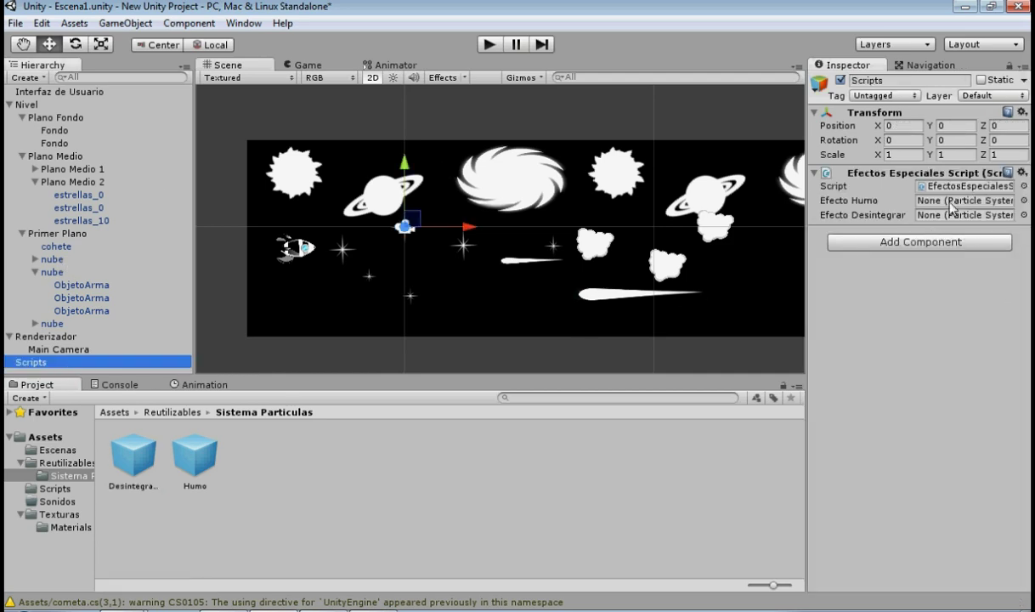
click(197, 456)
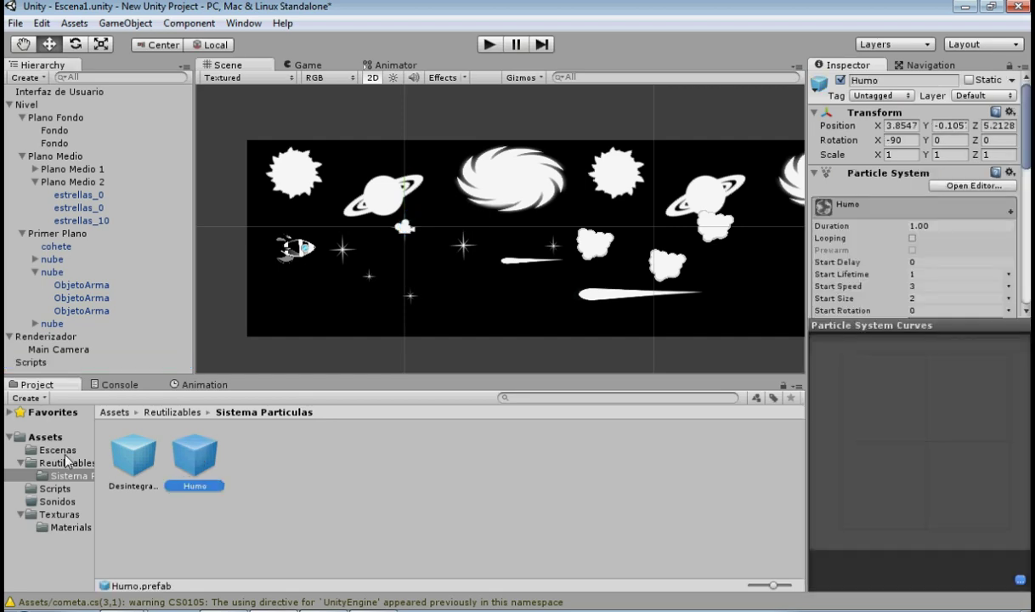
click(57, 450)
click(66, 462)
click(68, 476)
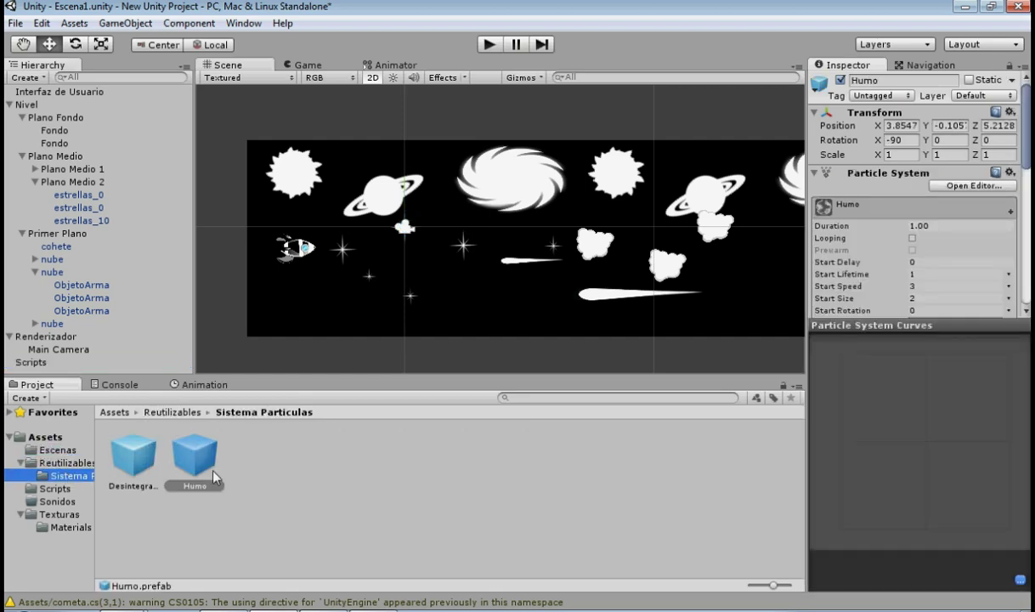
click(43, 362)
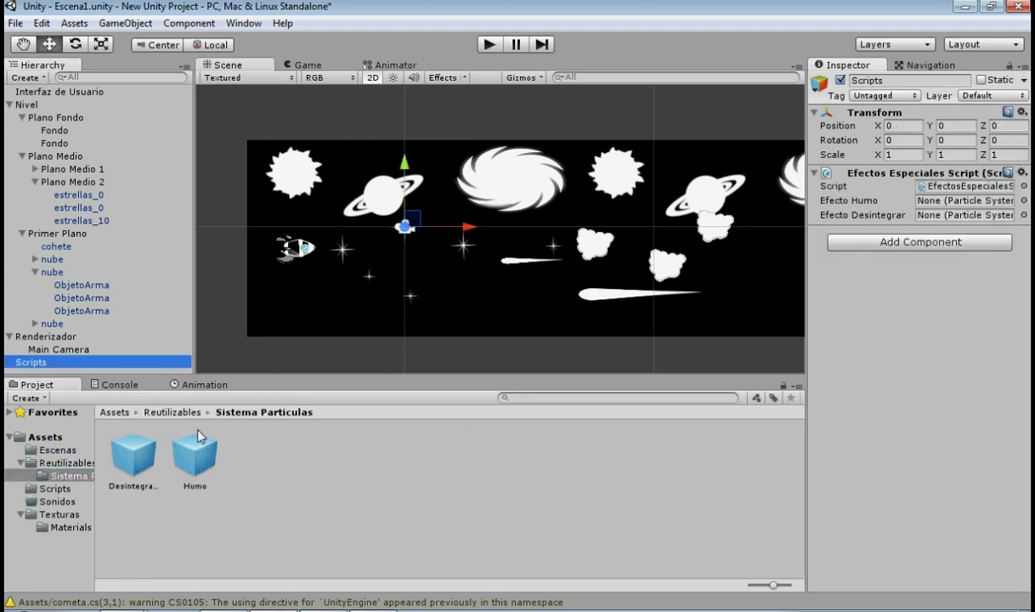
drag(193, 461, 954, 207)
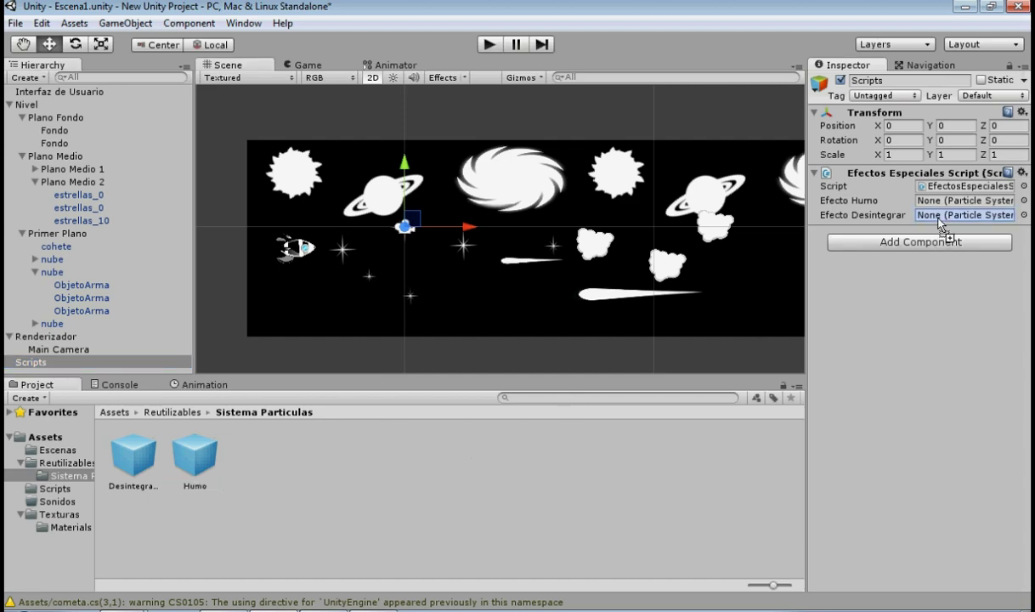
mouse_move(132, 459)
mouse_down()
mouse_move(901, 278)
mouse_move(943, 215)
mouse_up()
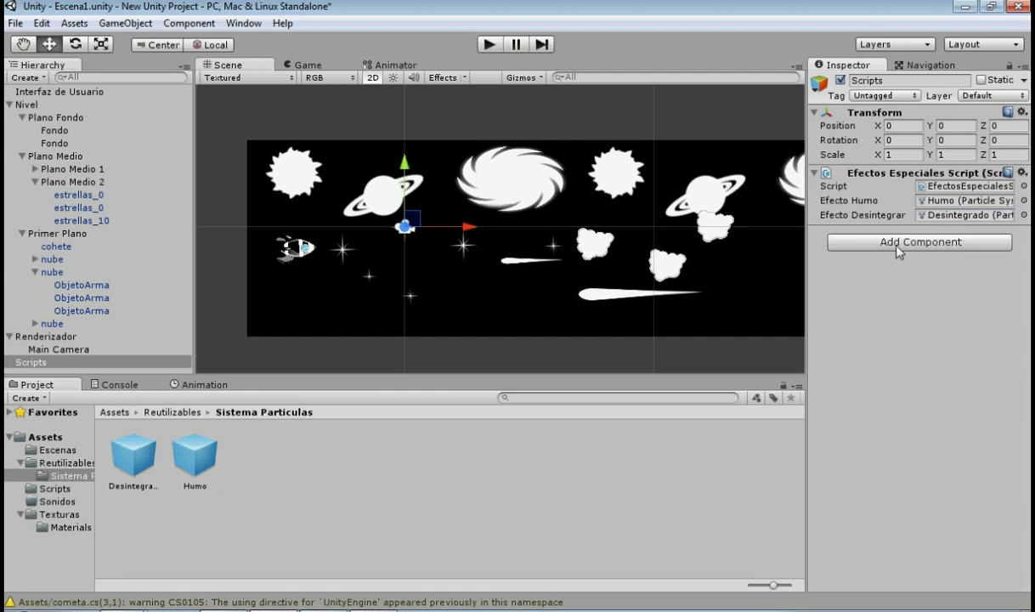
click(490, 45)
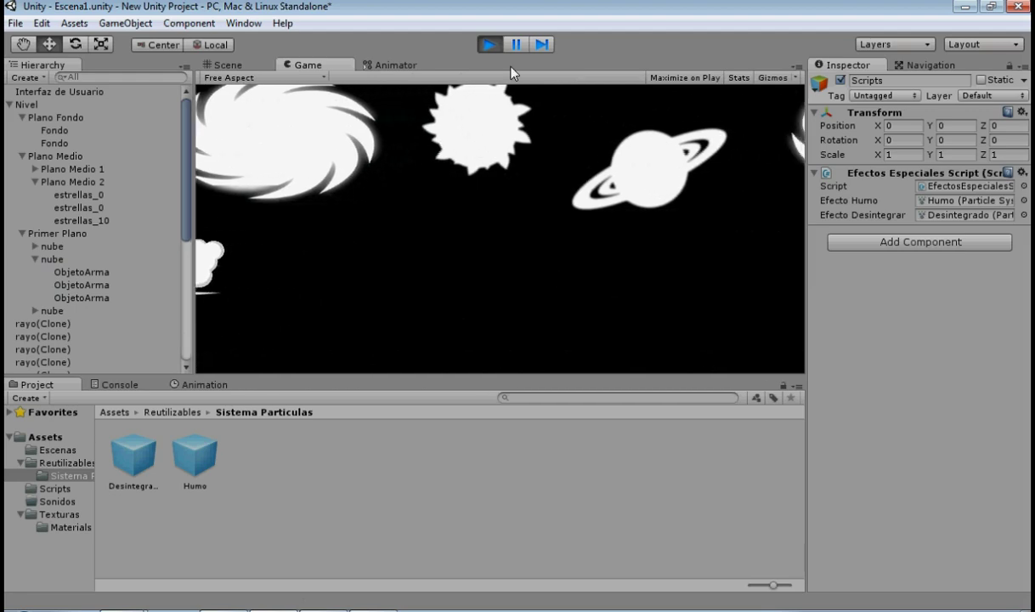
click(489, 44)
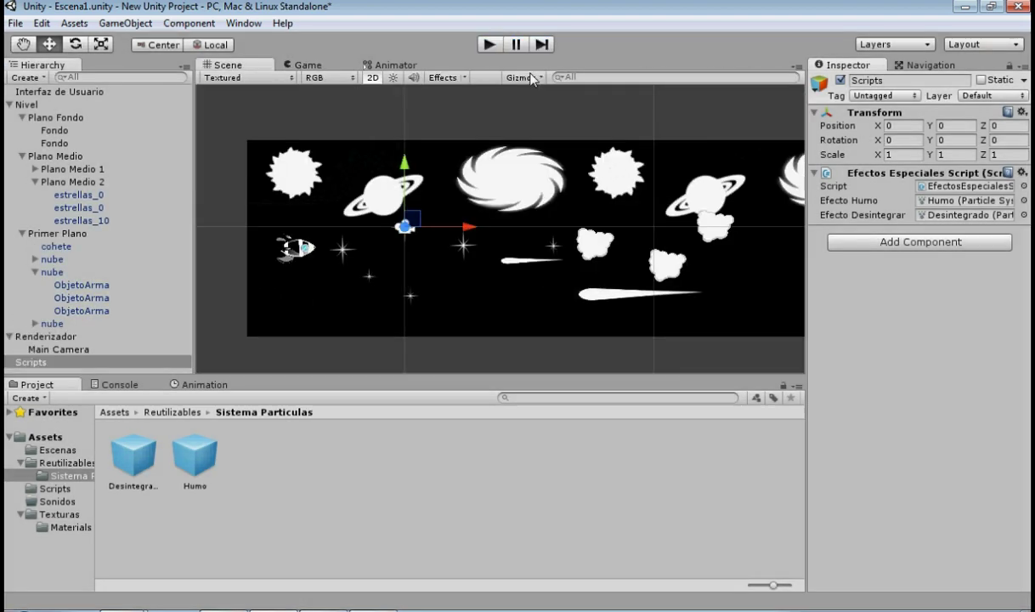
click(489, 45)
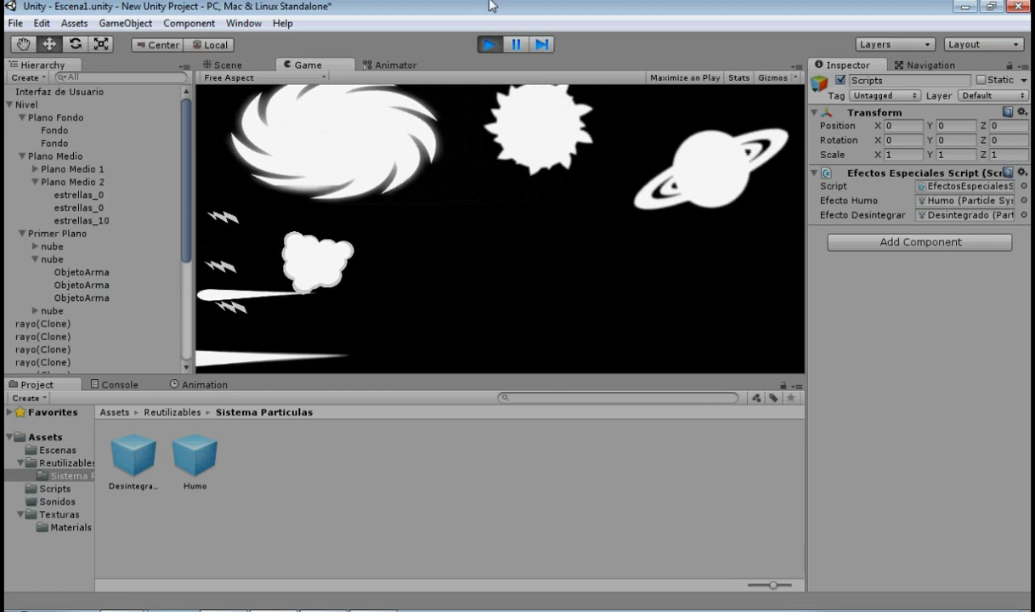
click(491, 46)
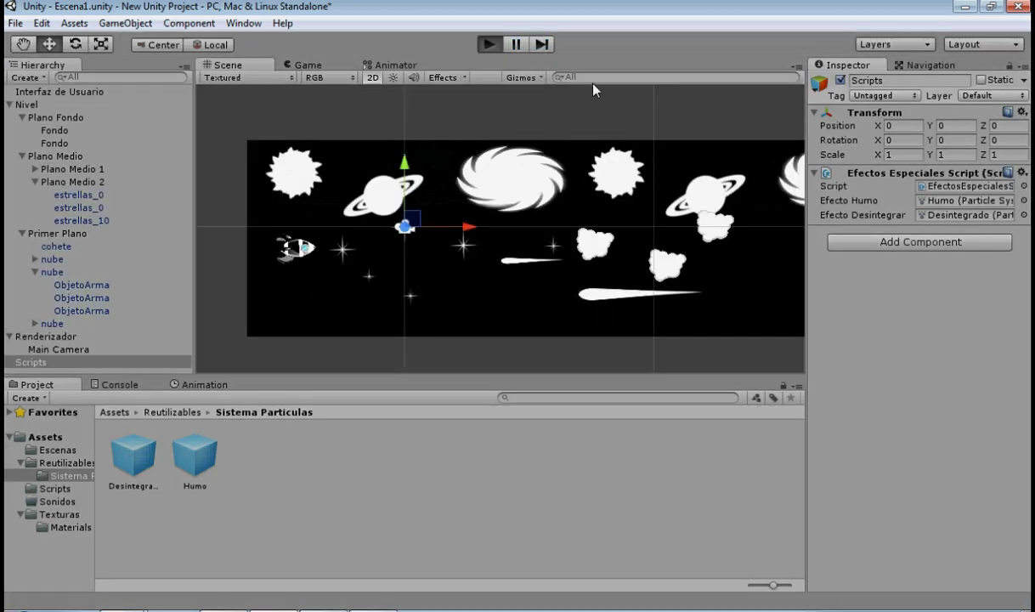
key(ctrl+p)
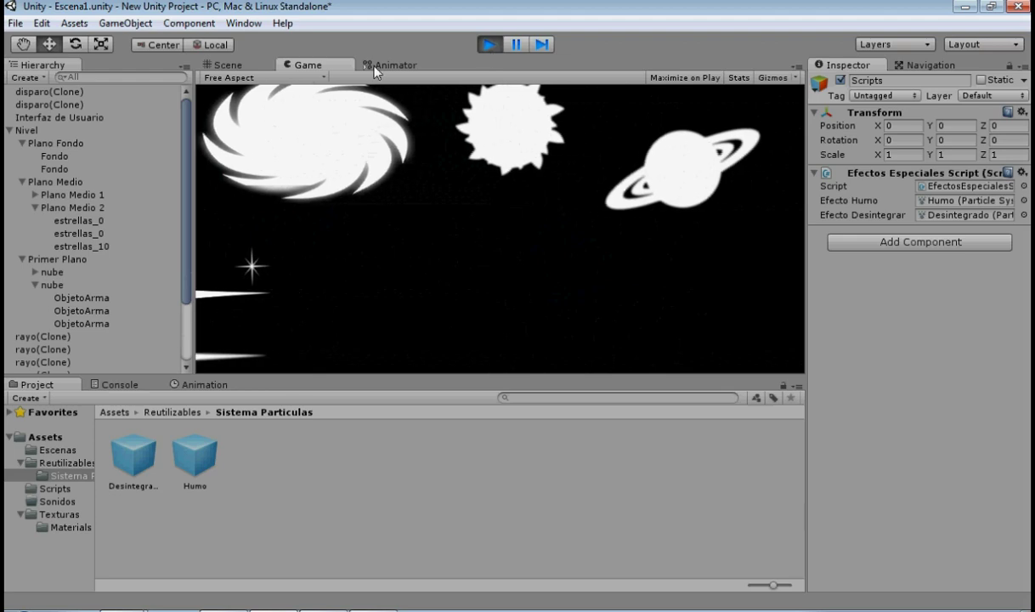
click(228, 64)
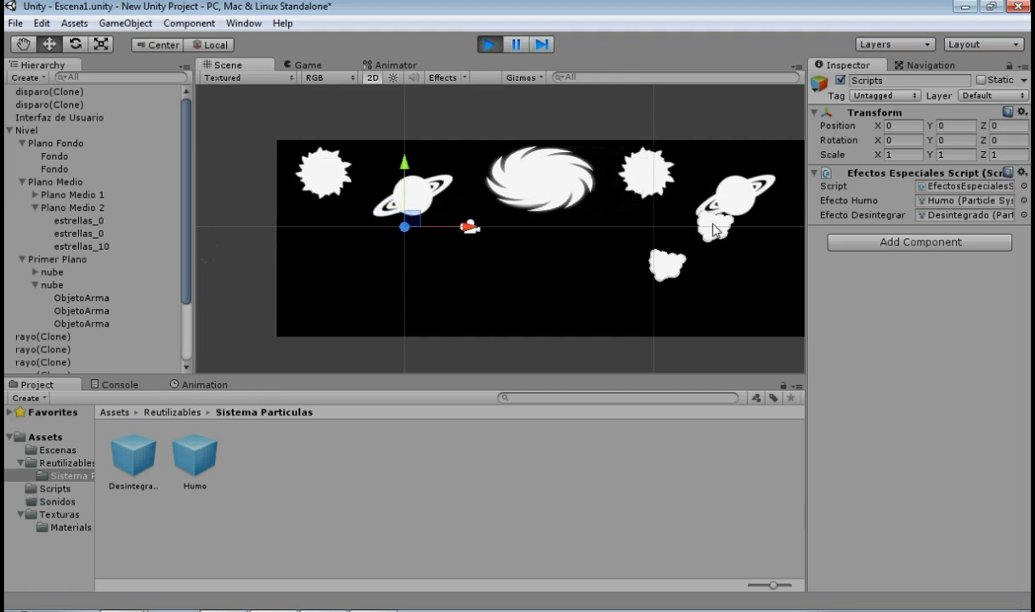
click(490, 46)
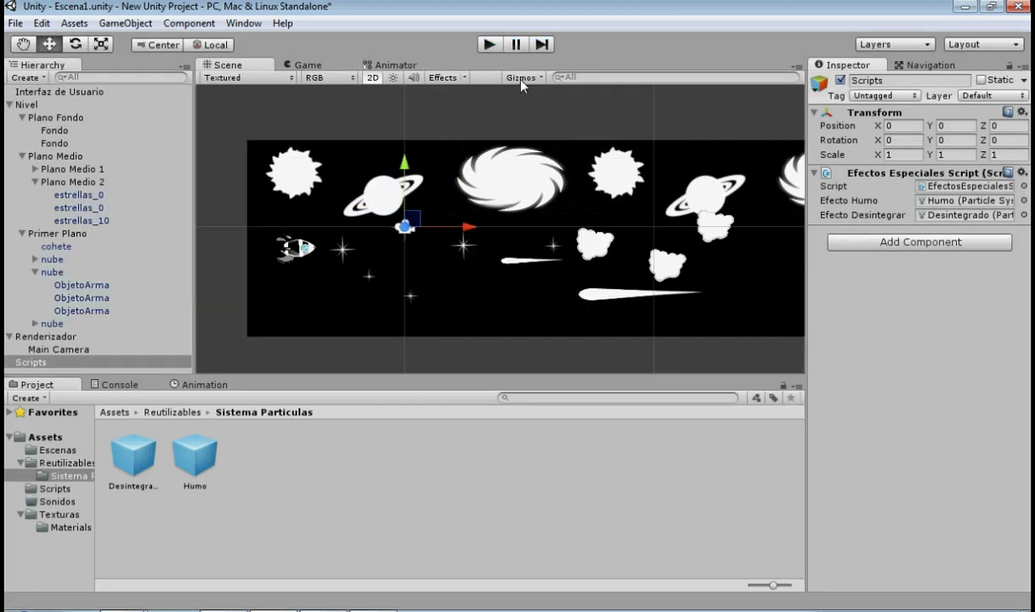